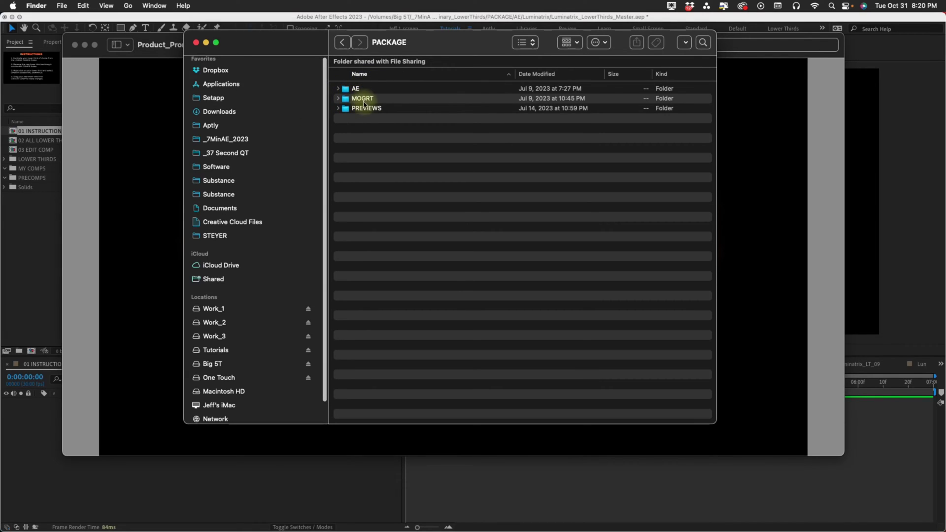
Expand the PACKAGE's PREVIEWS folder to list the fourteen Lower Third preview movies.
click(338, 108)
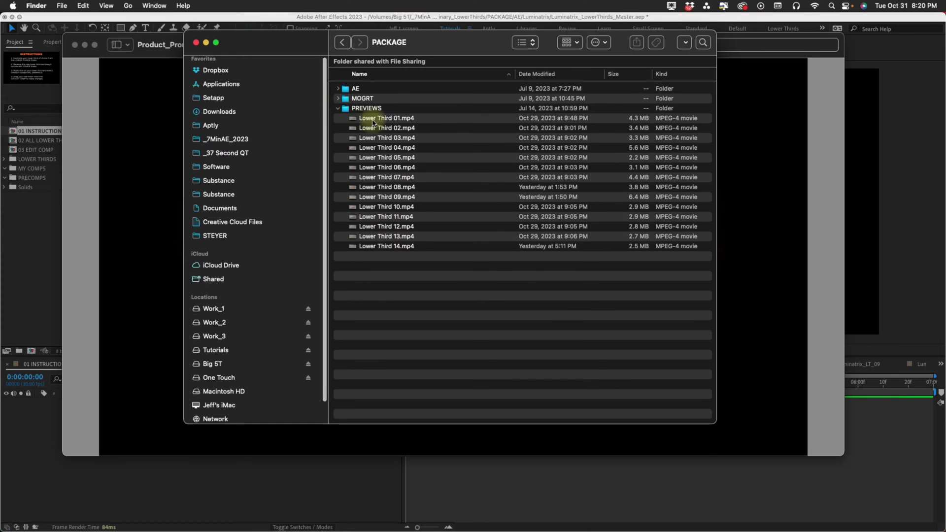
Quick Look the Lower Third 01 through 05 preview movies one after another.
click(394, 119)
key(space)
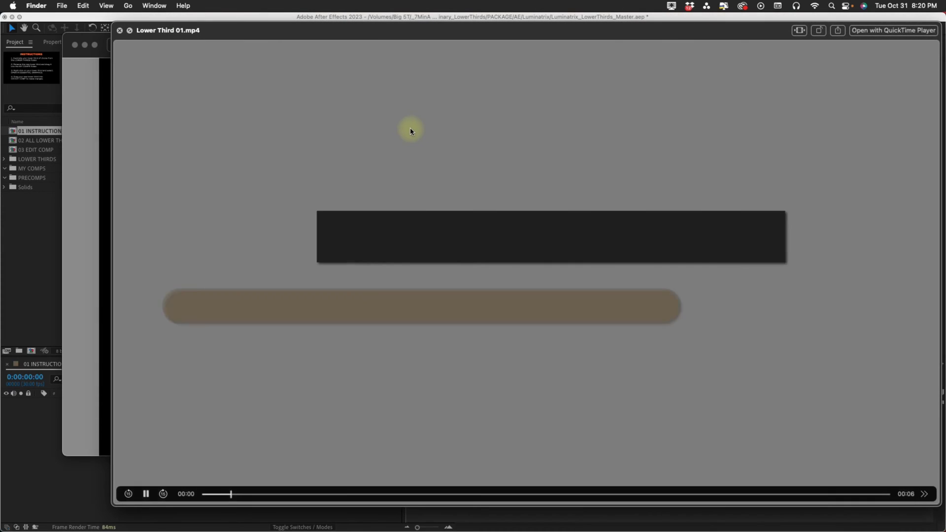
key(Down)
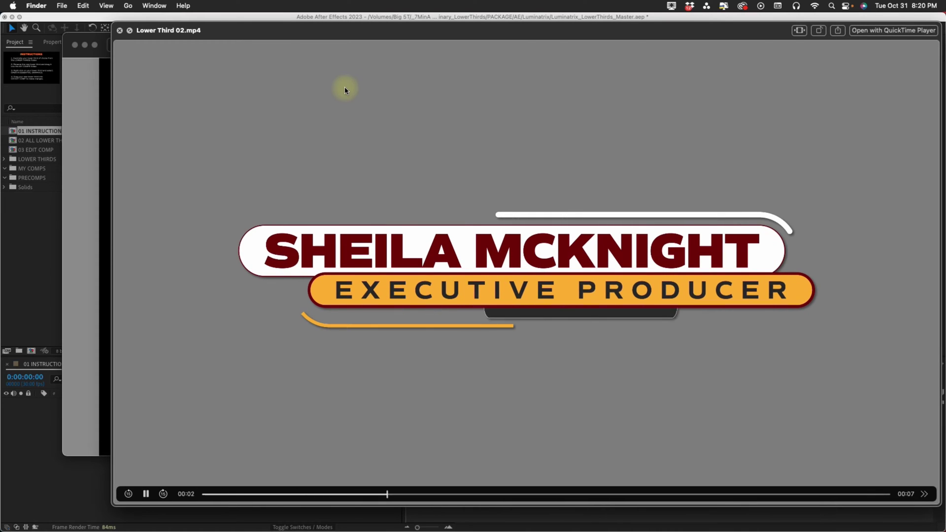
key(Down)
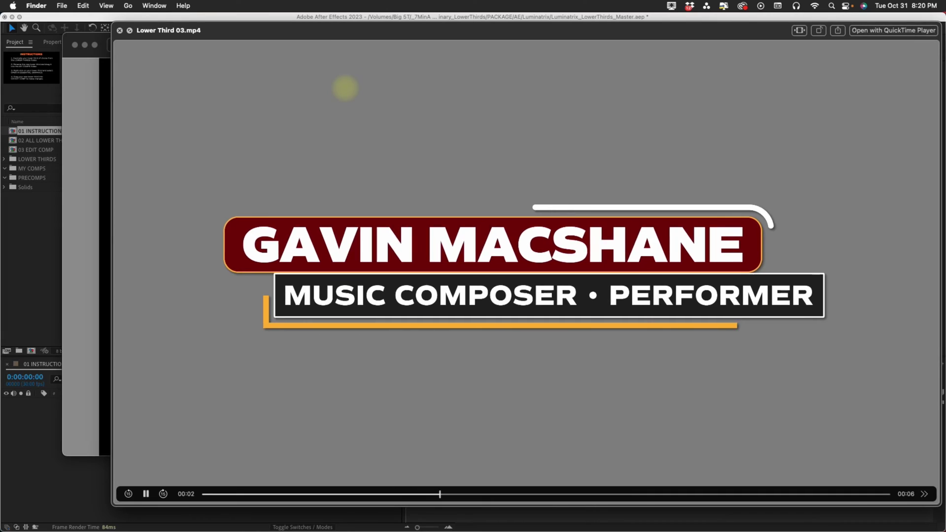
key(Down)
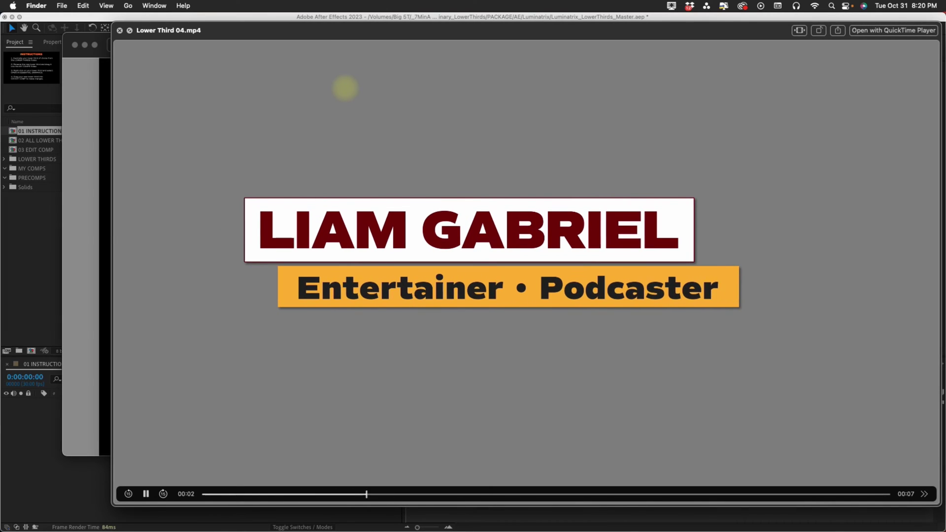
key(Down)
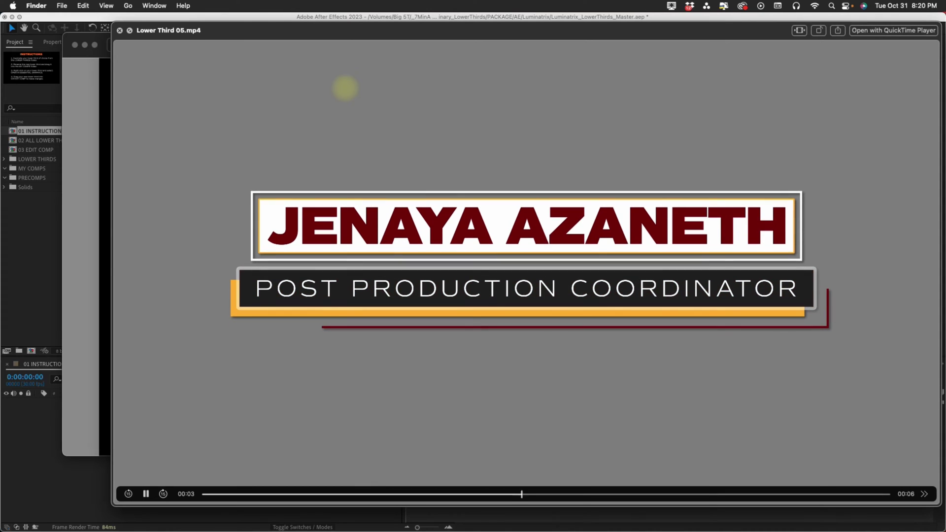
Close the preview and browse the MOGRT Luminatrix and Luminatrix_Lite template folders.
key(space)
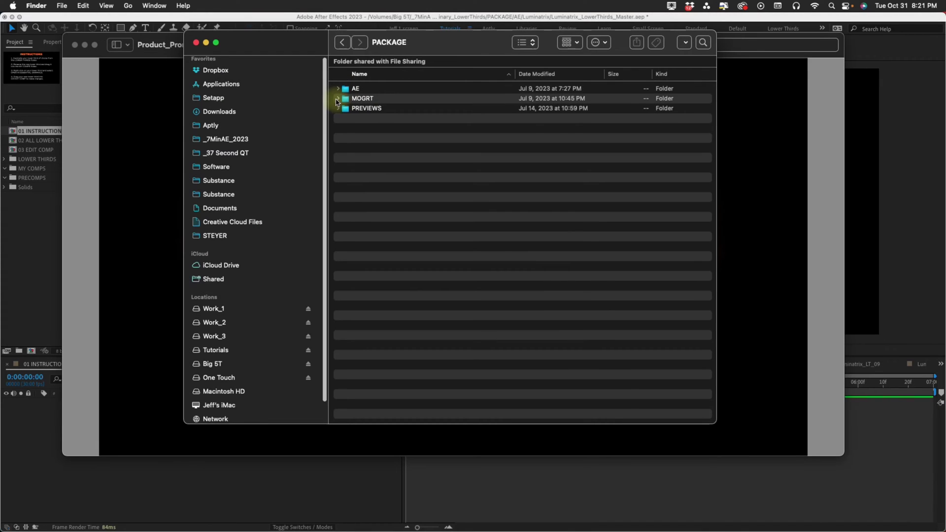
click(337, 99)
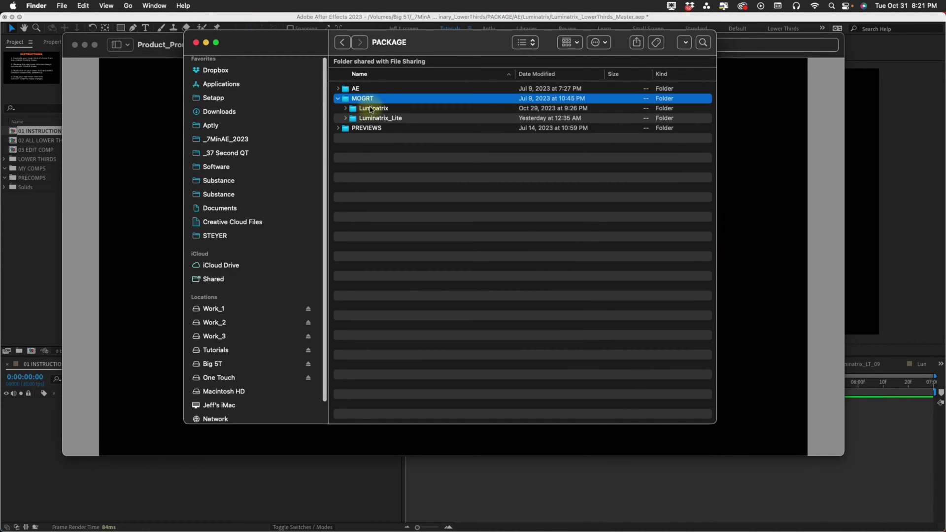
click(346, 108)
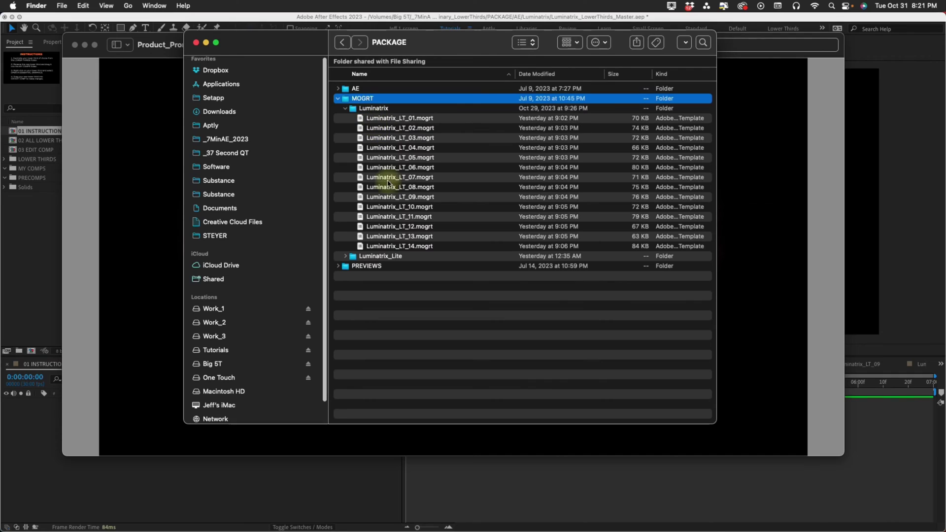
click(345, 108)
click(345, 118)
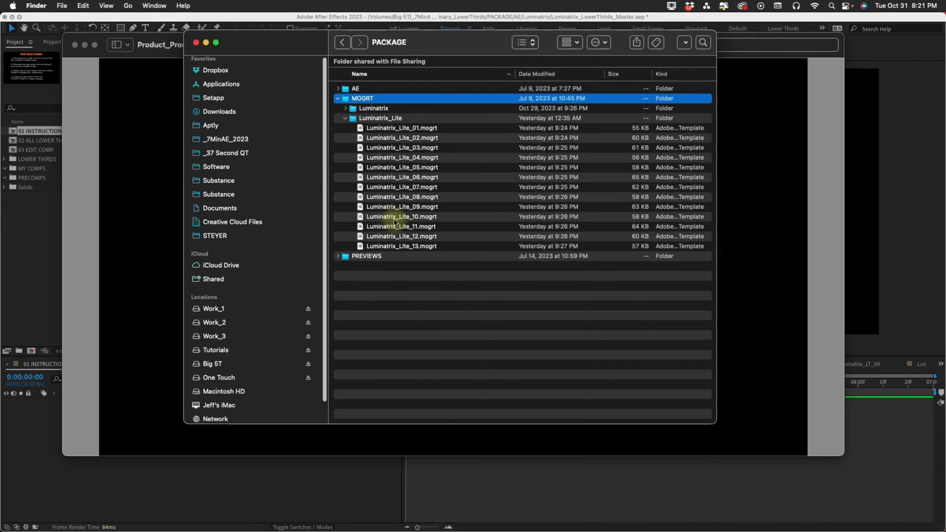
click(386, 120)
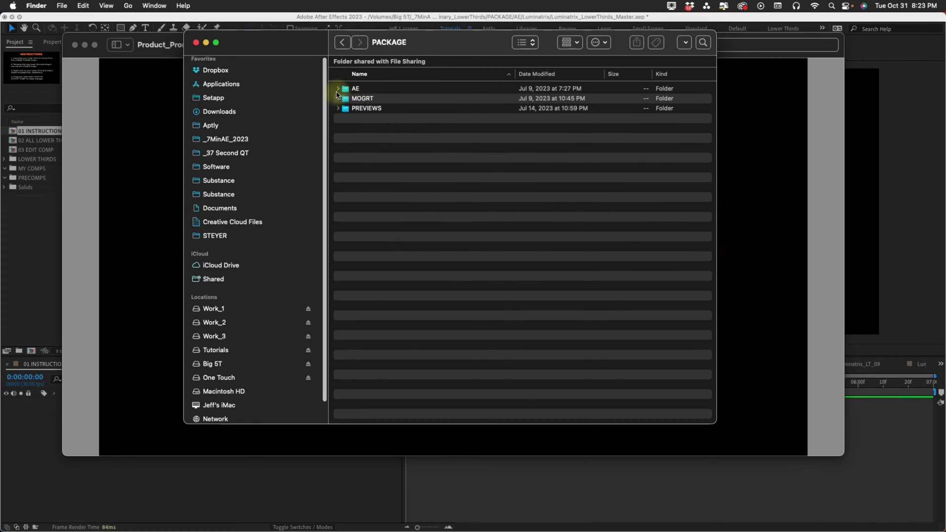
Expand AE > Luminatrix and Luminatrix Lite to inspect the Lower Third Project Files.
click(338, 89)
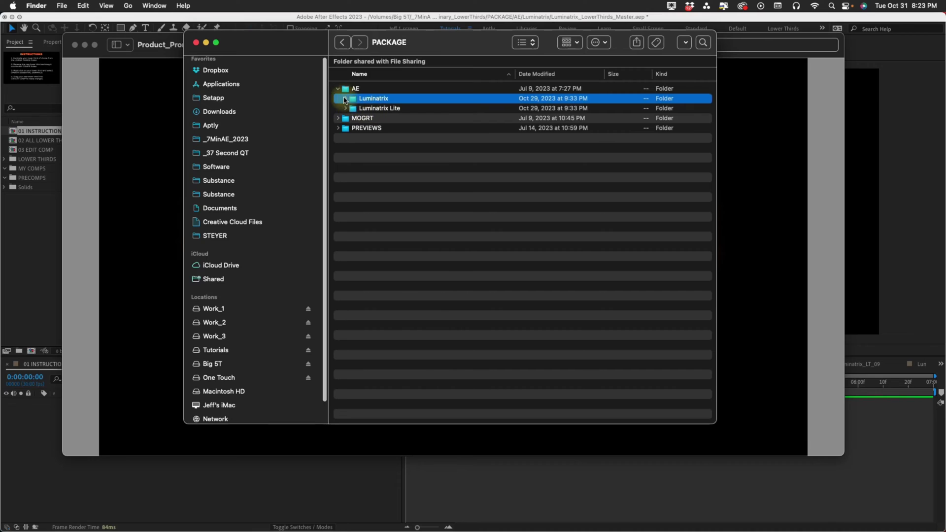
click(346, 99)
click(345, 128)
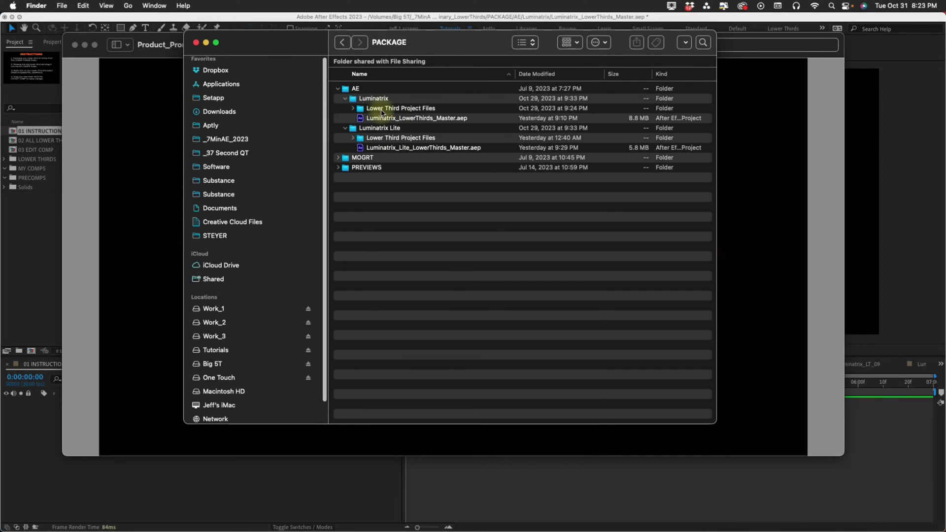
click(382, 112)
click(352, 108)
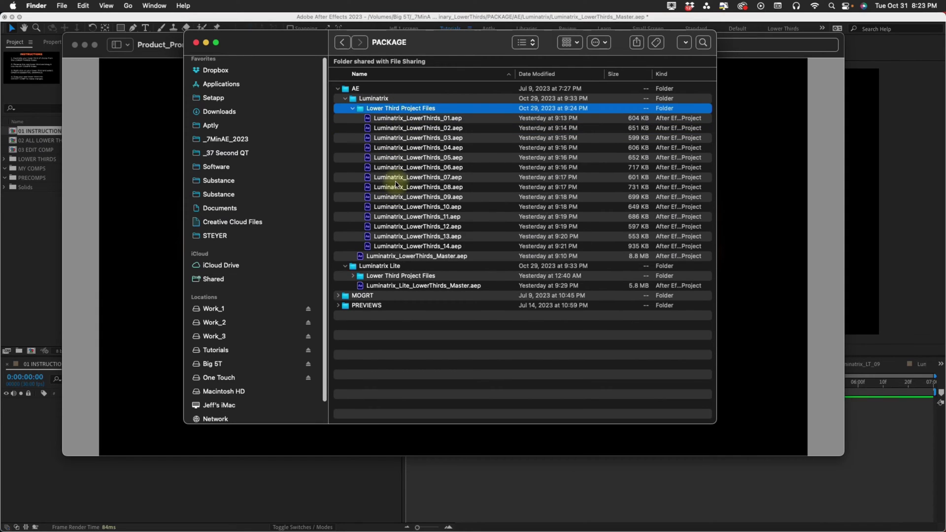
click(352, 109)
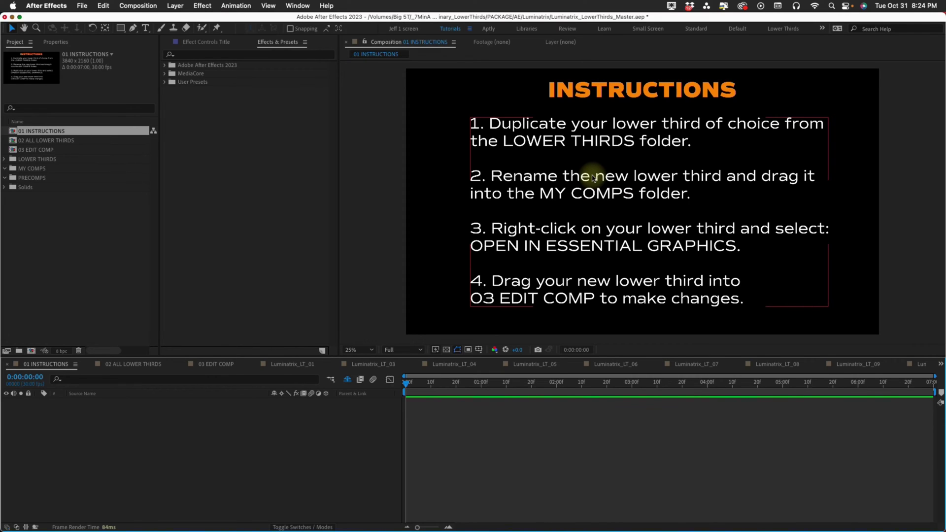
Play 02 ALL LOWER THIRDS, zoom the timeline, and return to the Luminatrix_LT_01 lower third.
double_click(61, 141)
key(space)
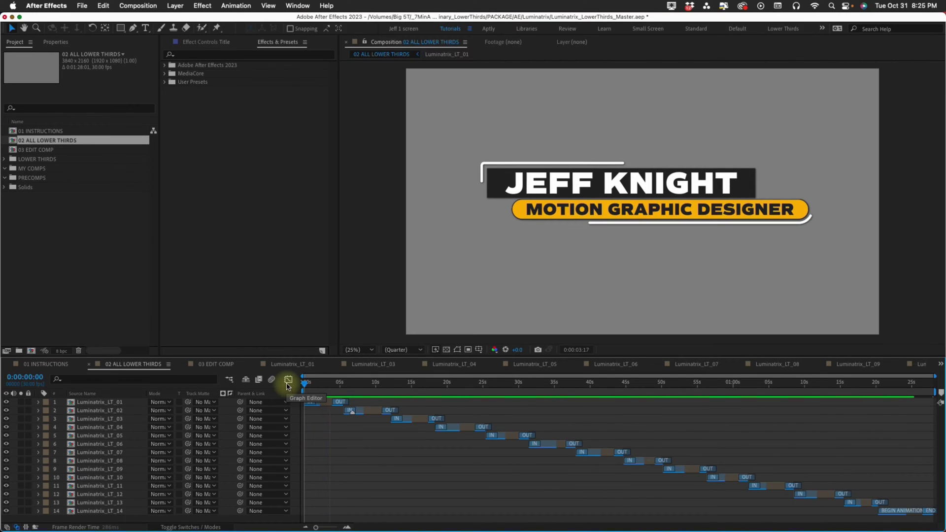
drag(316, 527, 330, 527)
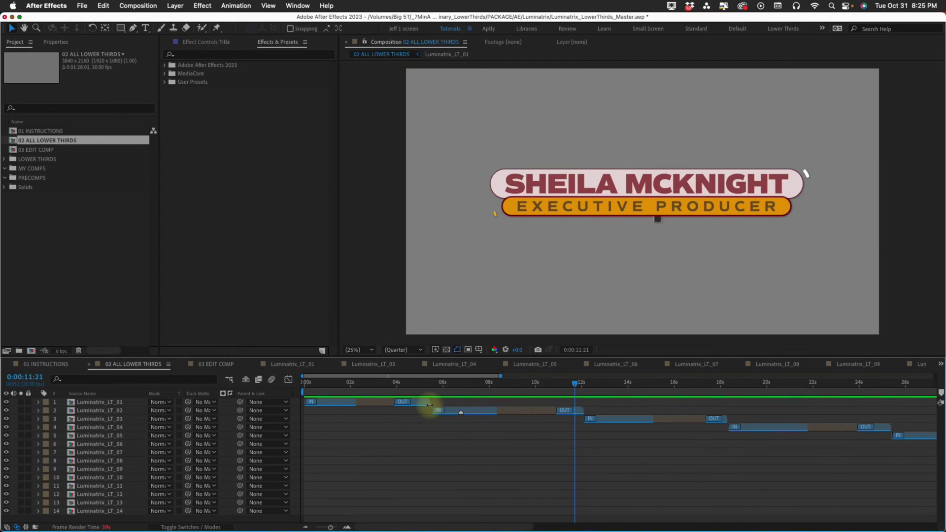
mouse_move(429, 401)
mouse_down()
mouse_move(390, 402)
mouse_move(586, 402)
mouse_move(422, 402)
mouse_move(430, 398)
mouse_up()
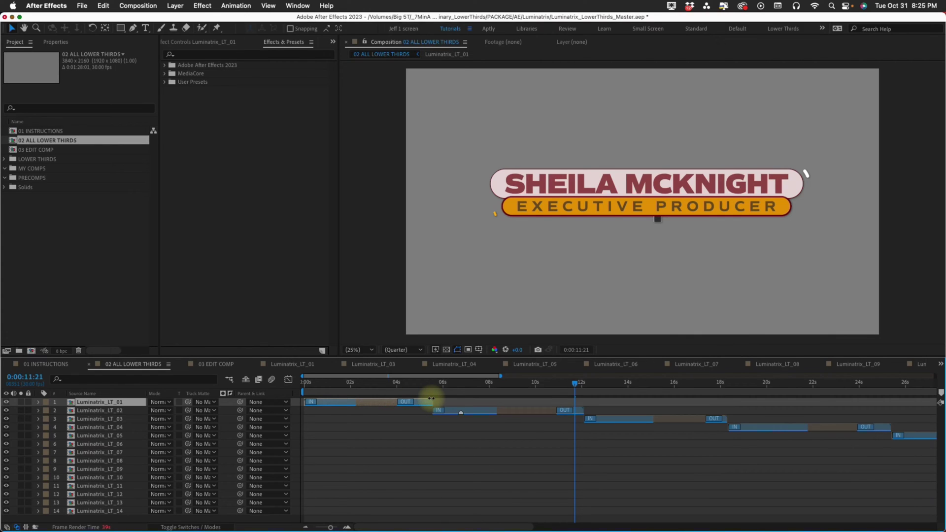
click(370, 401)
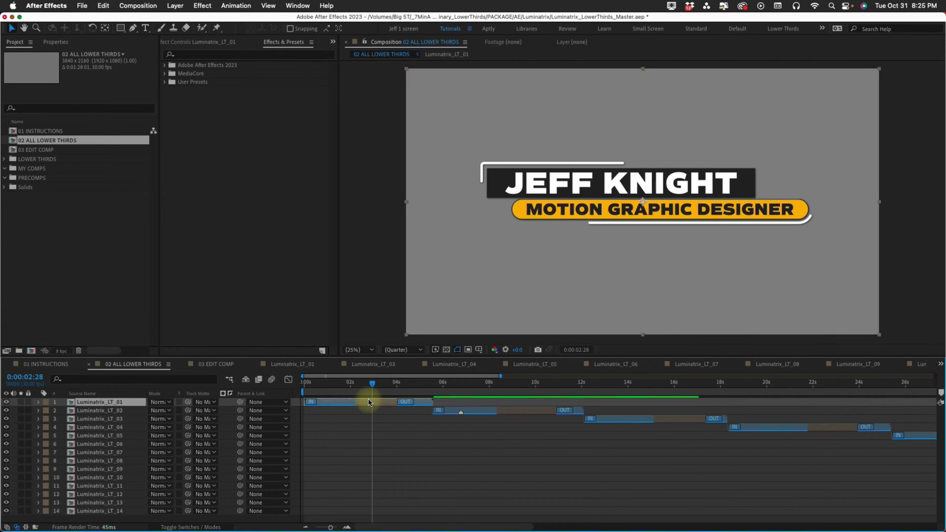
Play the Luminatrix_LT_01 intro, move the Name SPEED IN marker later, then open 03 EDIT COMP.
double_click(369, 402)
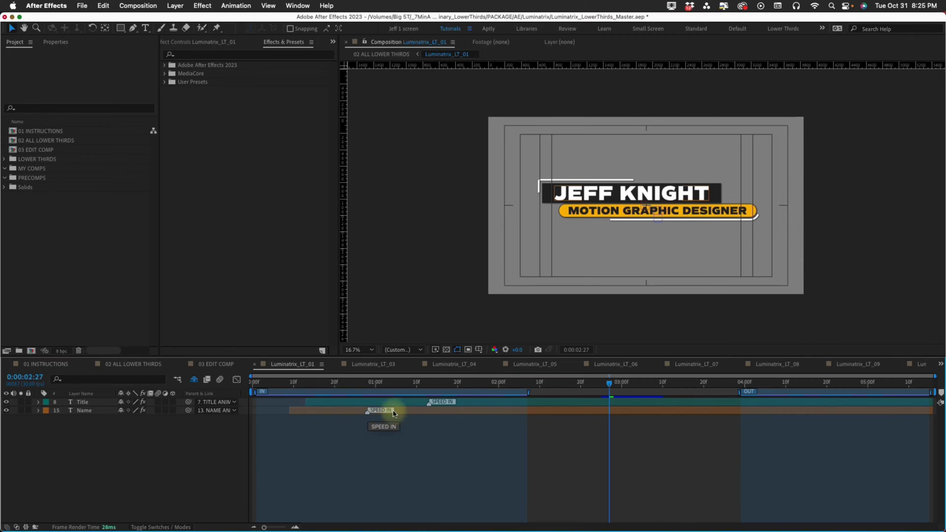
click(278, 382)
key(space)
drag(367, 411, 425, 411)
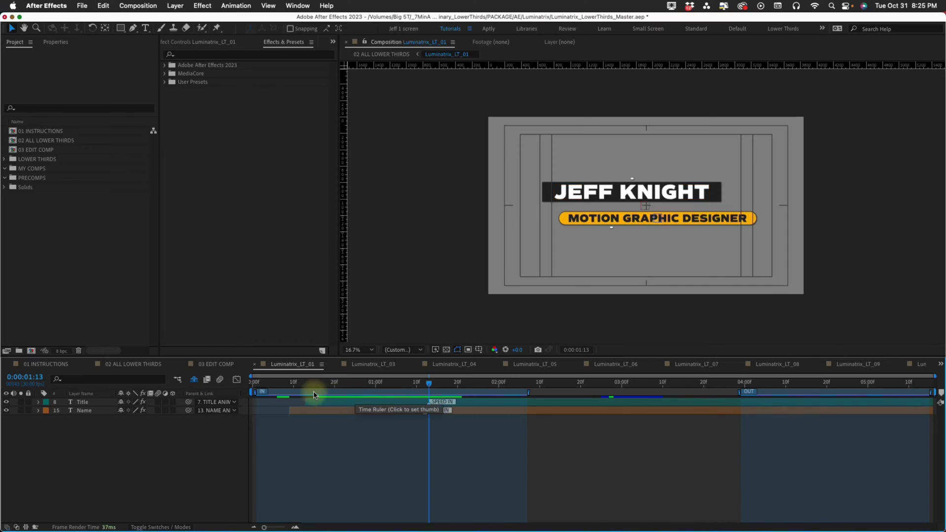
click(251, 383)
double_click(47, 140)
double_click(42, 151)
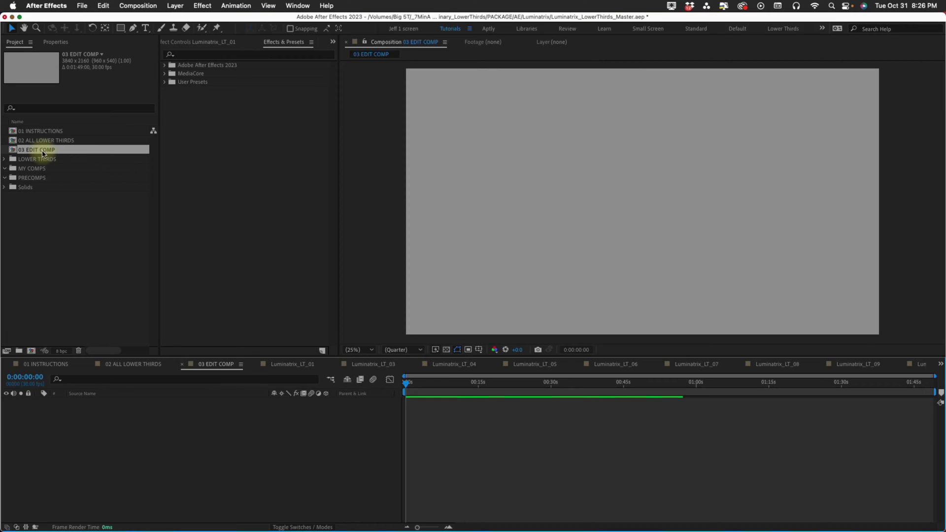
Expand the LOWER THIRDS folder and open the Luminatrix_LT_03 composition.
click(6, 159)
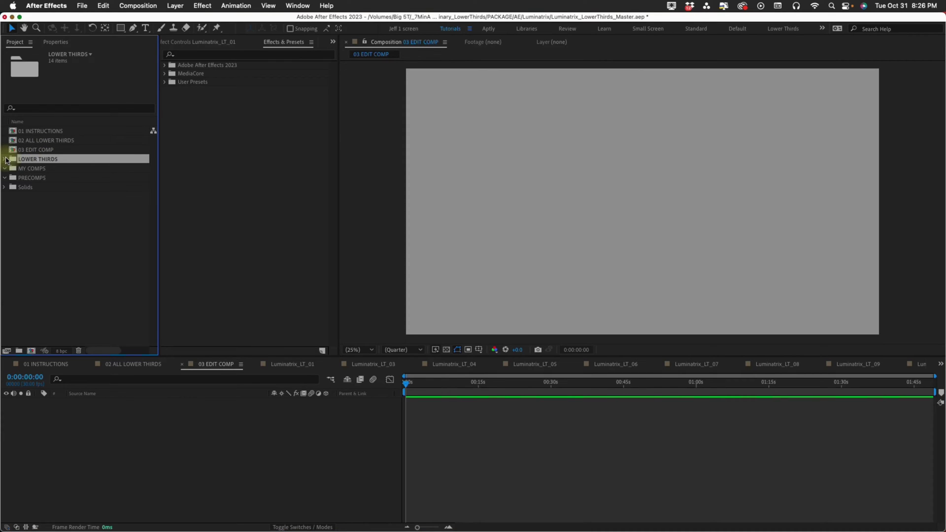
click(6, 159)
click(55, 169)
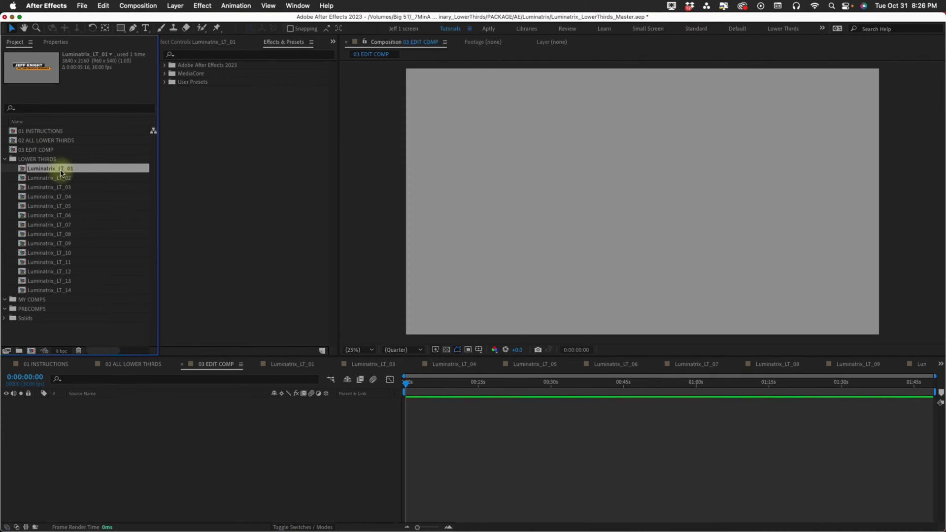
click(70, 291)
click(67, 188)
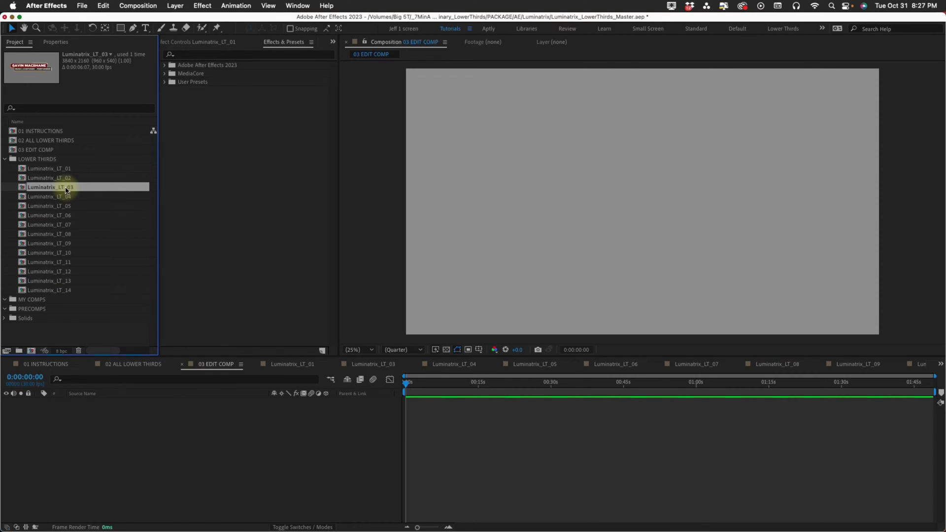
double_click(68, 189)
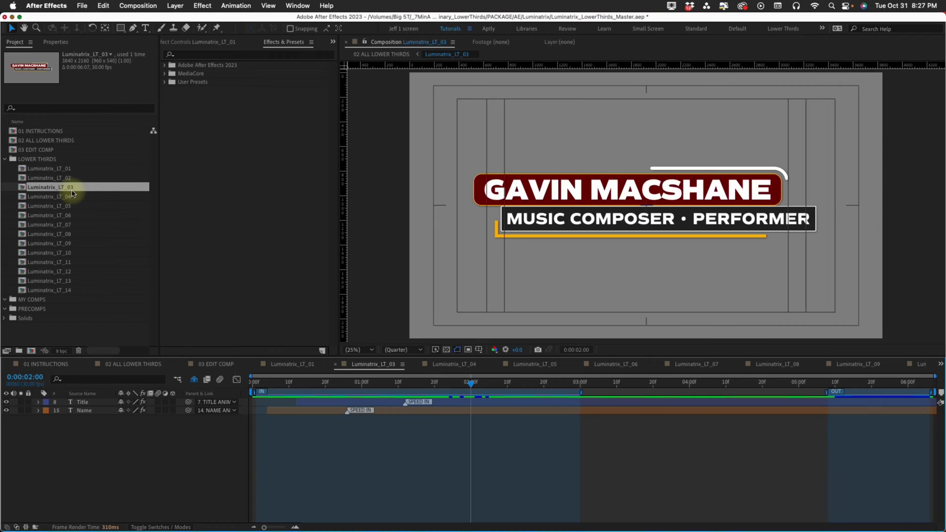
click(71, 193)
Duplicate Luminatrix_LT_03 into MY COMPS and rename the copy to the speaker's name.
key(super+d)
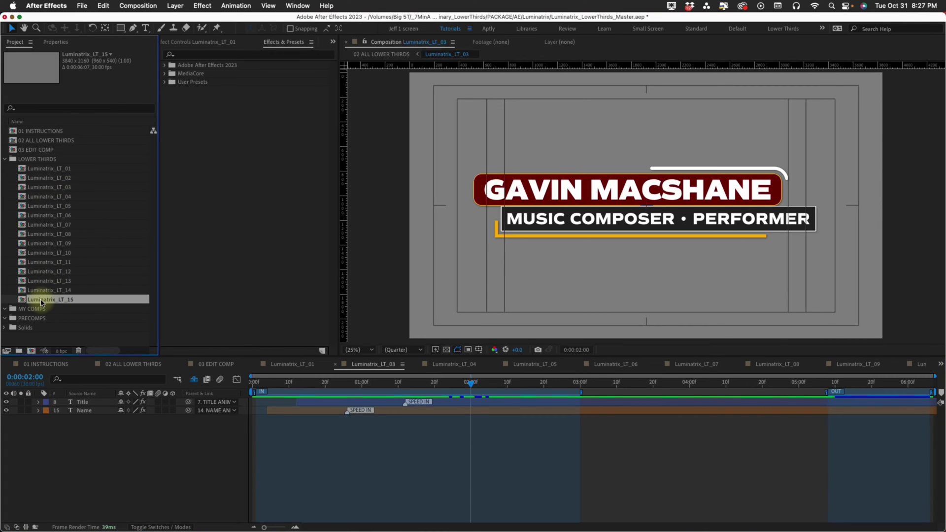
drag(41, 302, 39, 310)
click(5, 159)
key(Return)
key(Return)
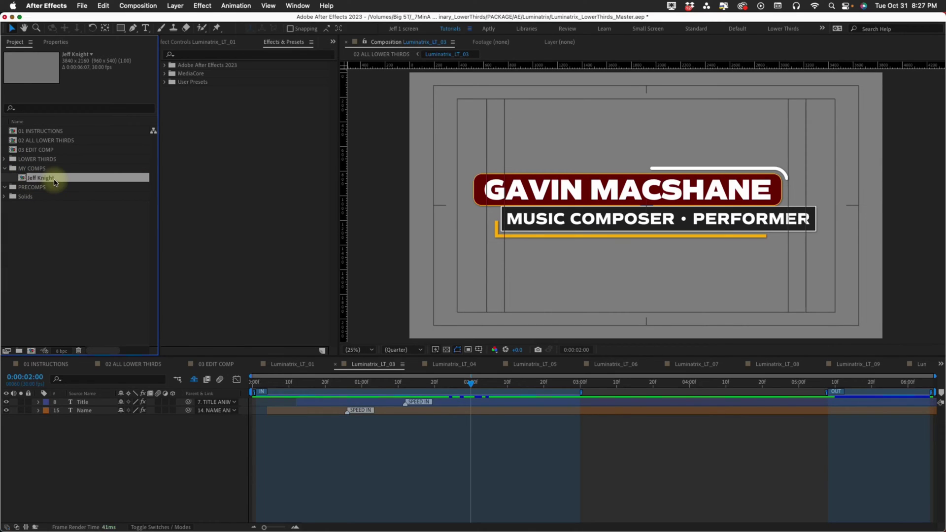
right_click(55, 183)
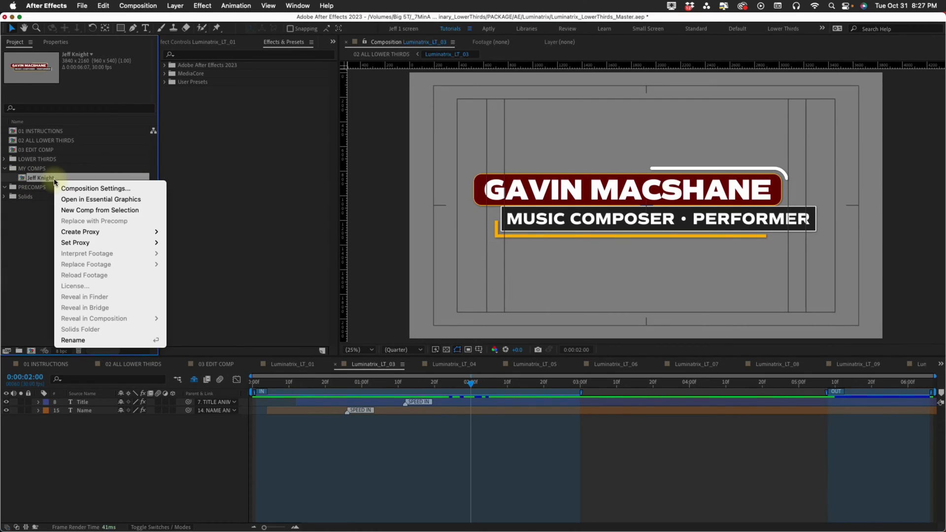
Show the renamed comp's Essential Graphics properties, expand the Name group, and reopen 03 EDIT COMP.
click(91, 200)
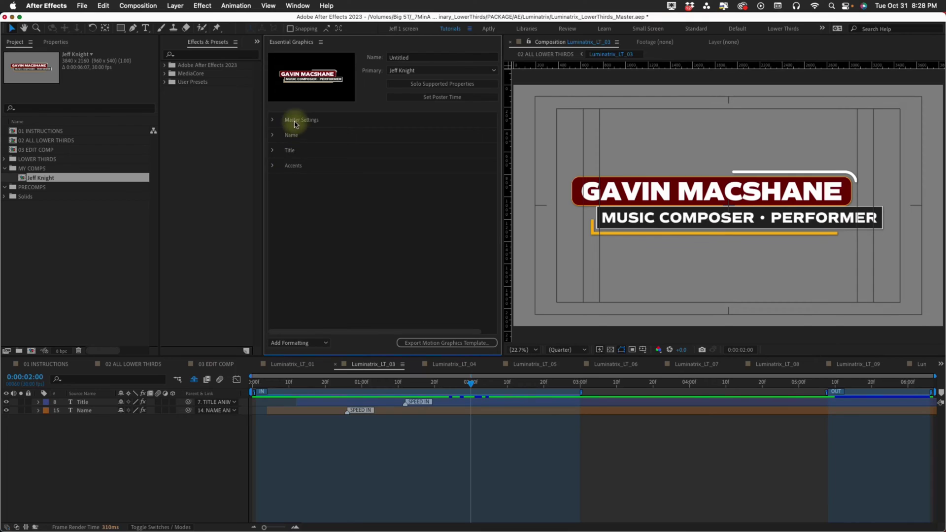
double_click(294, 167)
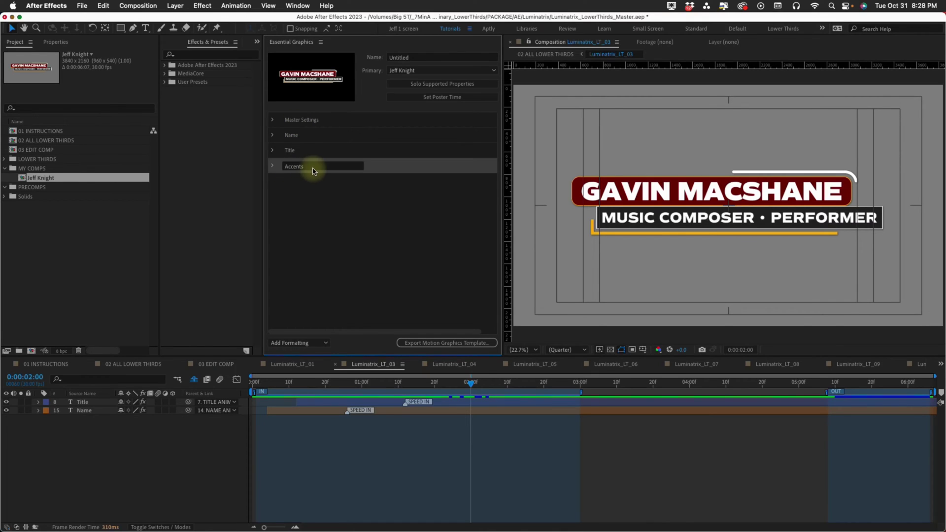
click(272, 134)
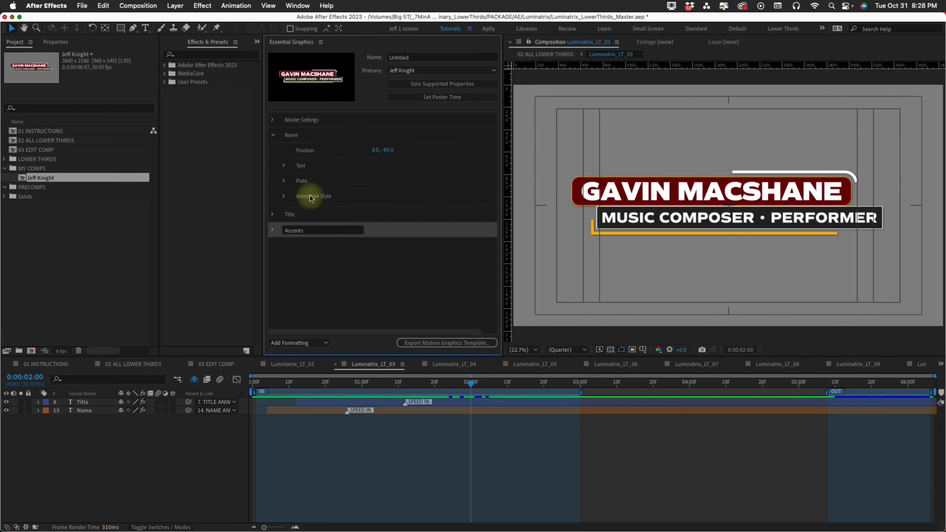
double_click(37, 150)
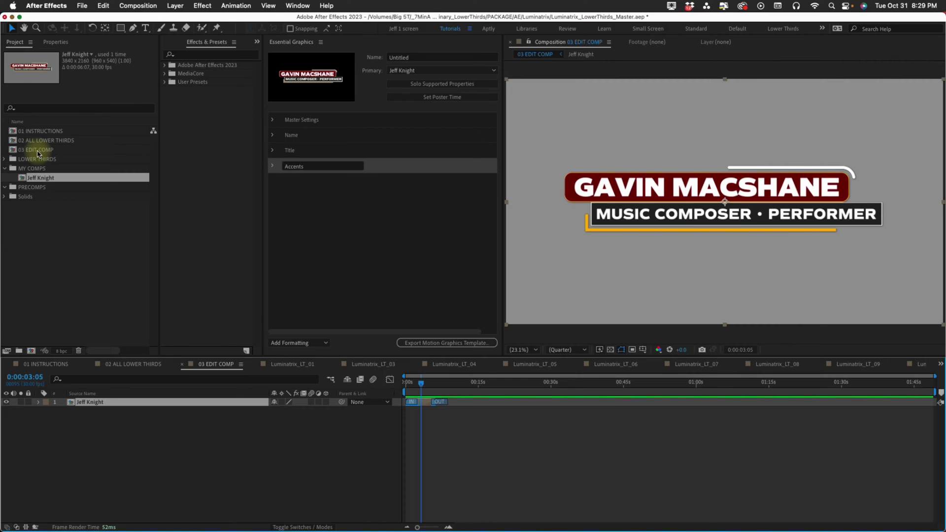
Delete the lower-third layer from 03 EDIT COMP and scrub the photo comp to frame 11.
key(Delete)
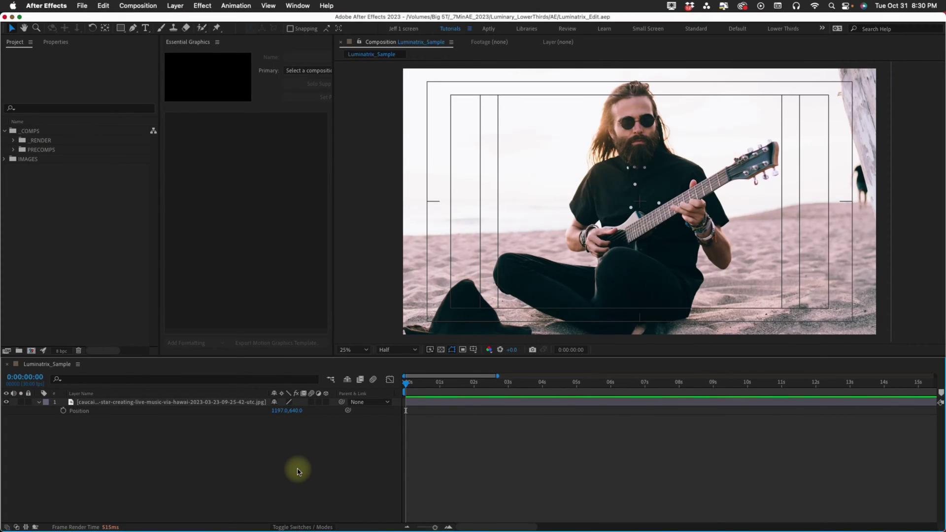
mouse_move(441, 382)
mouse_down()
mouse_move(468, 382)
mouse_move(435, 396)
mouse_up()
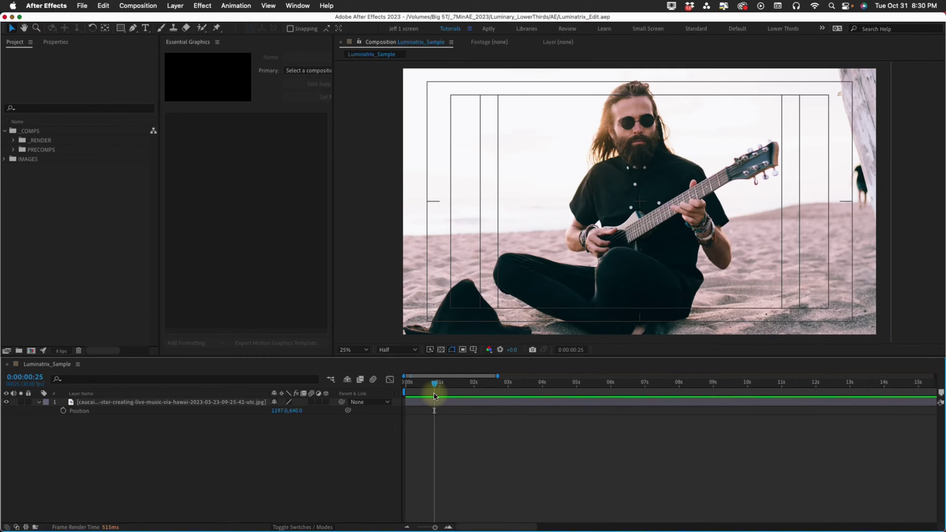
drag(434, 395, 417, 383)
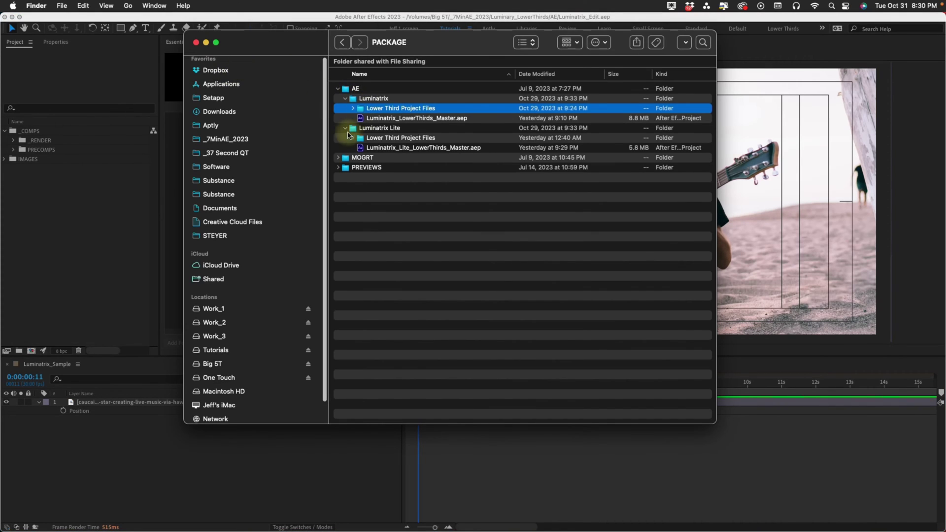
Quick Look the Lower Third 03.mp4 preview, then open the Lower Third Project Files folder.
click(346, 129)
click(338, 147)
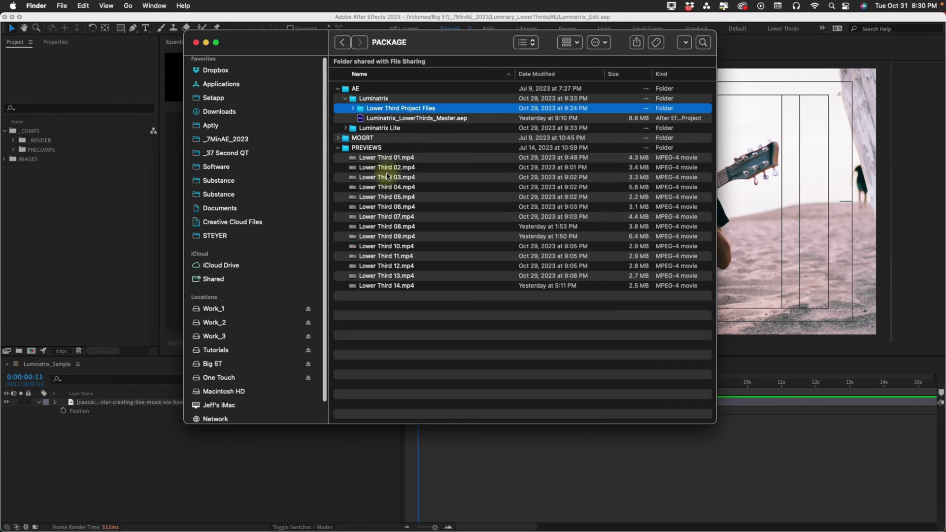
click(389, 180)
key(space)
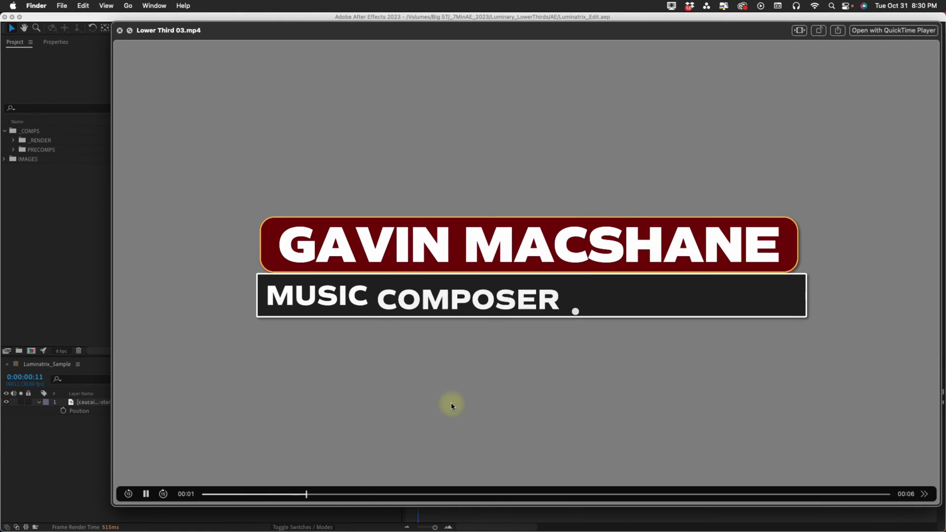
key(space)
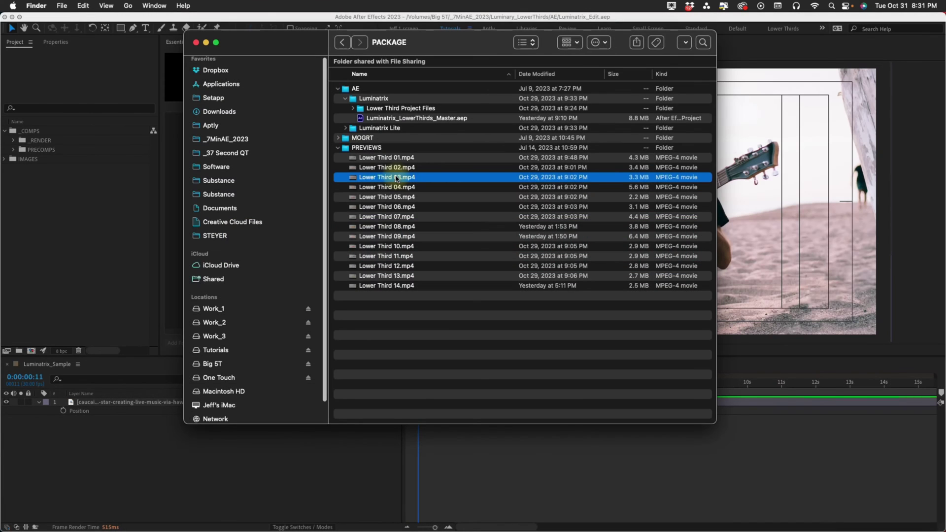
click(352, 108)
Import Luminatrix_LowerThirds_03.aep into the project and select its Luminatrix_LT_03 comp.
drag(419, 137, 81, 207)
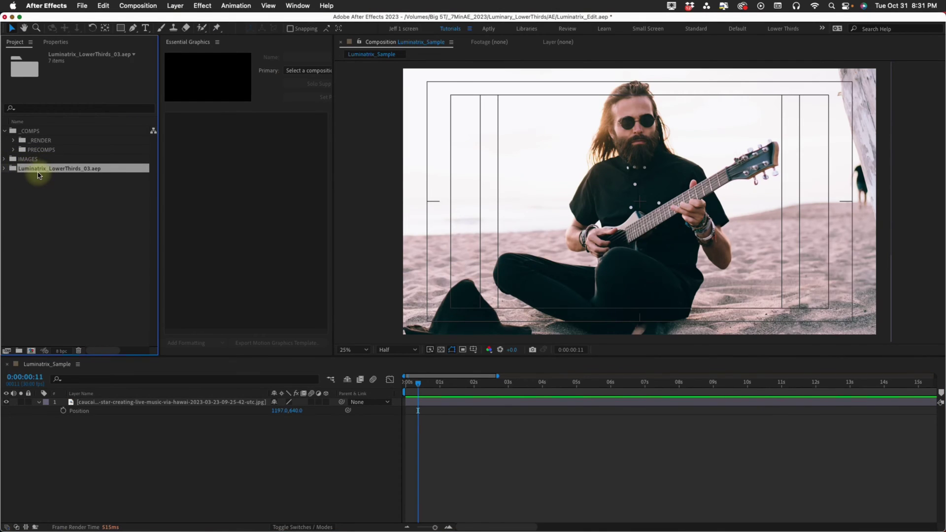
click(6, 169)
click(42, 180)
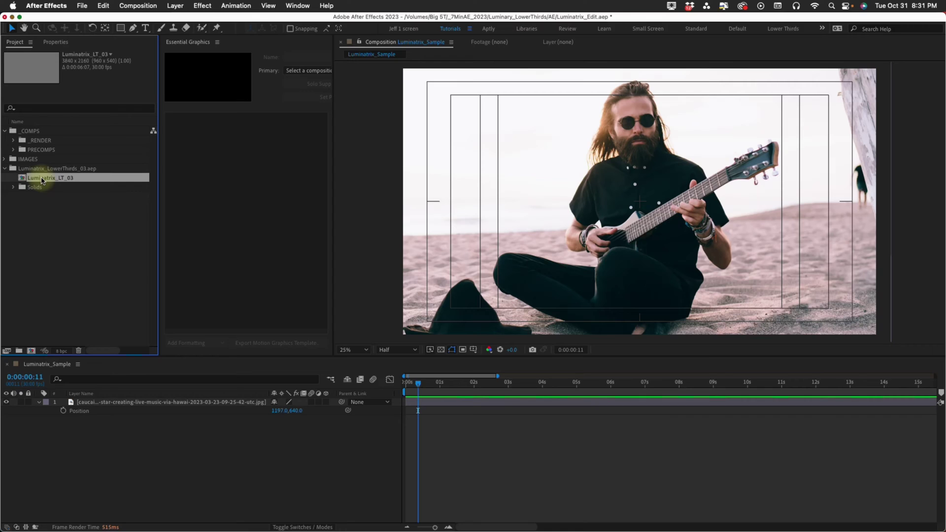
Duplicate Luminatrix_LT_03 as Speaker 1 and load it into Essential Graphics.
key(super+d)
key(Return)
text(Speaker 1)
key(Return)
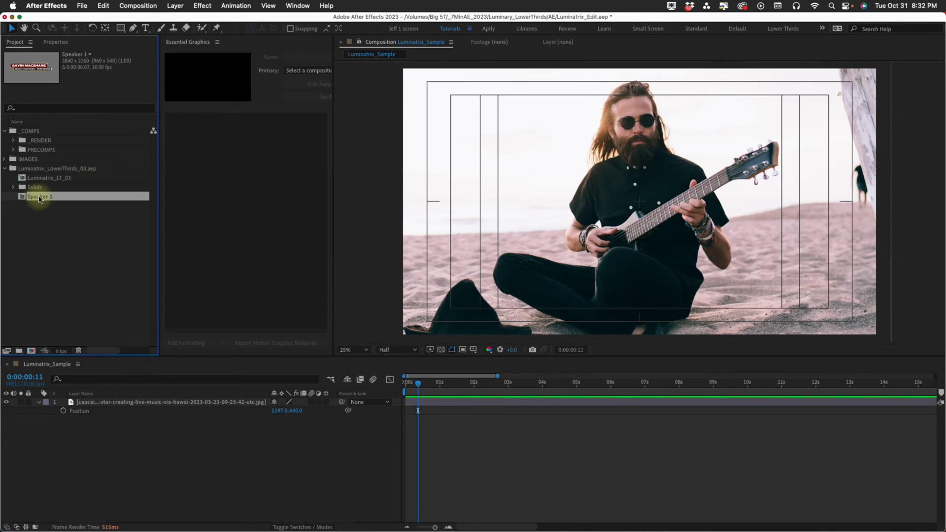
right_click(38, 197)
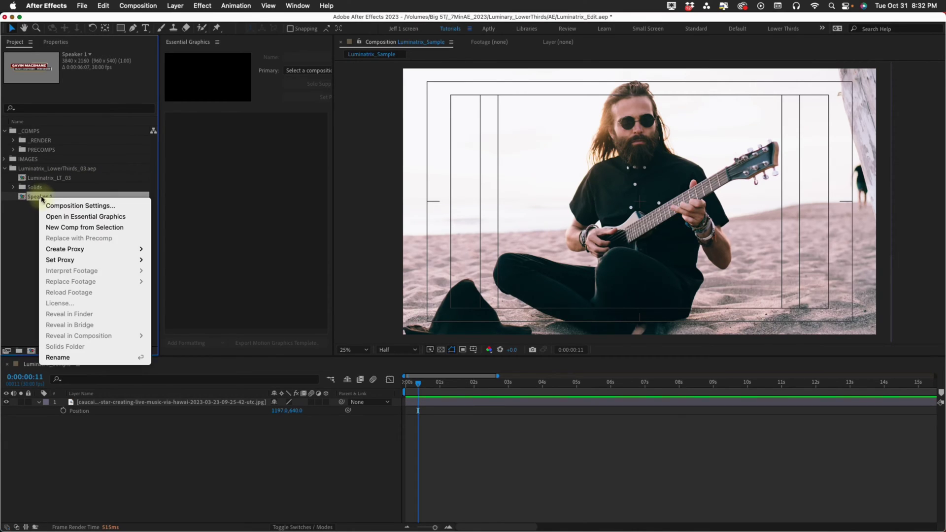
click(78, 218)
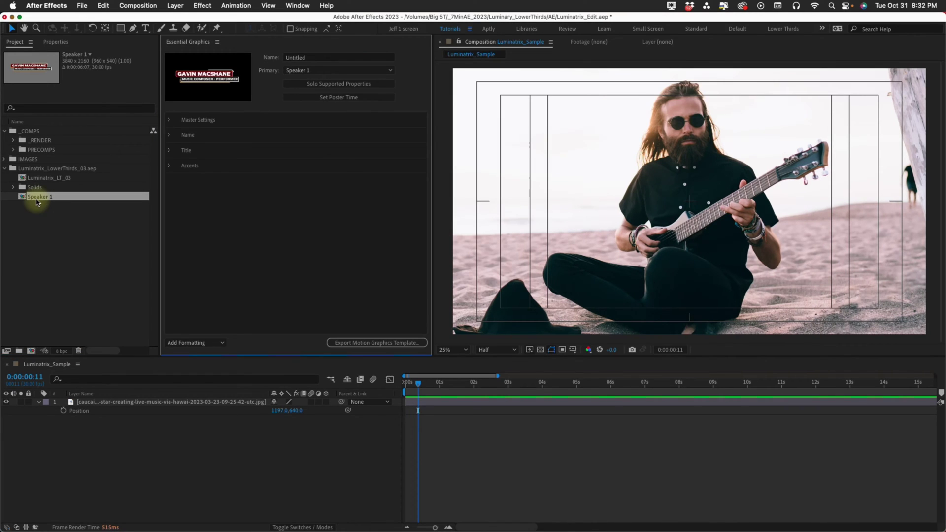
Add Speaker 1 above the photo and rename the template to the speaker's name.
drag(37, 201, 152, 401)
drag(420, 384, 518, 384)
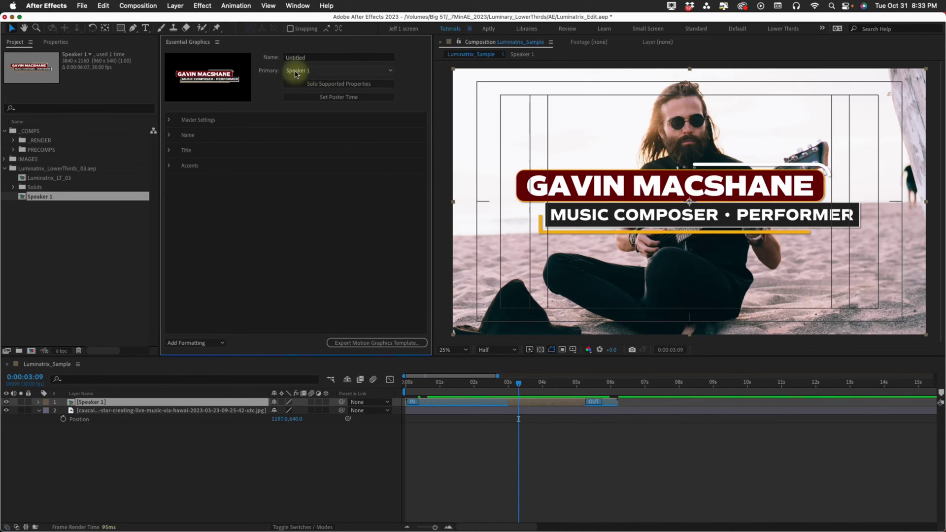
click(319, 57)
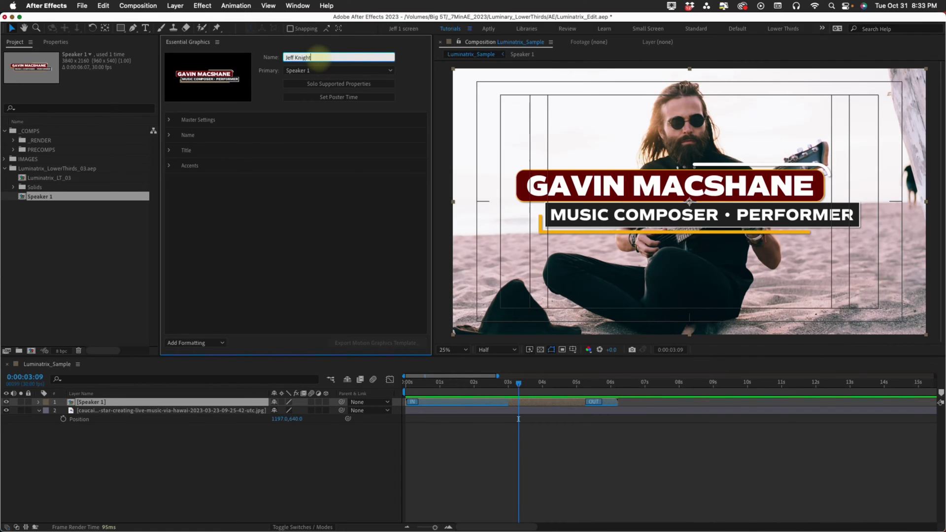
key(Return)
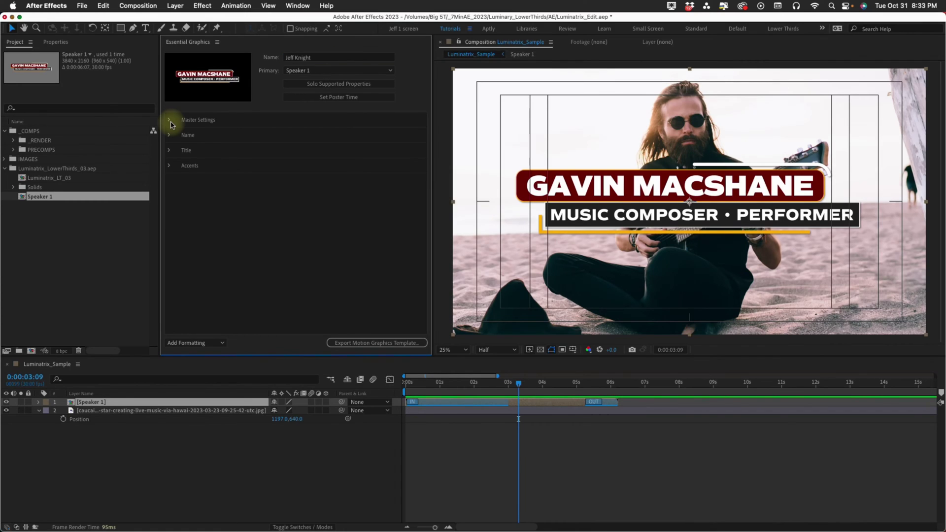
Shift the lower third down-left, set Scale to 65 with a 0–200 range, and keep Skew at 0.
click(170, 122)
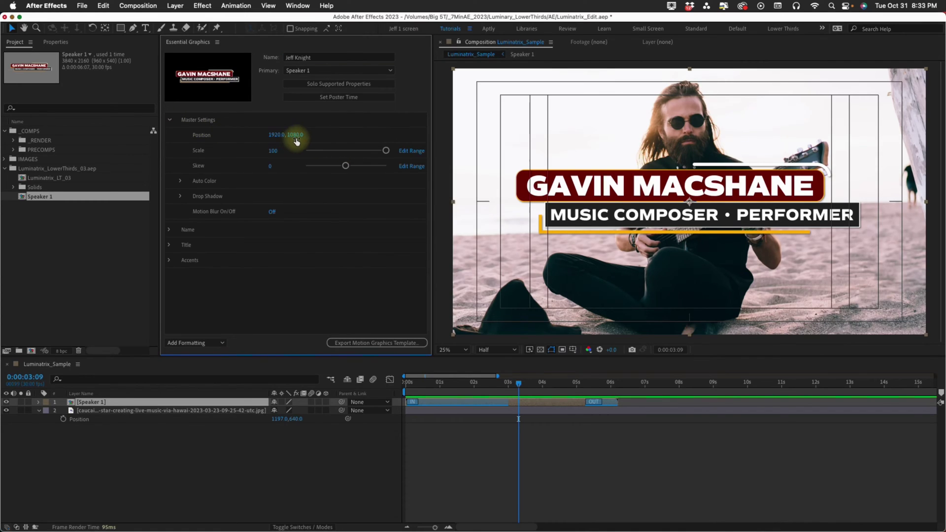
mouse_move(296, 137)
mouse_down()
mouse_move(350, 133)
mouse_move(185, 133)
mouse_move(422, 141)
mouse_move(275, 133)
mouse_move(306, 133)
mouse_up()
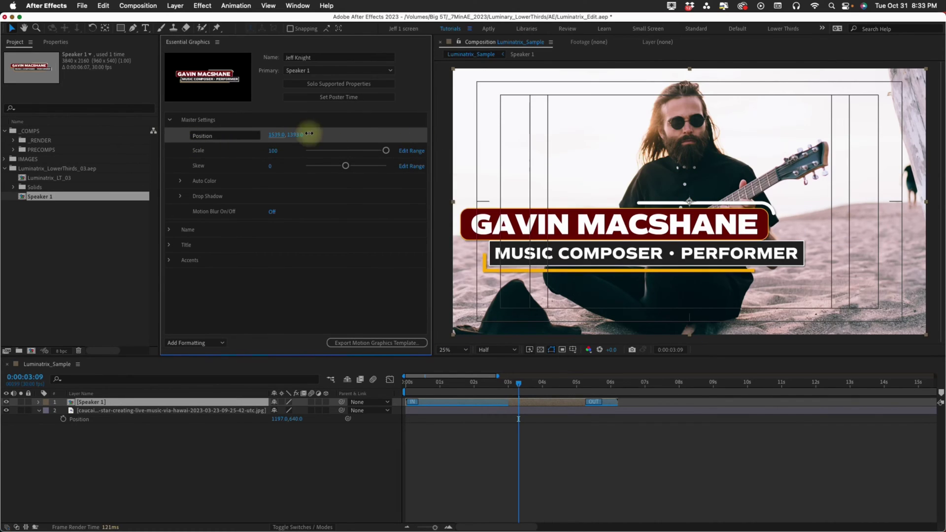
click(272, 151)
text(65)
key(Return)
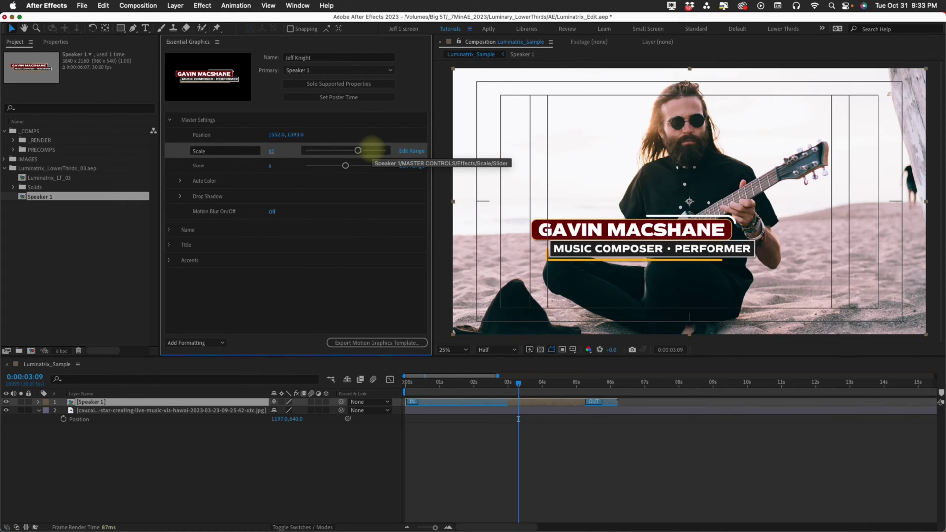
click(406, 152)
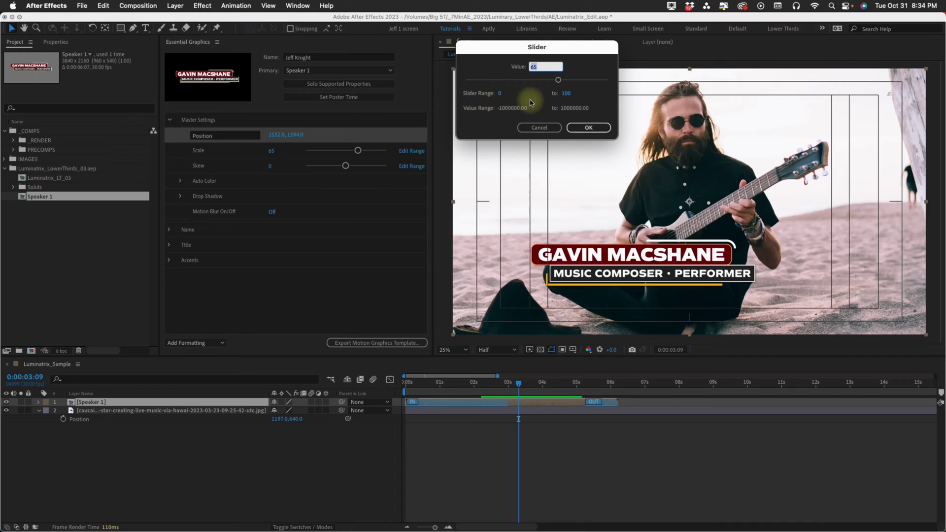
click(568, 93)
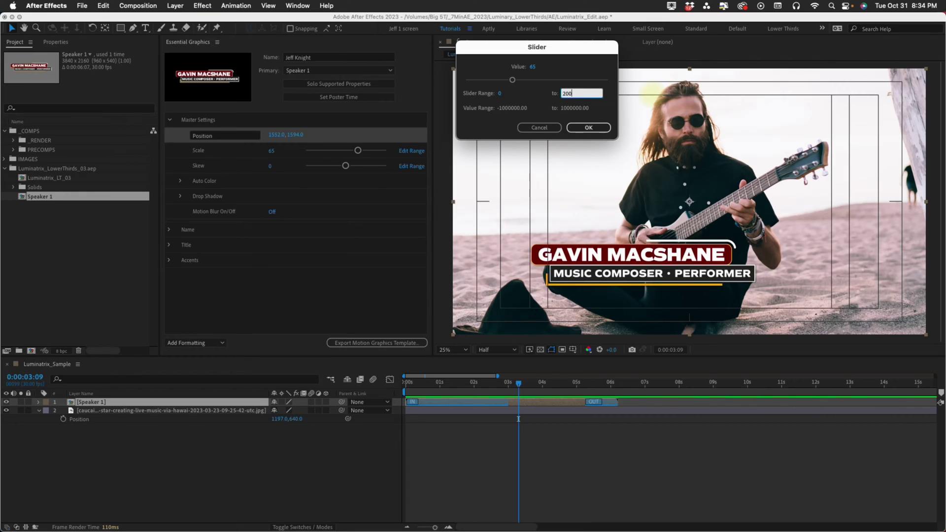
click(589, 127)
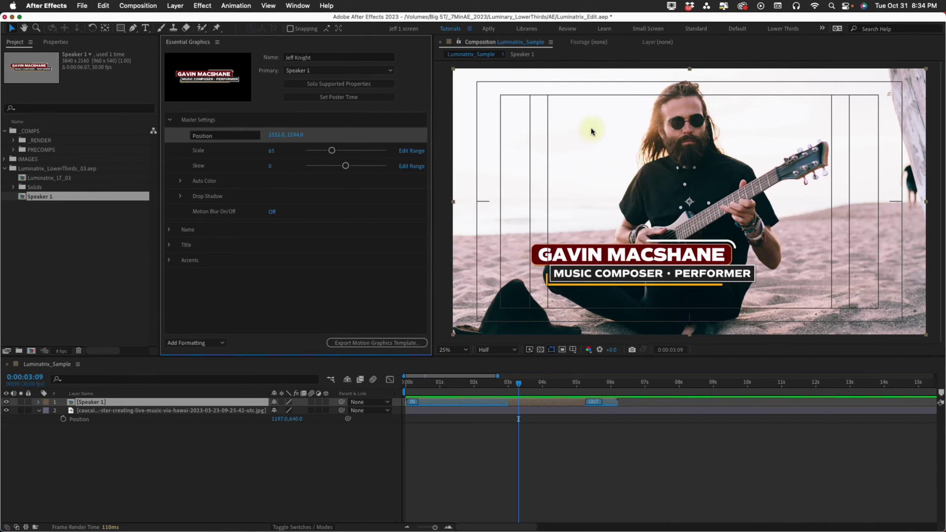
drag(345, 165, 333, 170)
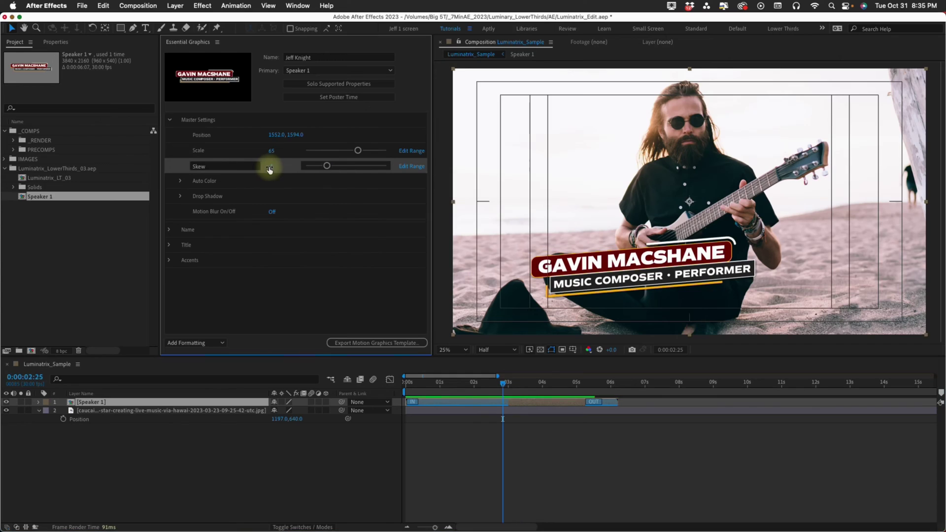
click(271, 167)
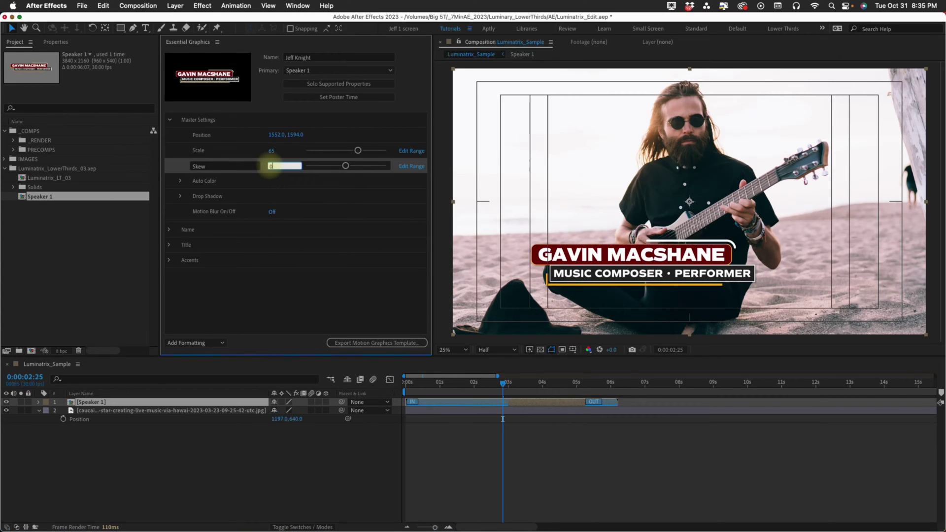
key(Return)
Turn on Auto Color and set Midtones to blue, then to white.
click(179, 180)
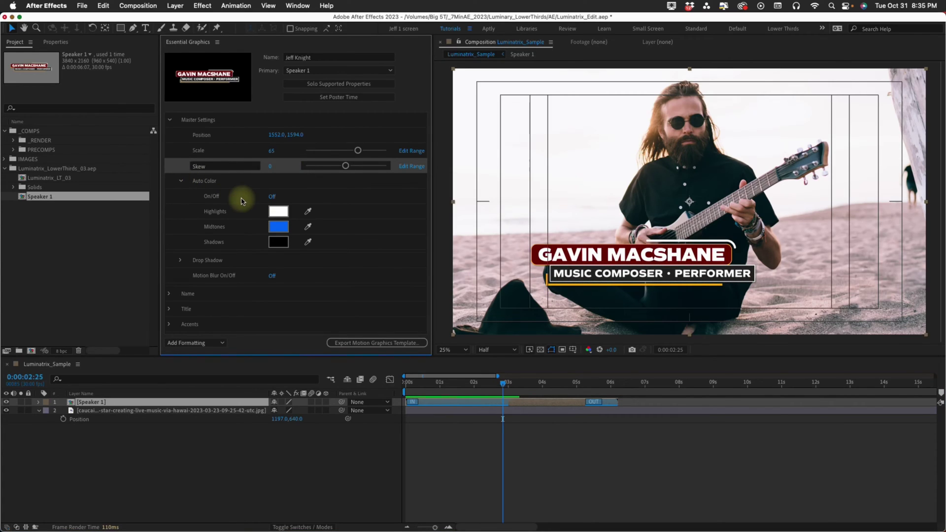
click(271, 196)
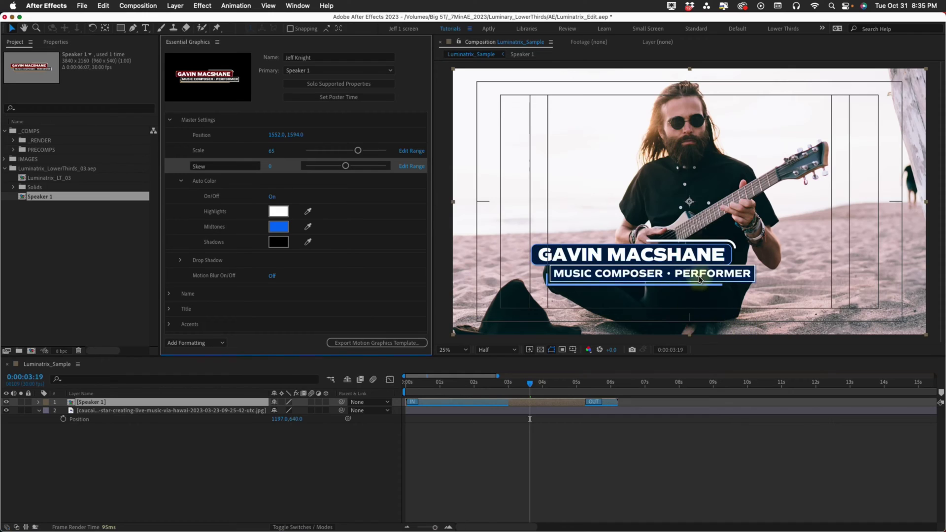
click(279, 228)
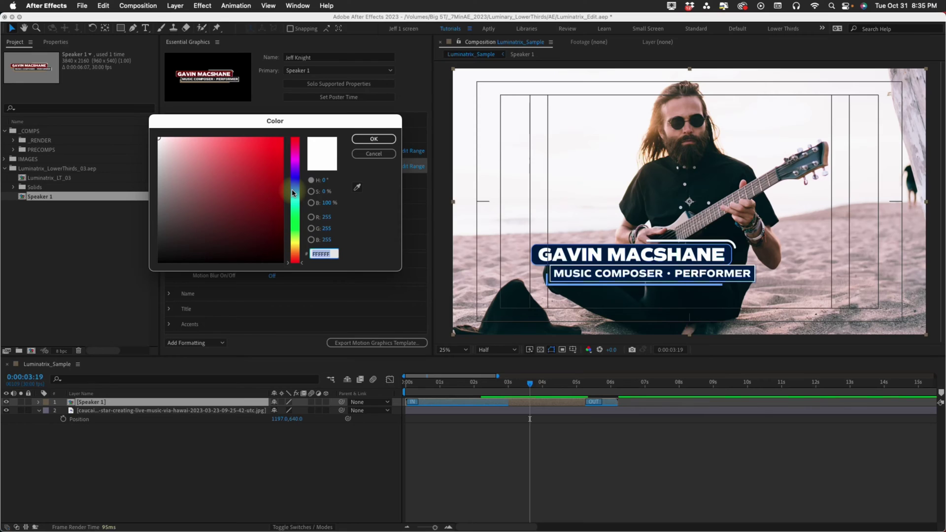
click(292, 192)
click(281, 148)
click(373, 139)
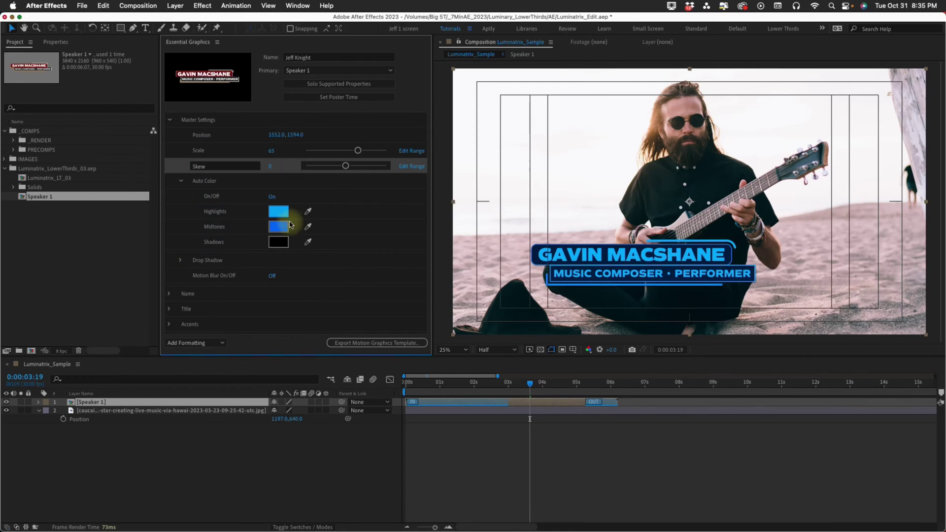
click(286, 229)
drag(255, 200, 133, 86)
click(372, 139)
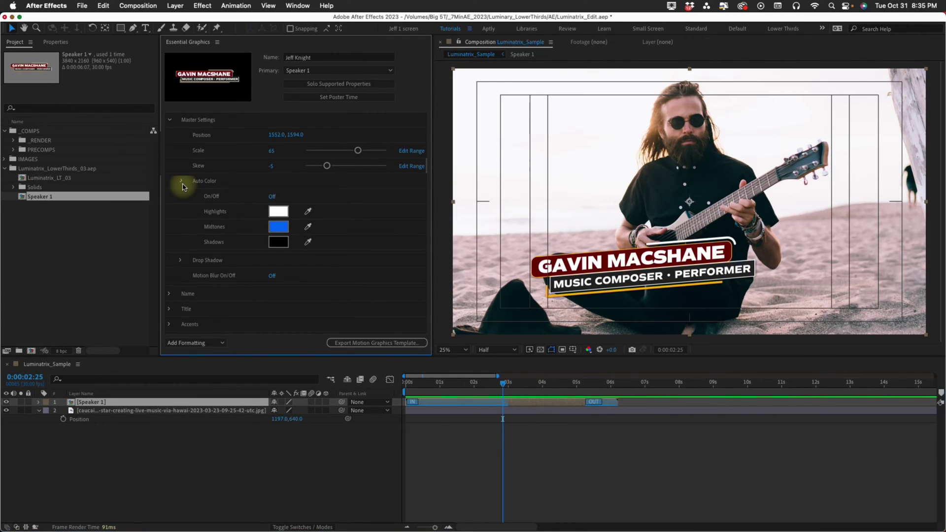
click(181, 183)
Increase the drop shadow distance, enable motion blur, and preview the animation.
click(180, 198)
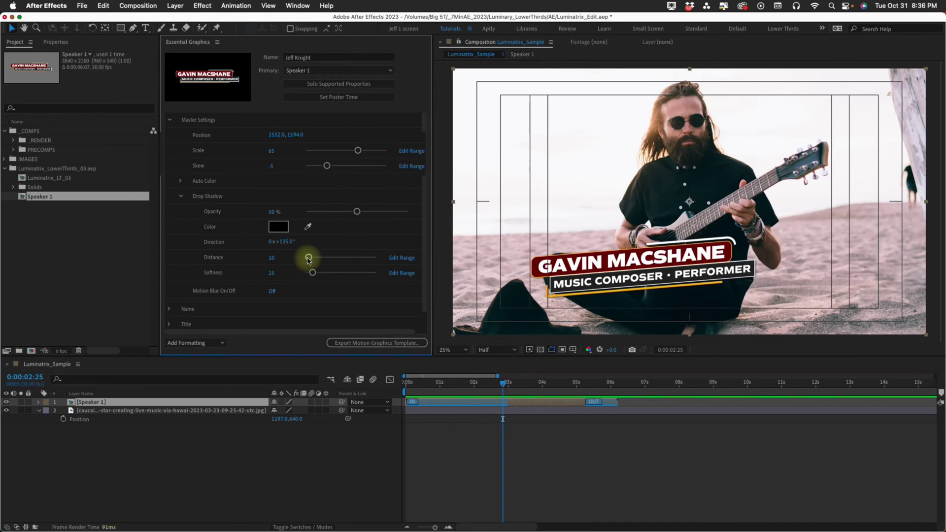
drag(309, 259, 327, 257)
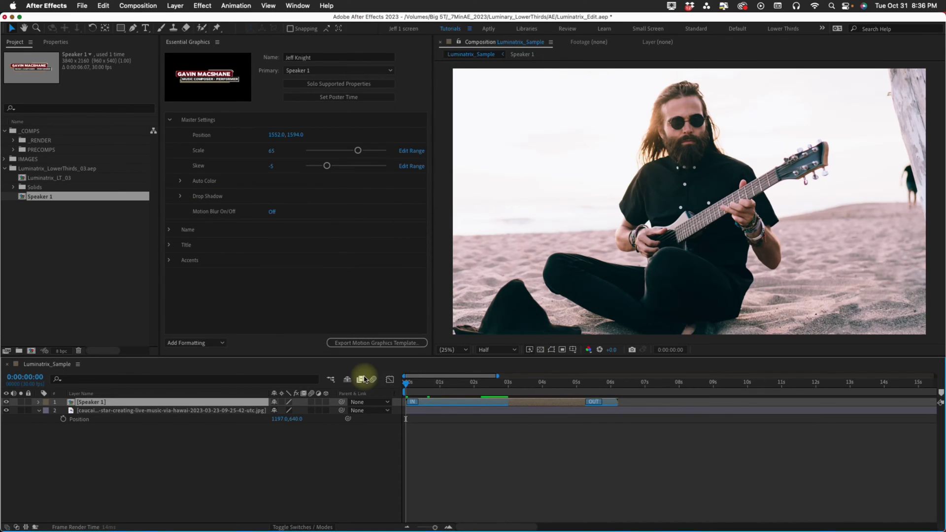
key(space)
key(space)
click(272, 213)
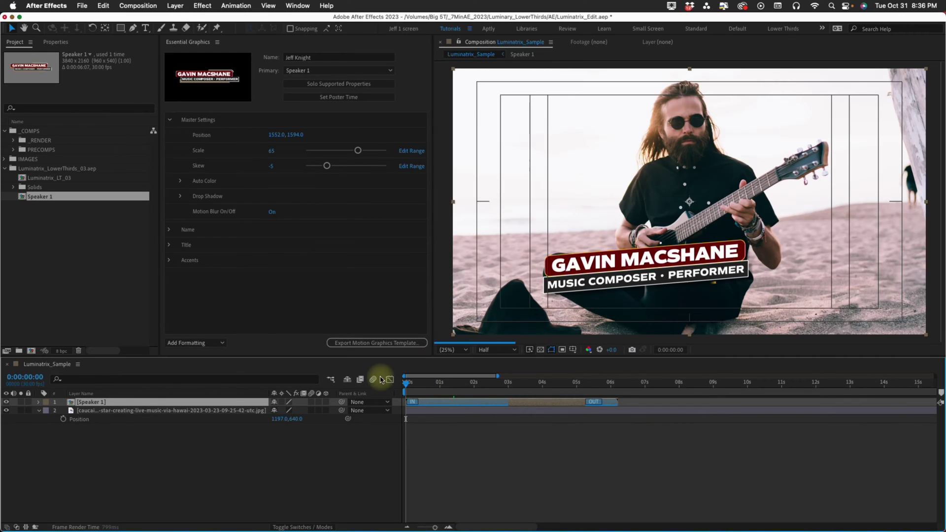
key(Home)
key(space)
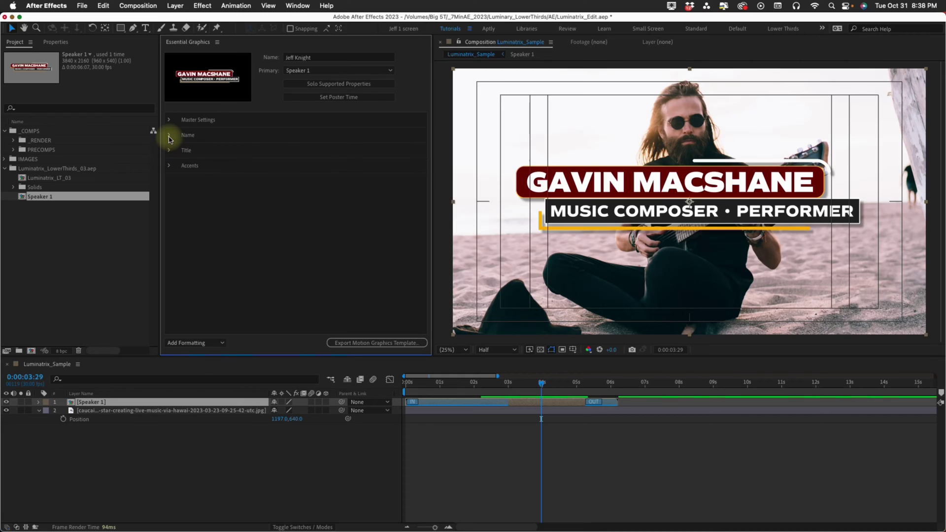
Shift the name block right and replace the name text with the speaker's full name.
click(169, 135)
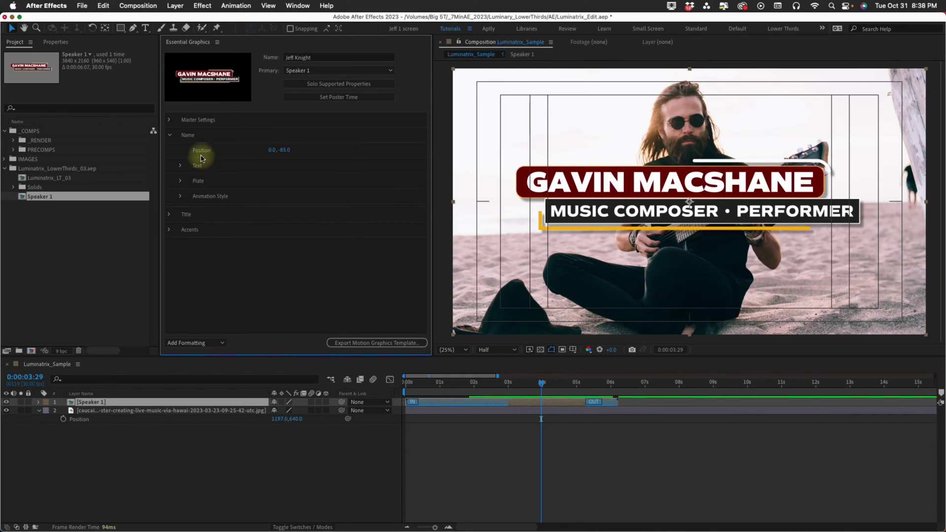
click(169, 120)
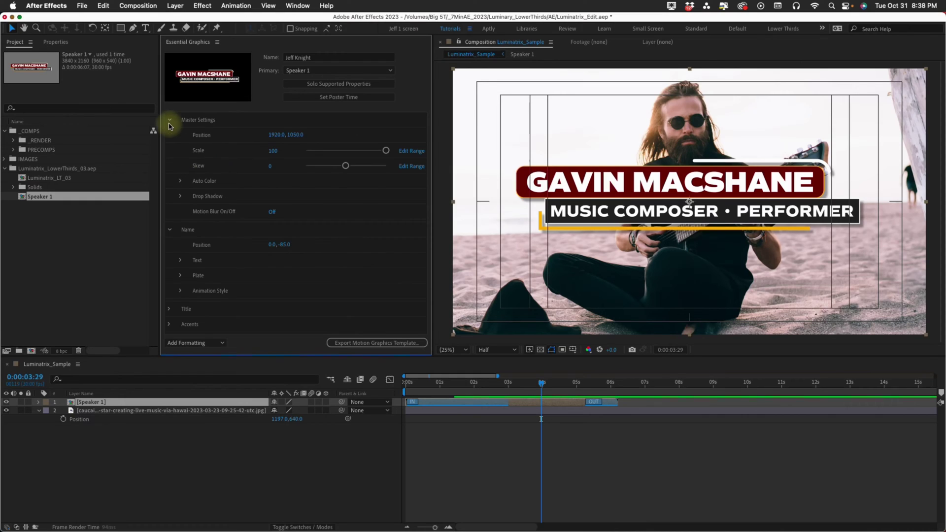
mouse_move(260, 135)
mouse_down()
mouse_move(242, 131)
mouse_move(269, 151)
mouse_move(300, 150)
mouse_move(256, 152)
mouse_up()
click(169, 120)
click(180, 165)
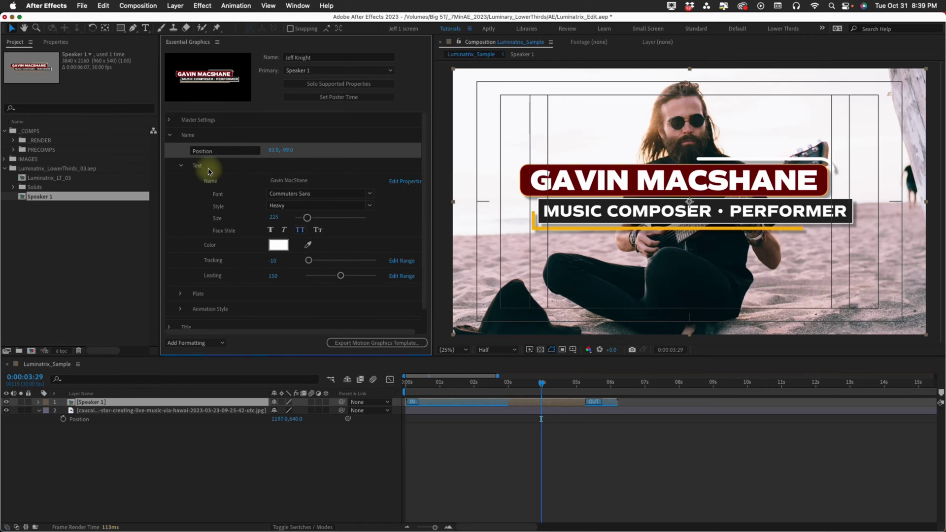
click(317, 182)
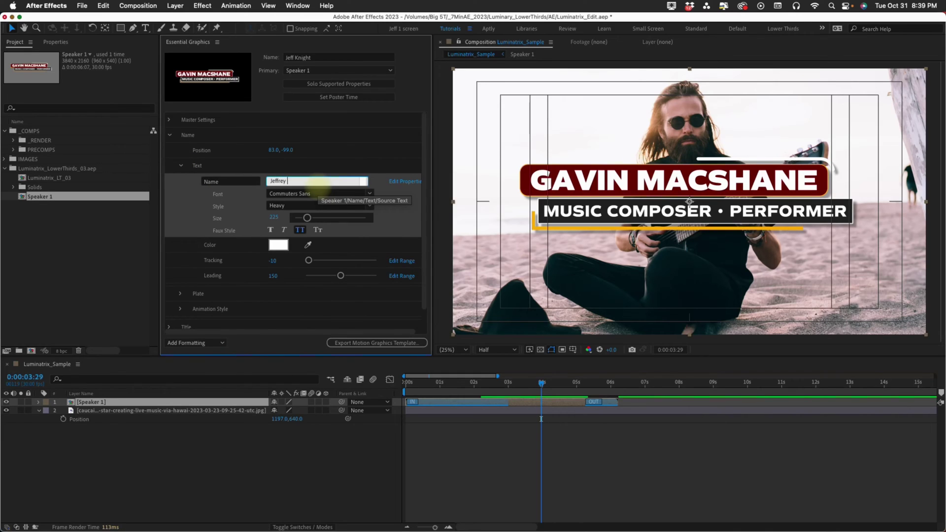
key(Return)
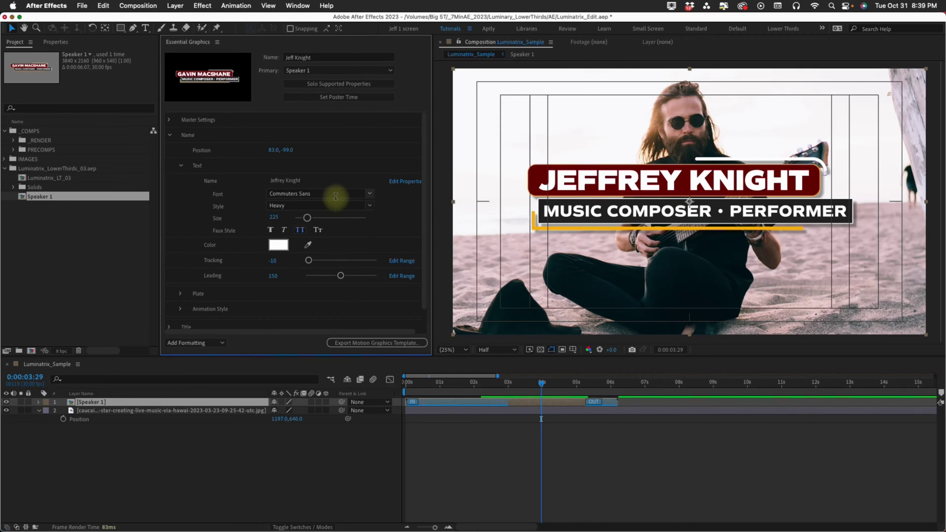
Set the name font to Gotham Black, after trying Courier and Regular, and reduce its size.
click(364, 194)
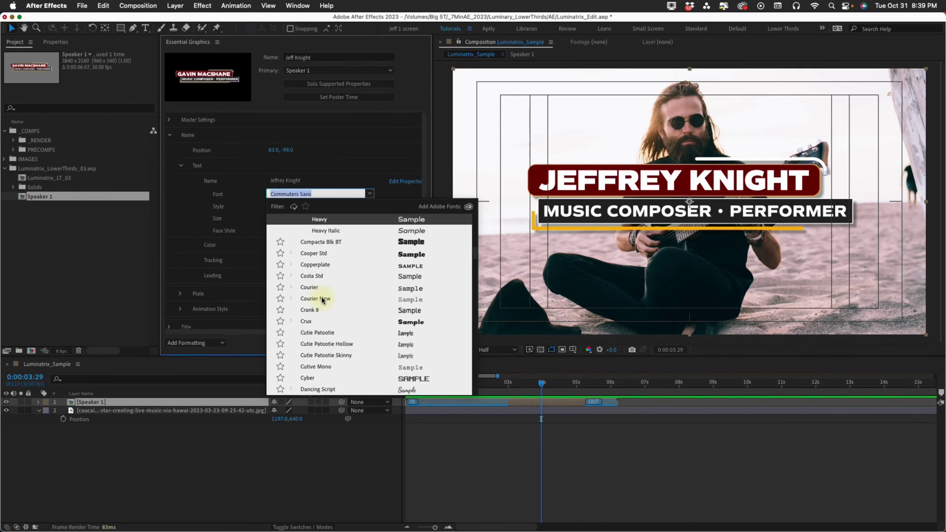
click(310, 288)
click(369, 194)
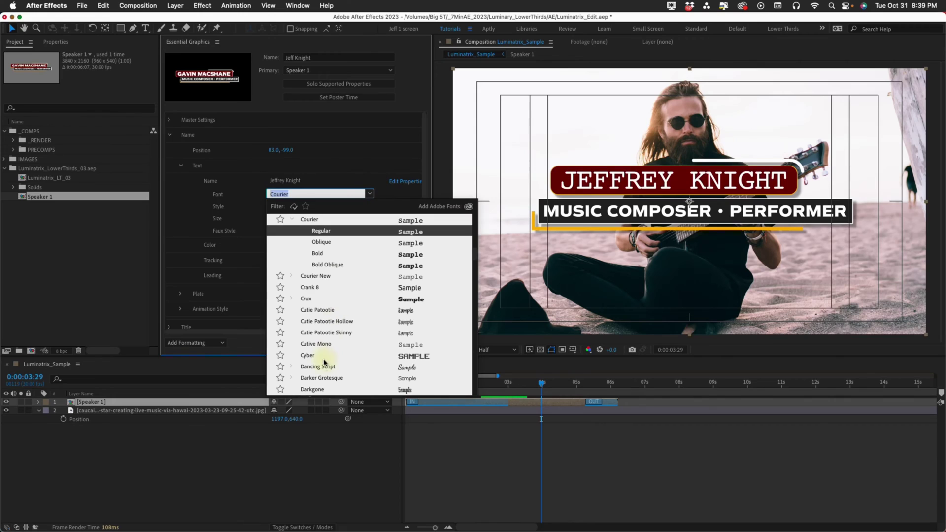
text(gotham)
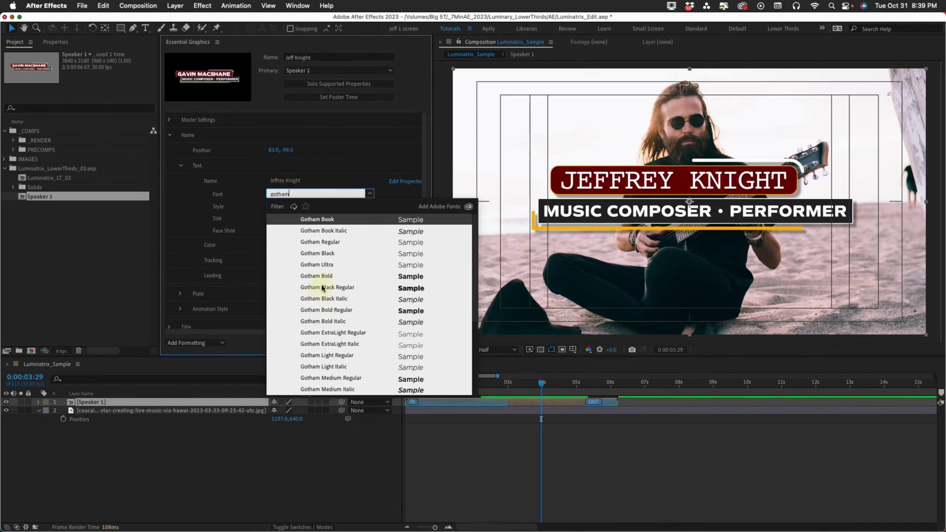
click(323, 281)
click(370, 205)
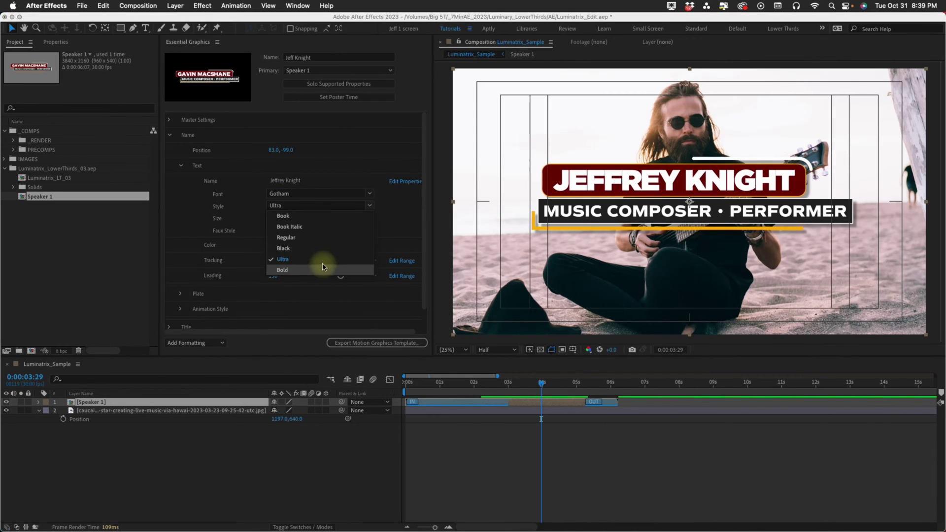
click(295, 238)
click(369, 206)
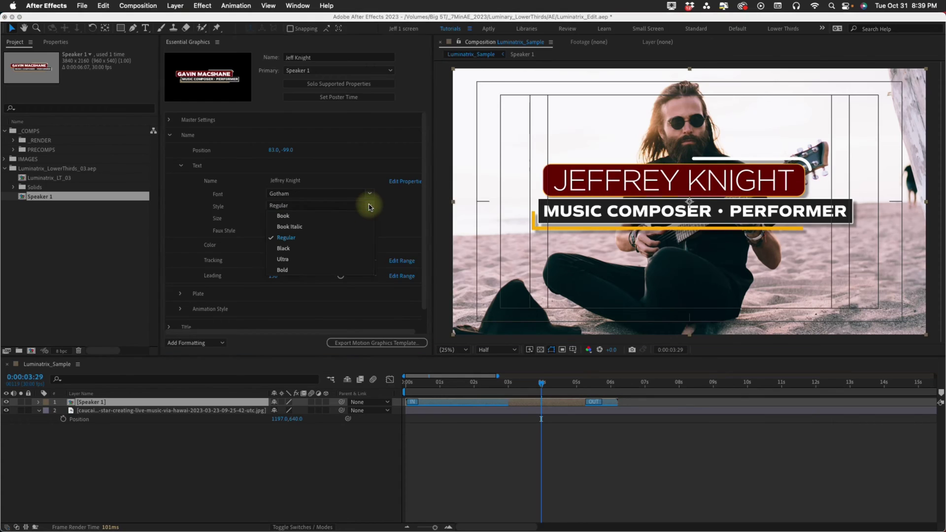
click(302, 249)
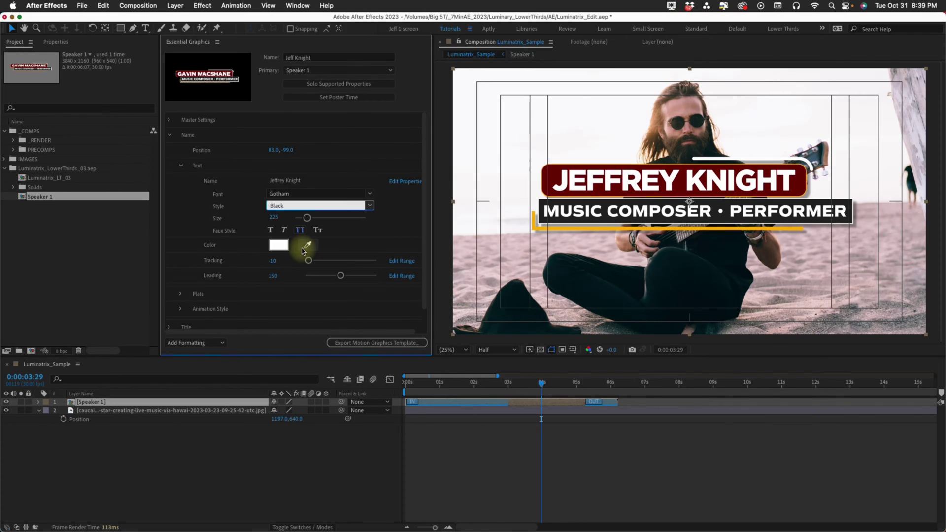
mouse_move(306, 218)
mouse_down()
mouse_move(325, 216)
mouse_move(309, 222)
mouse_up()
click(275, 218)
Make the name size 290, all caps, and yellow.
text(250)
key(Return)
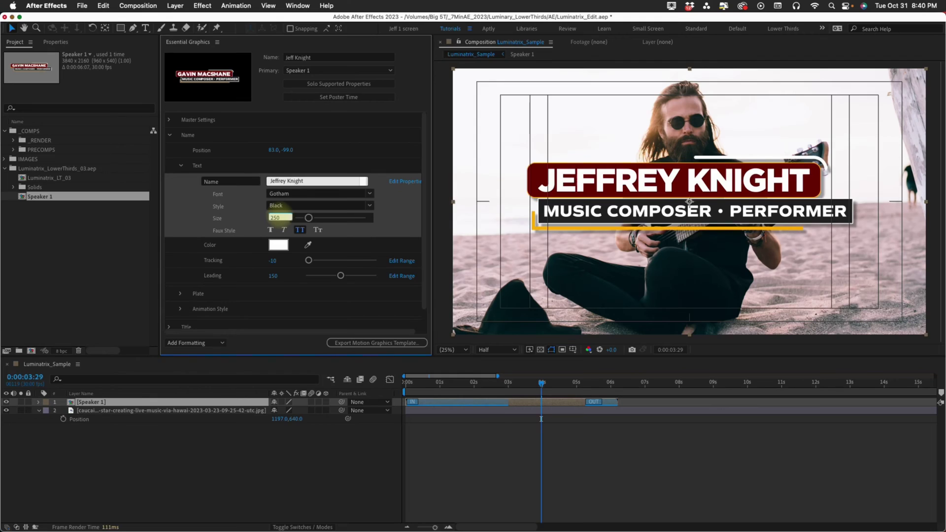
click(301, 232)
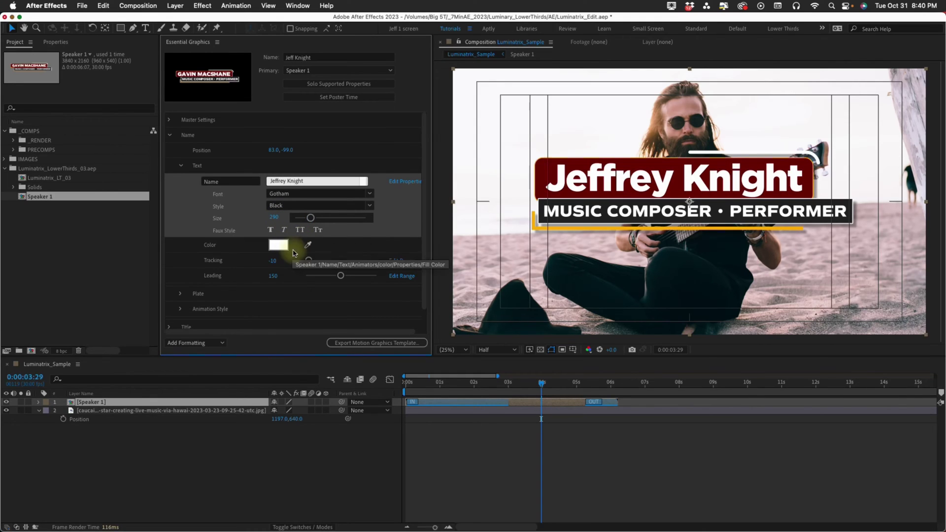
click(272, 230)
click(283, 230)
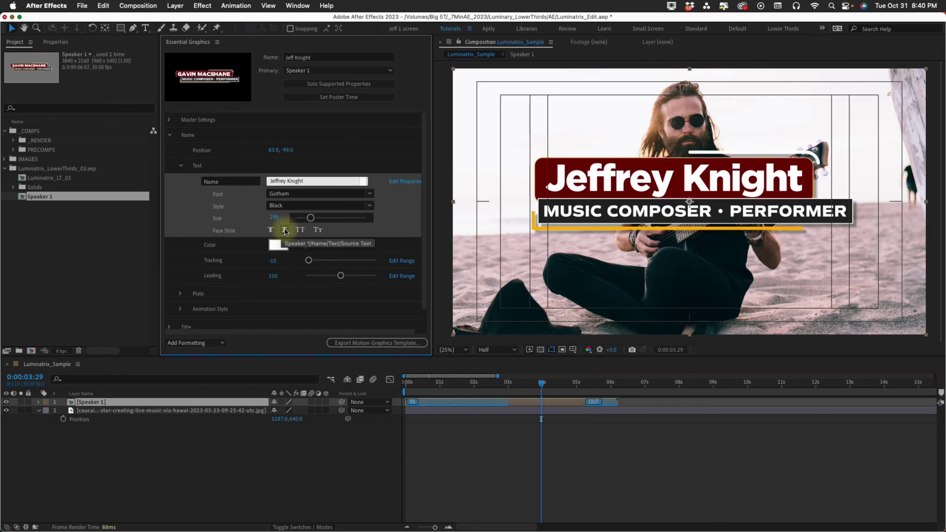
click(300, 230)
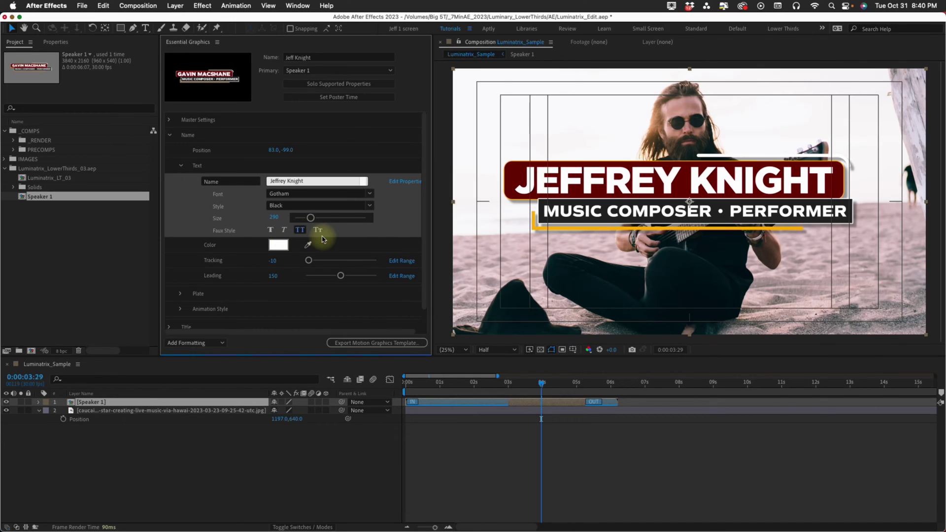
click(320, 232)
click(320, 231)
click(300, 231)
click(279, 245)
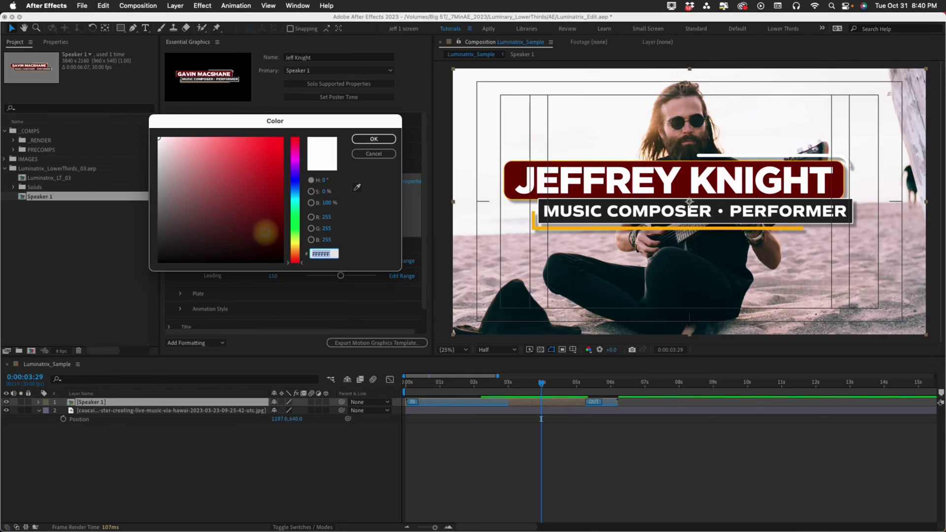
click(278, 155)
click(373, 139)
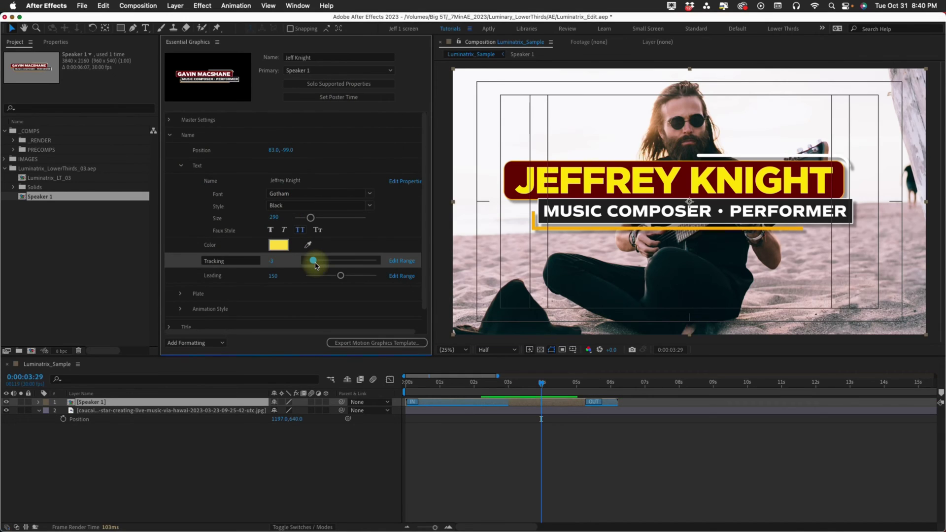
Set tracking to -9, add a second name line, raise leading to 237 (range 400), and move the block up.
mouse_move(313, 260)
mouse_down()
mouse_move(340, 260)
mouse_move(309, 261)
mouse_up()
click(322, 181)
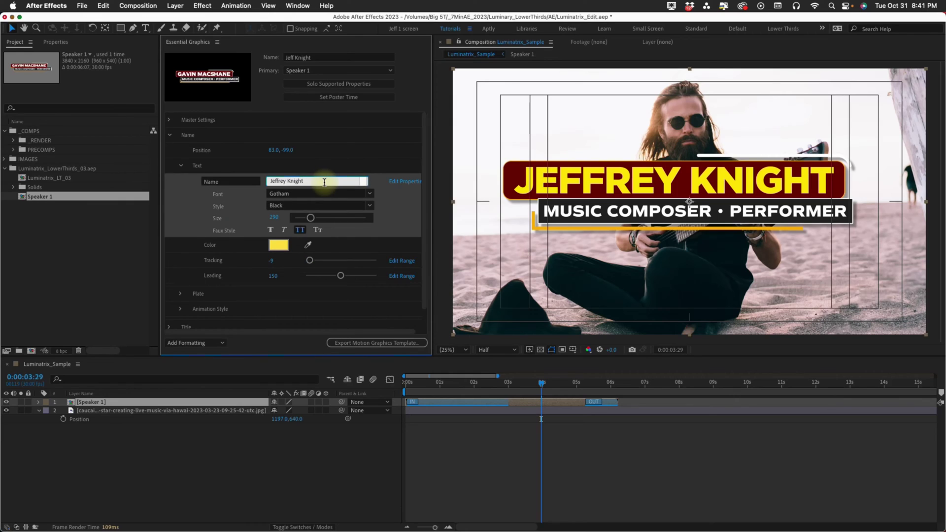
key(Return)
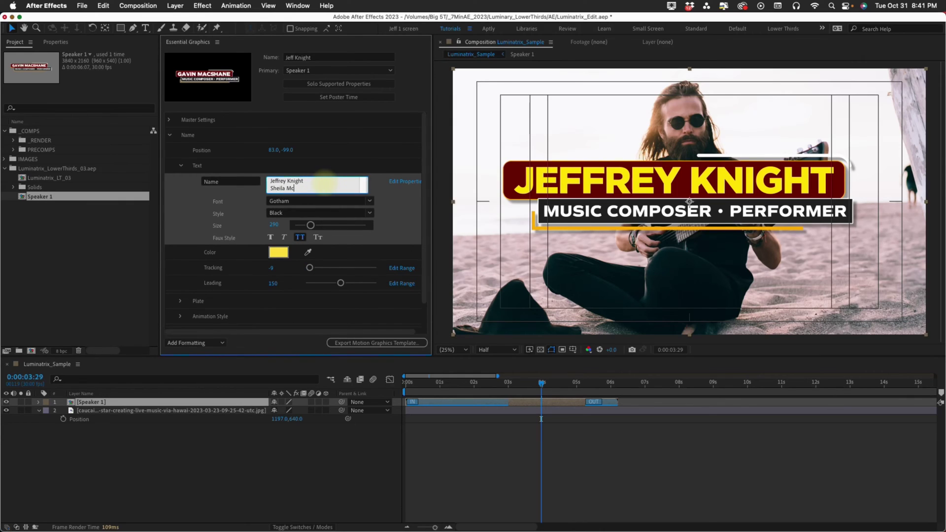
click(327, 302)
drag(340, 282, 366, 283)
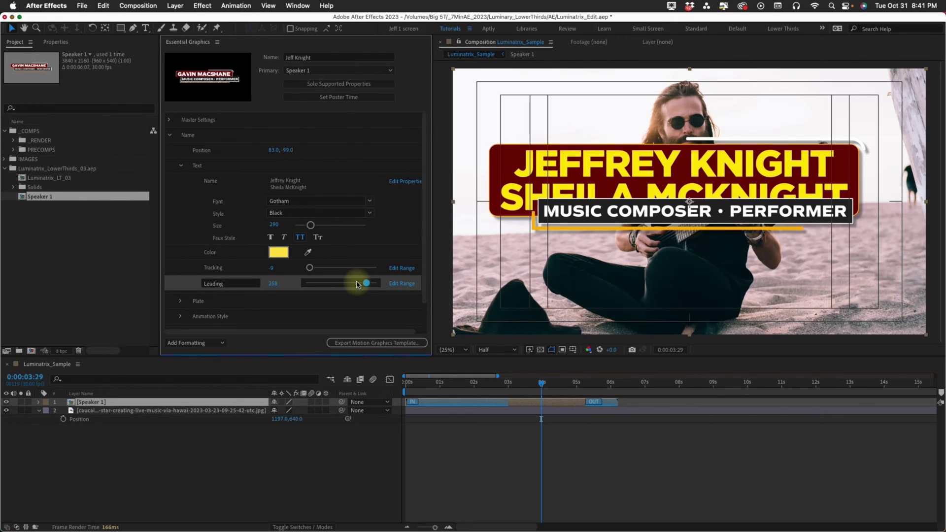
click(402, 284)
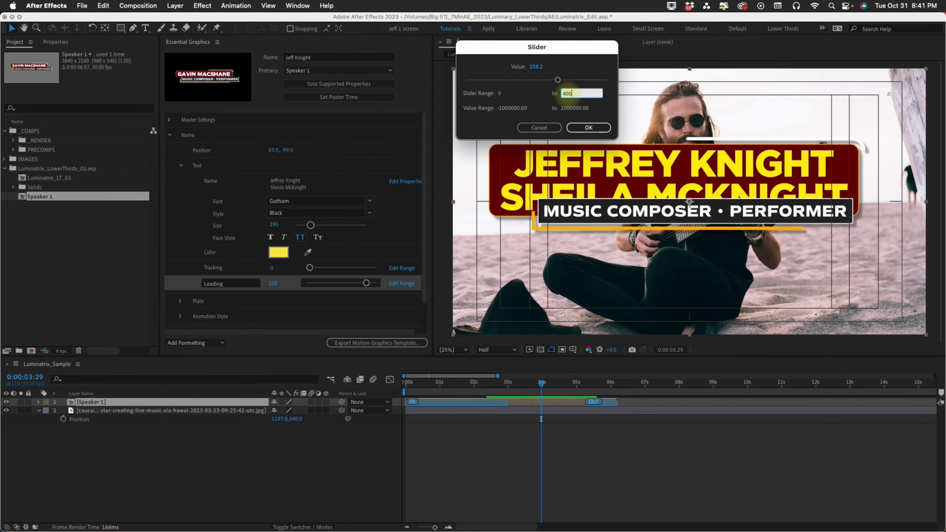
click(562, 93)
text(400)
key(Return)
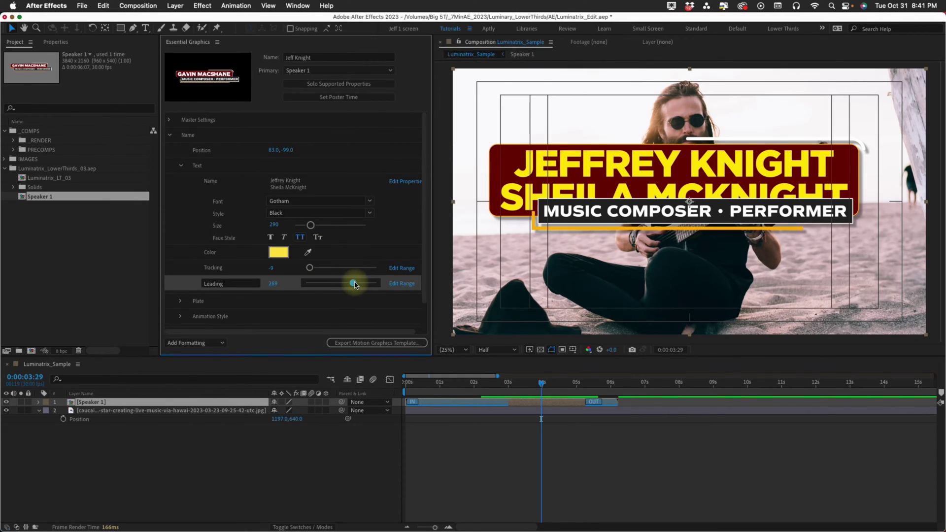
drag(353, 286, 349, 284)
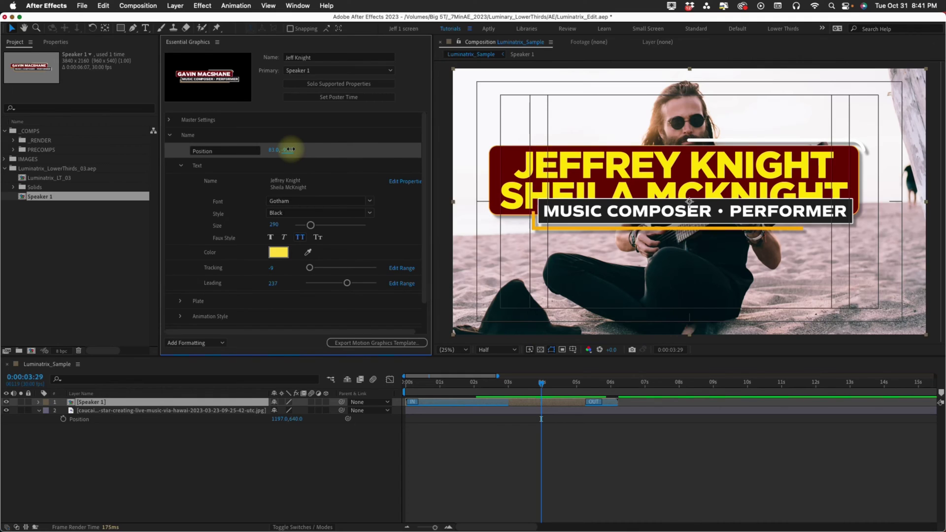
mouse_move(290, 150)
mouse_down()
mouse_move(265, 152)
mouse_move(292, 149)
mouse_up()
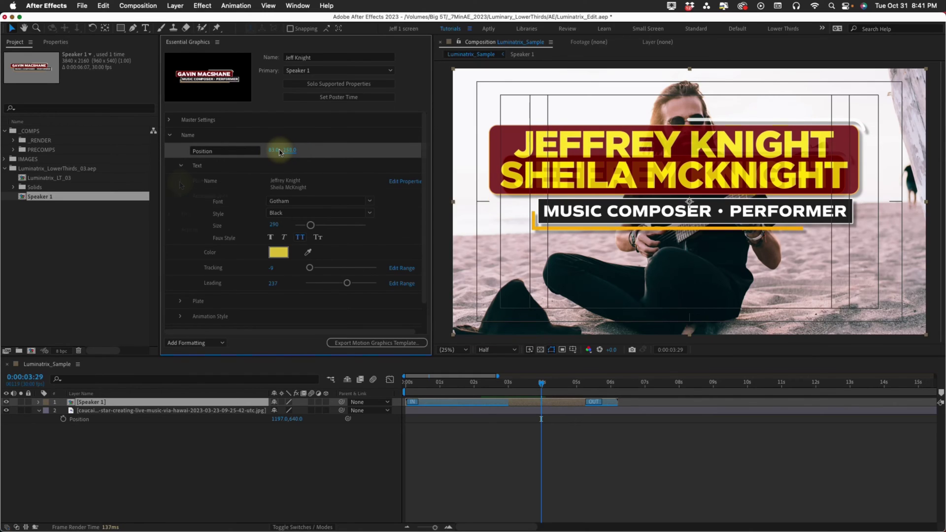
Turn off the drop shadow, hide the beach photo, and keep the plate's solid fill.
click(181, 165)
click(180, 182)
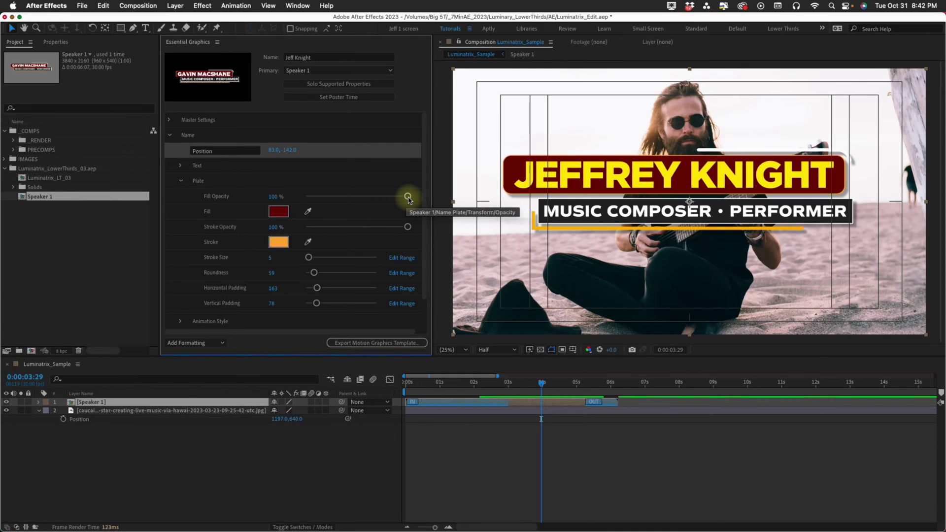
drag(408, 196, 190, 201)
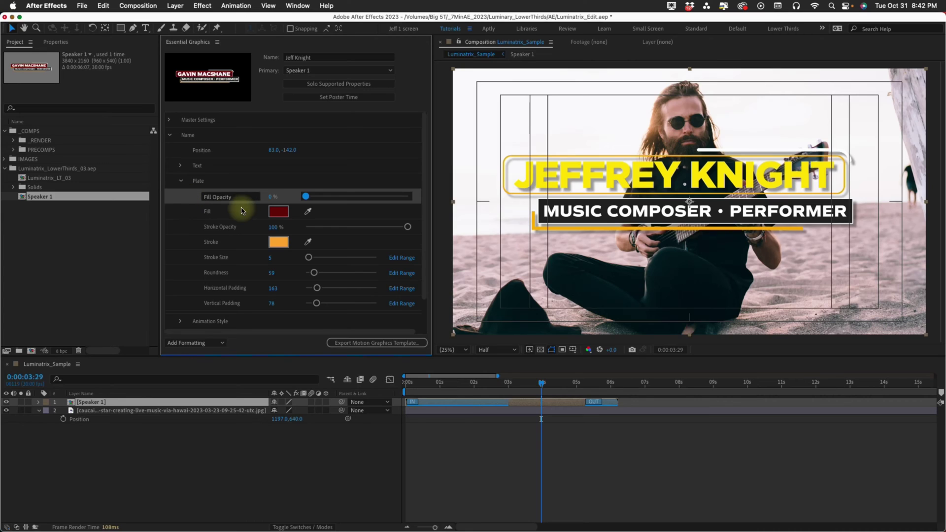
click(169, 120)
click(186, 200)
click(345, 209)
click(180, 196)
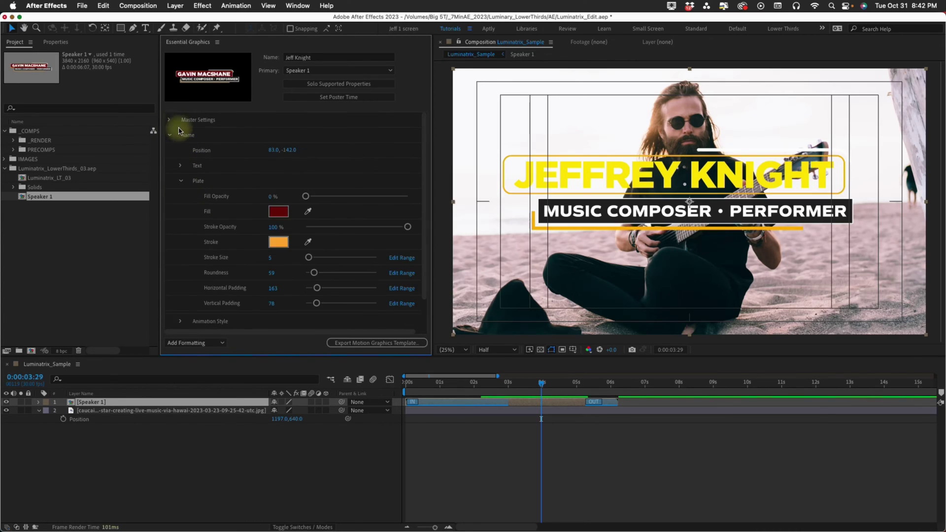
click(6, 411)
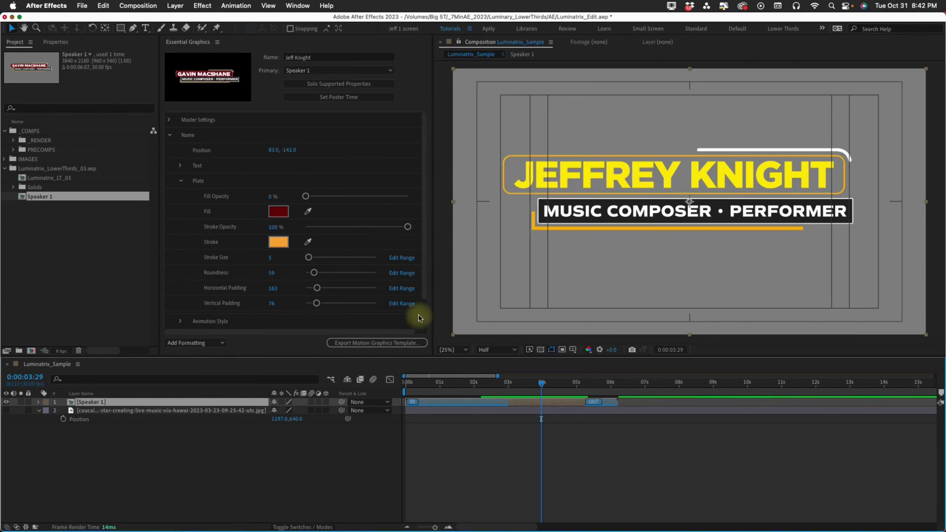
click(306, 197)
drag(408, 227, 306, 226)
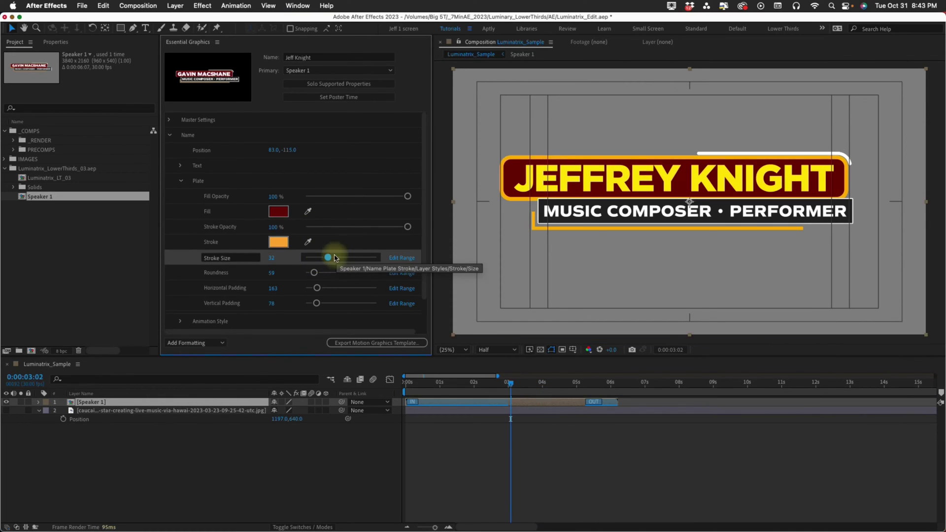
Give the plate stroke size 1, roundness 182, horizontal padding 170 and vertical padding 68.
mouse_move(332, 258)
mouse_down()
mouse_move(313, 261)
mouse_move(328, 275)
mouse_up()
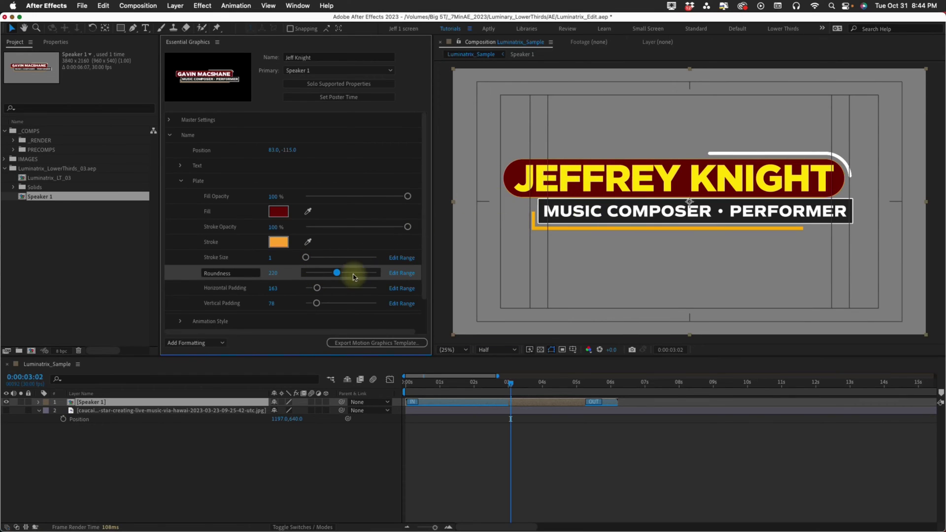
mouse_move(334, 274)
mouse_down()
mouse_move(253, 271)
mouse_move(369, 272)
mouse_move(324, 279)
mouse_up()
click(307, 273)
click(316, 289)
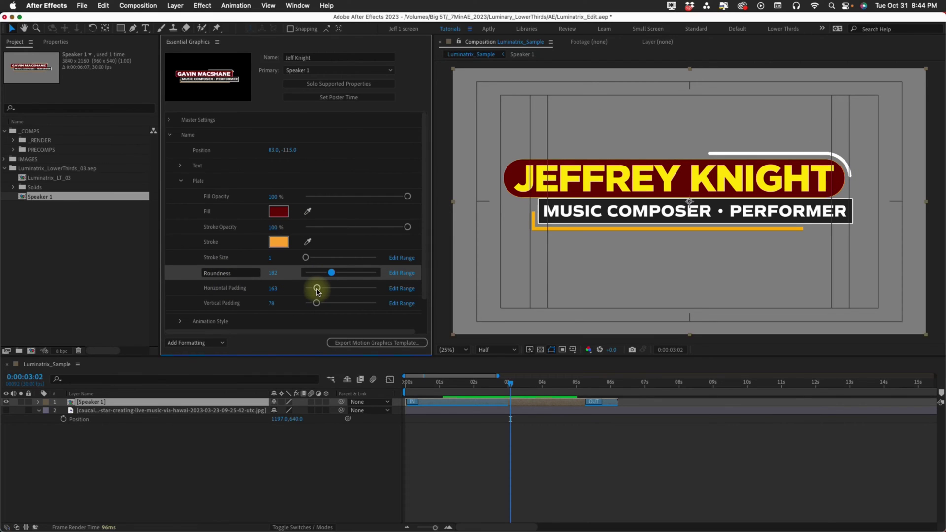
mouse_move(317, 290)
mouse_down()
mouse_move(384, 294)
mouse_move(317, 289)
mouse_move(327, 303)
mouse_up()
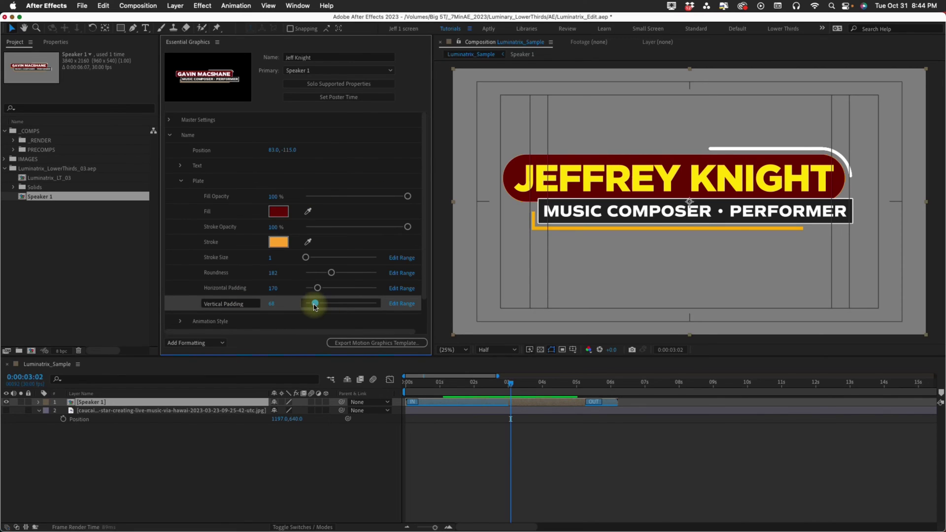
drag(316, 307, 313, 307)
click(182, 180)
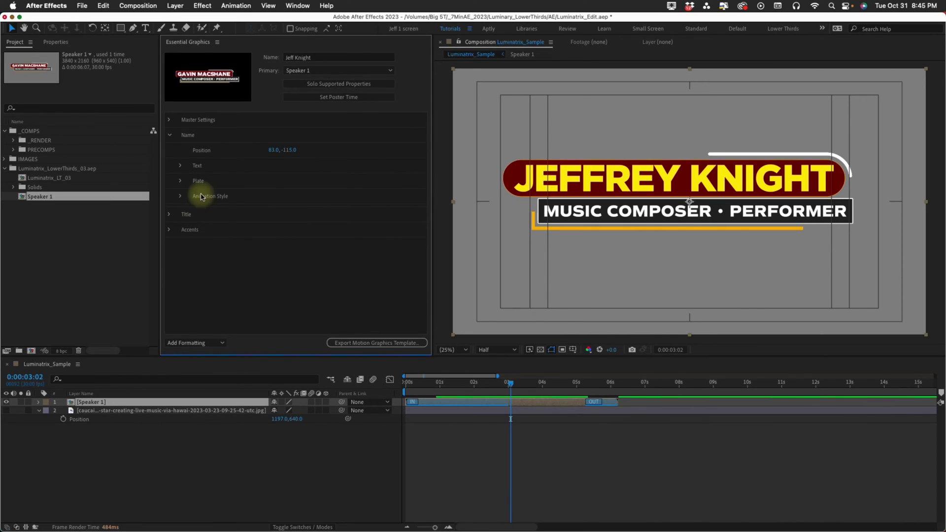
Preview the name animation and try a vertical start offset of 75.
click(180, 197)
key(space)
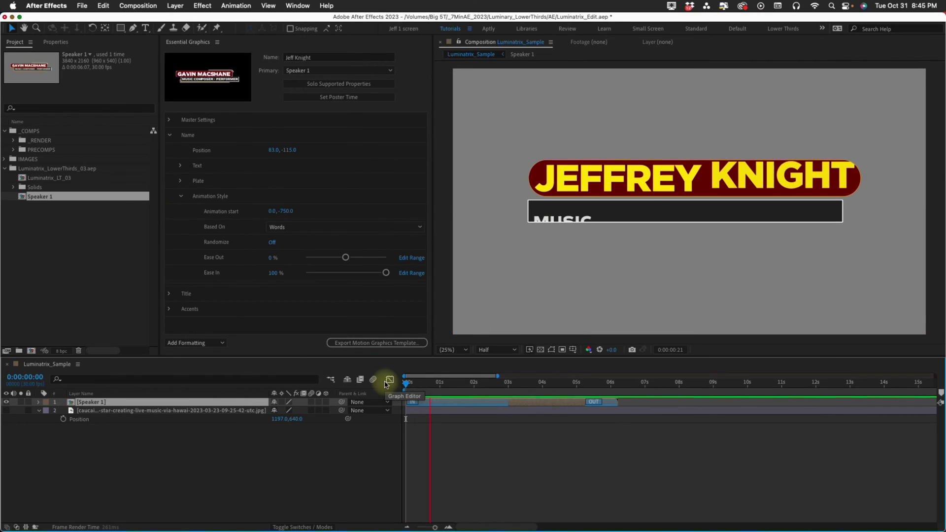
drag(481, 383, 438, 379)
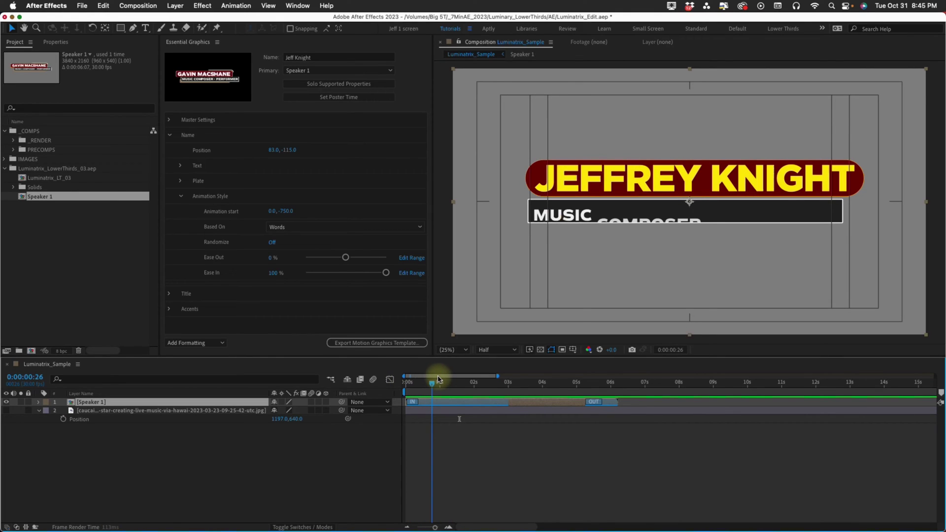
drag(438, 379, 441, 382)
click(287, 212)
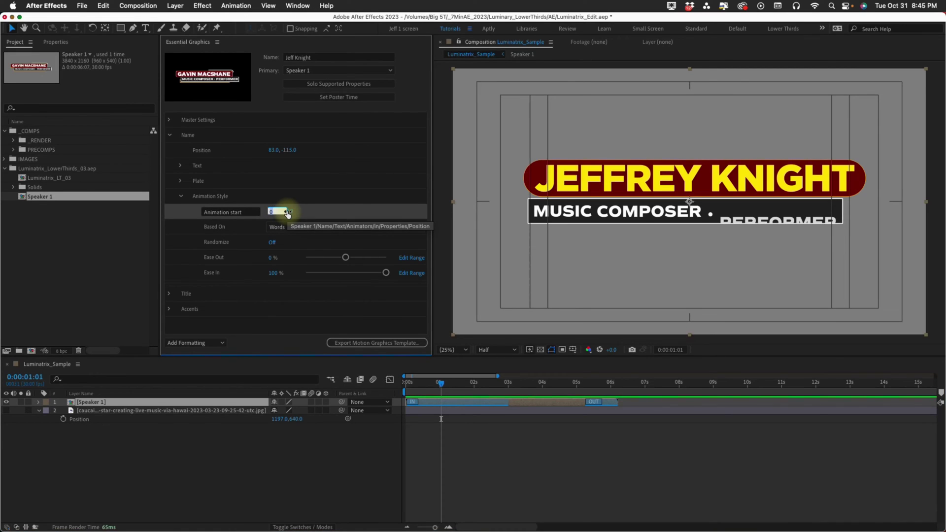
key(Return)
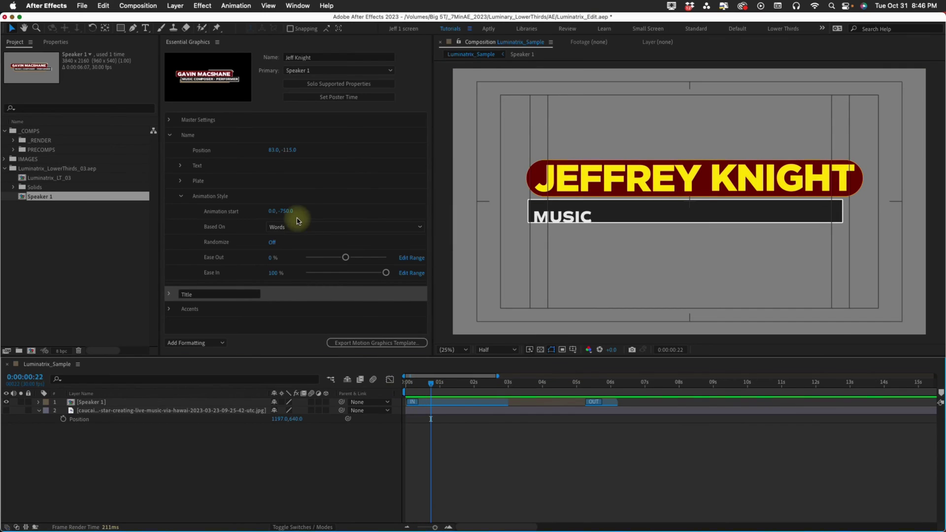
click(289, 212)
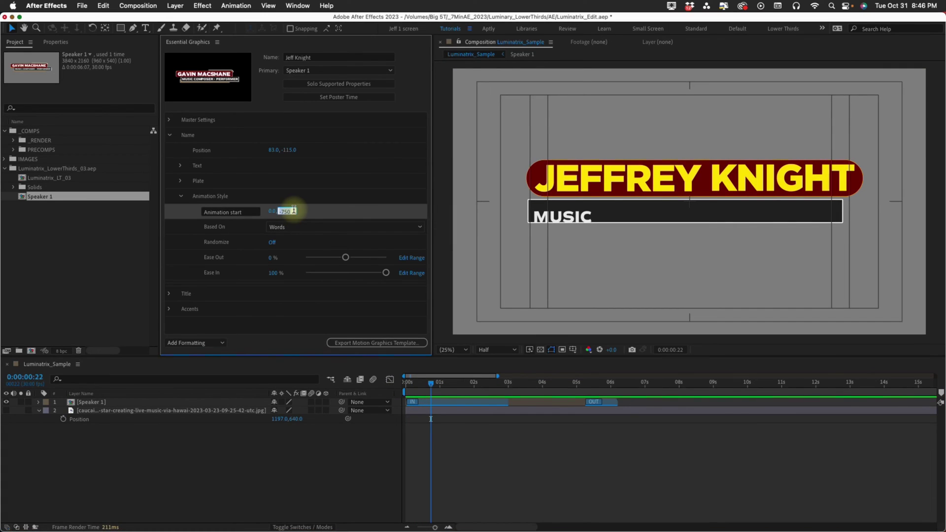
text(75)
key(Return)
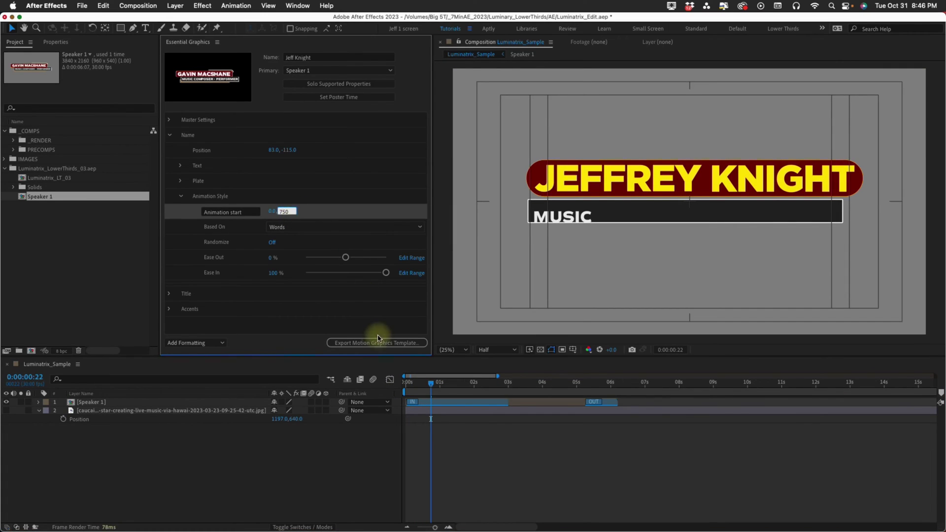
key(Home)
key(space)
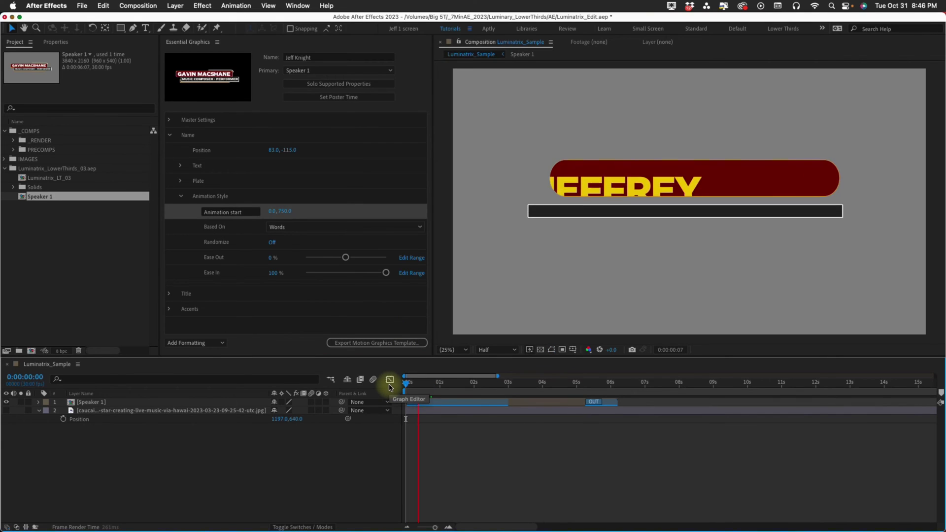
Set the Animation start offset to 500, 0 and preview the sideways slide-in.
click(287, 212)
click(272, 211)
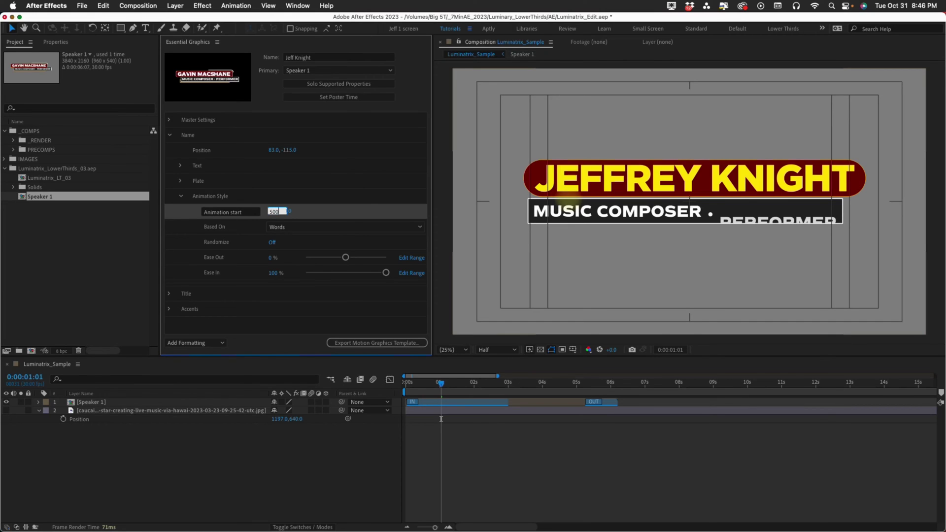
text(500)
key(Return)
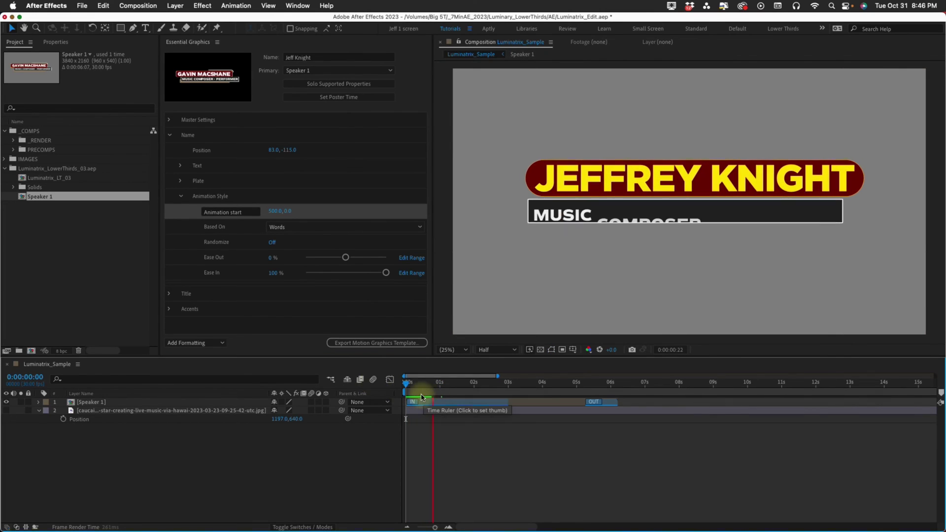
click(398, 389)
key(space)
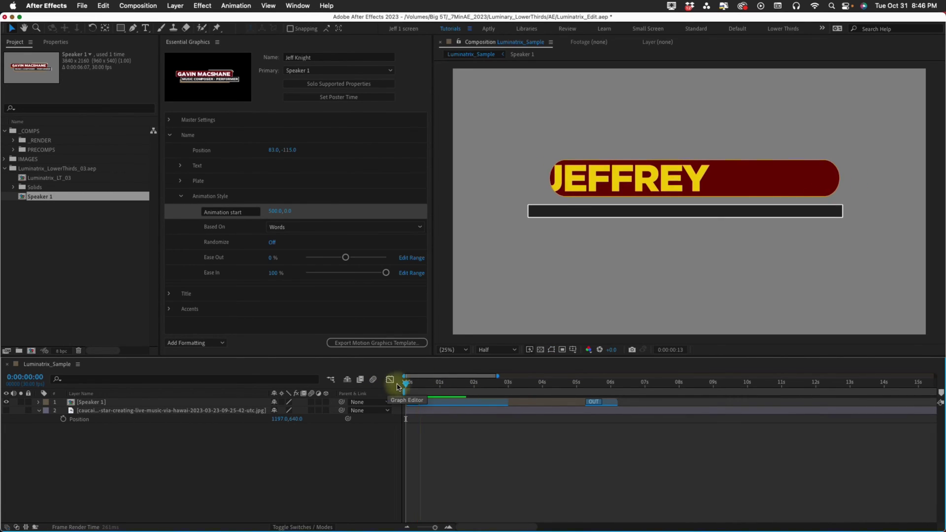
key(space)
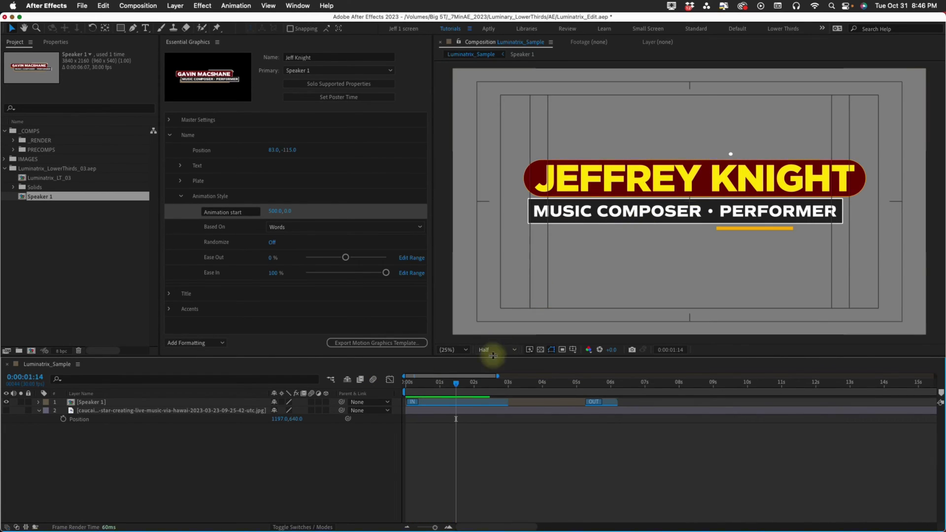
drag(397, 392, 523, 399)
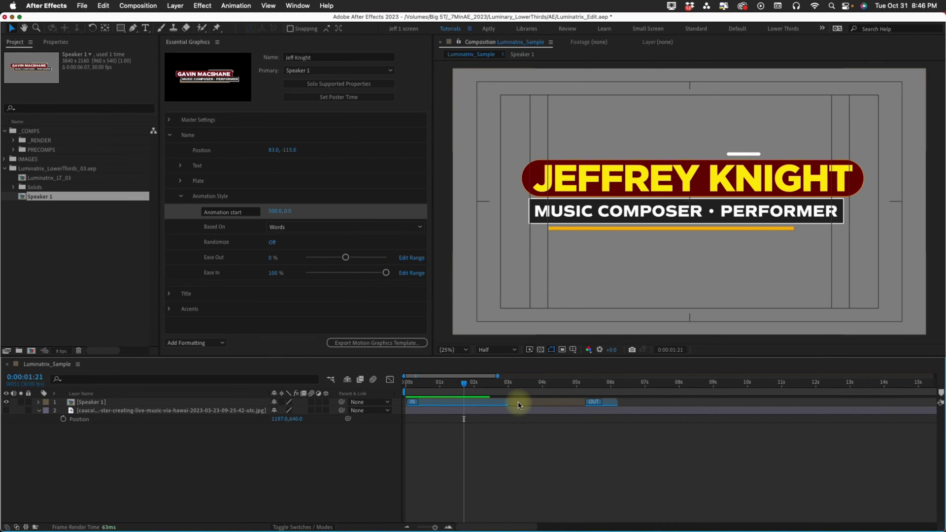
In the Speaker 1 precomp, move the SPEED IN marker and Name layer later, preview, then return to Luminatrix_Sample.
double_click(493, 402)
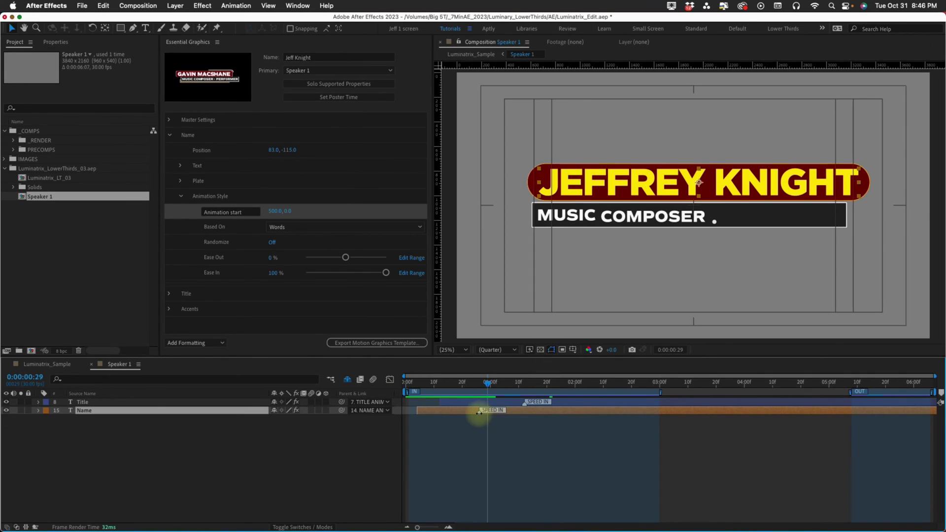
drag(479, 412, 533, 411)
click(407, 382)
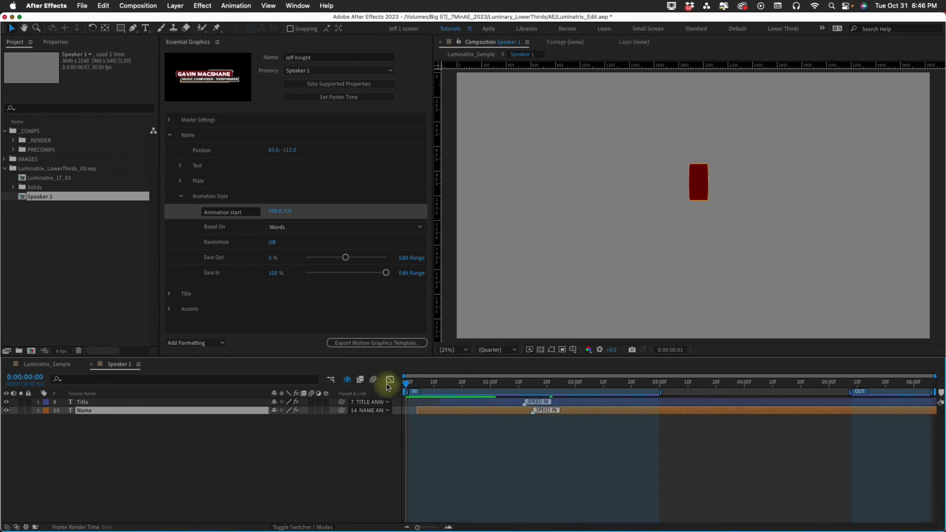
key(space)
key(space)
click(407, 383)
key(space)
key(space)
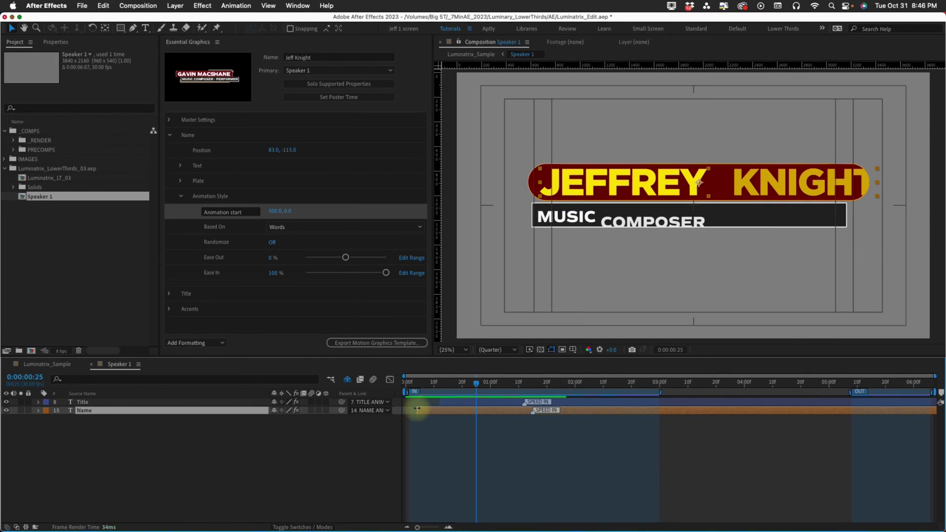
drag(417, 410, 444, 410)
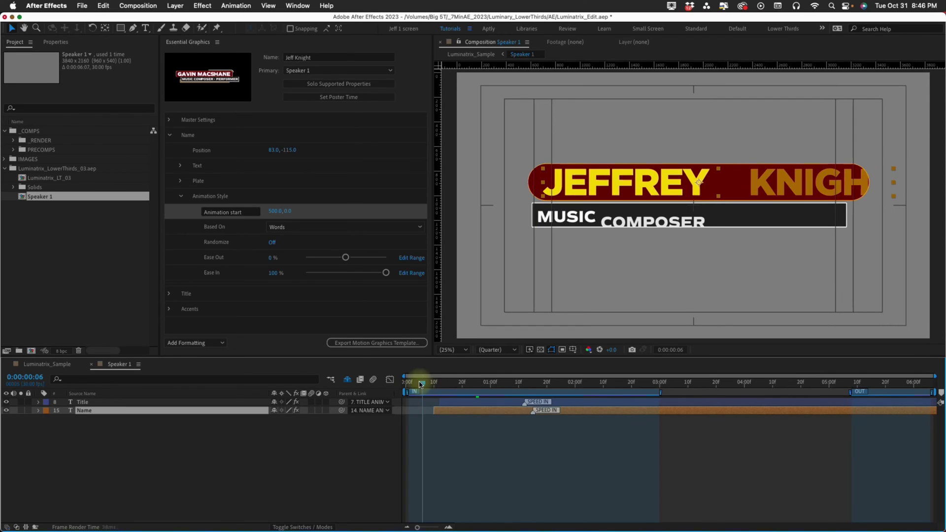
click(407, 382)
key(space)
key(shift+comma)
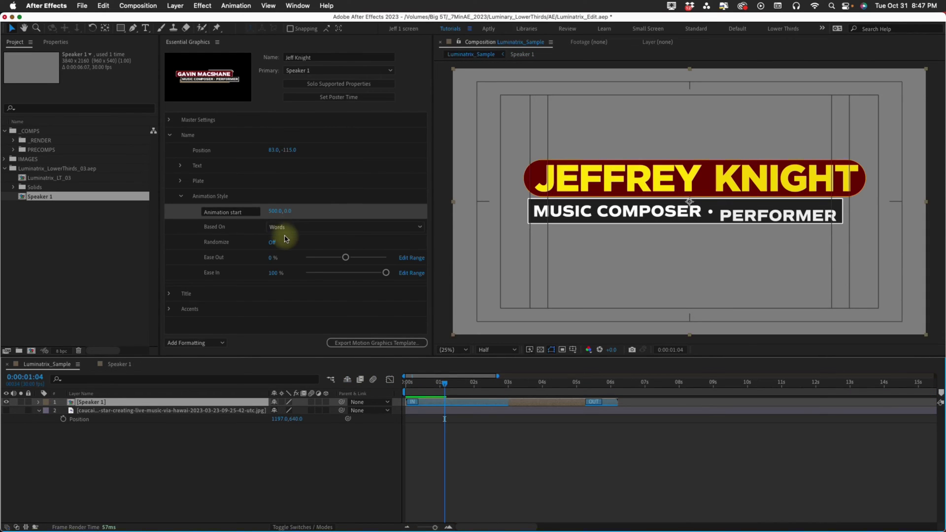
Base the name animation on Characters and preview it from the start.
click(285, 228)
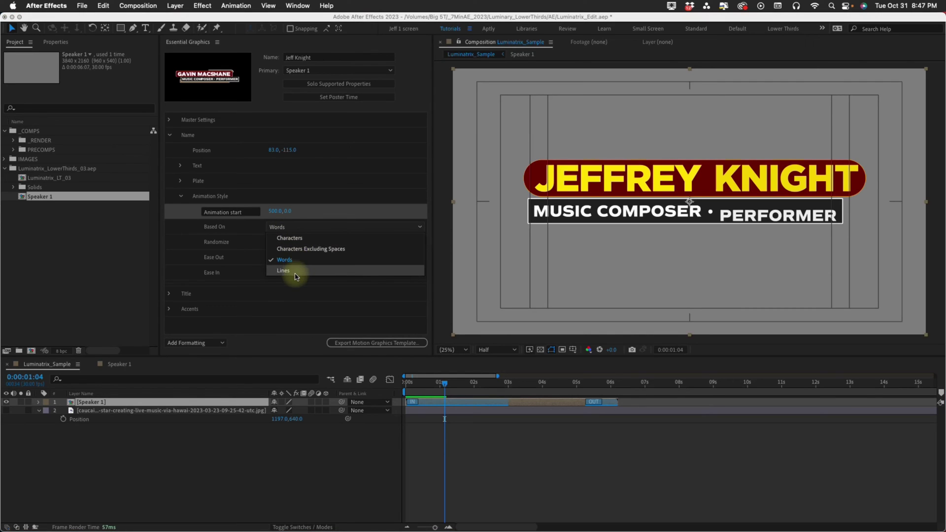
click(290, 238)
click(407, 383)
key(space)
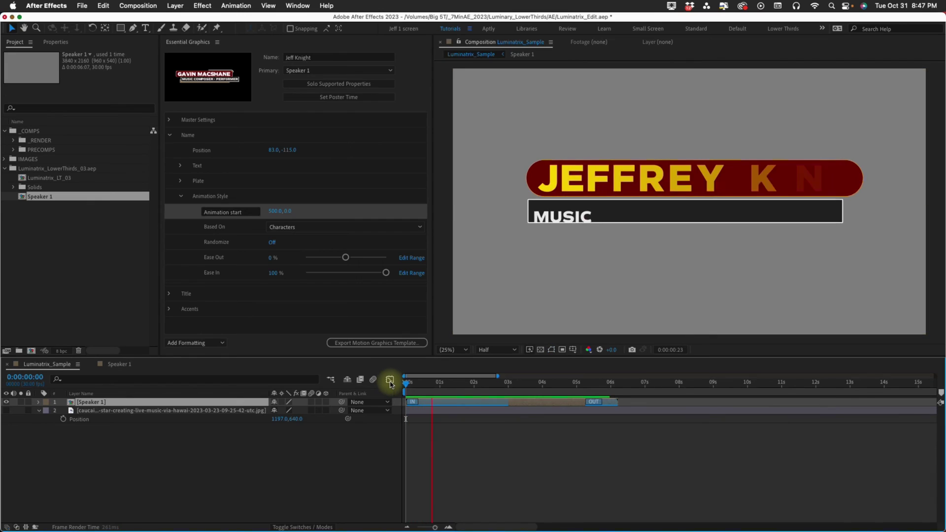
Set the animation start offset to 0, -650 and preview the new entrance.
click(275, 211)
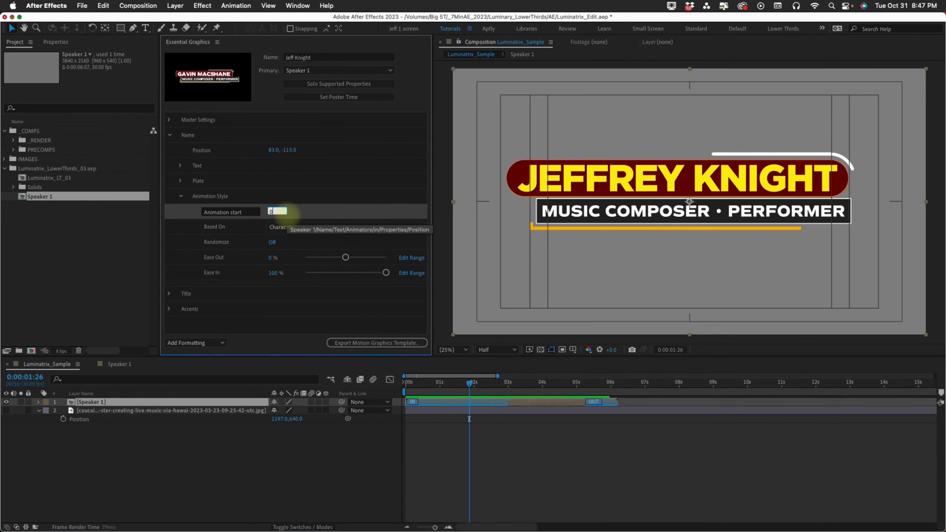
text(0)
key(Return)
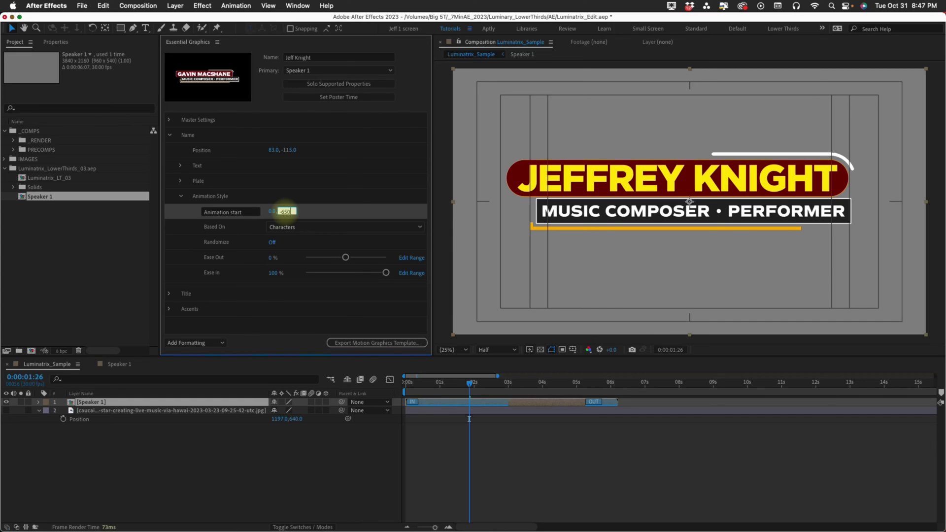
click(286, 211)
text(-650)
key(Return)
key(space)
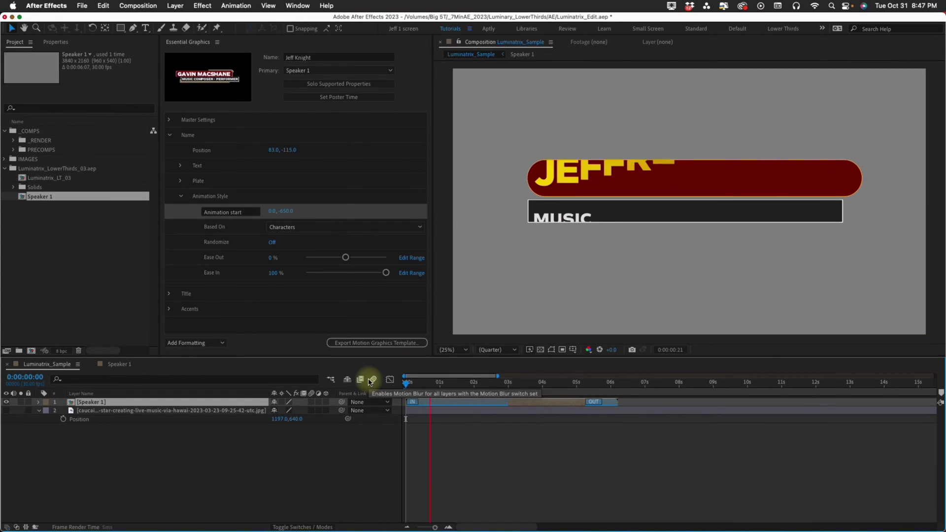
click(441, 383)
Turn Randomize on and preview the randomized character entrance.
click(272, 242)
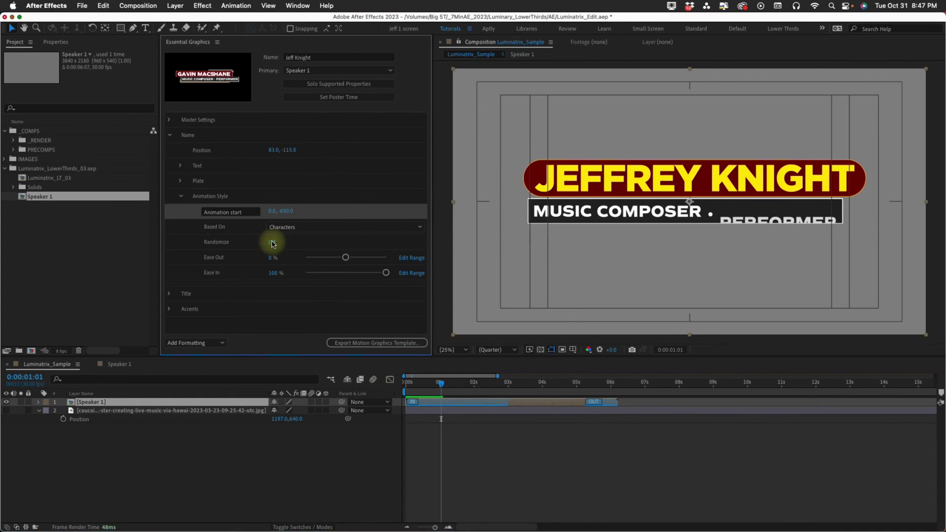
key(space)
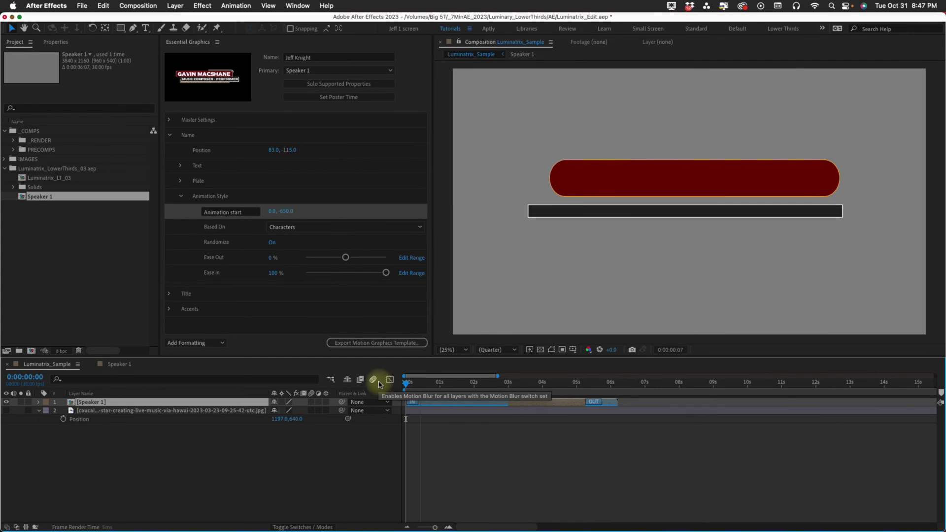
drag(408, 383, 456, 381)
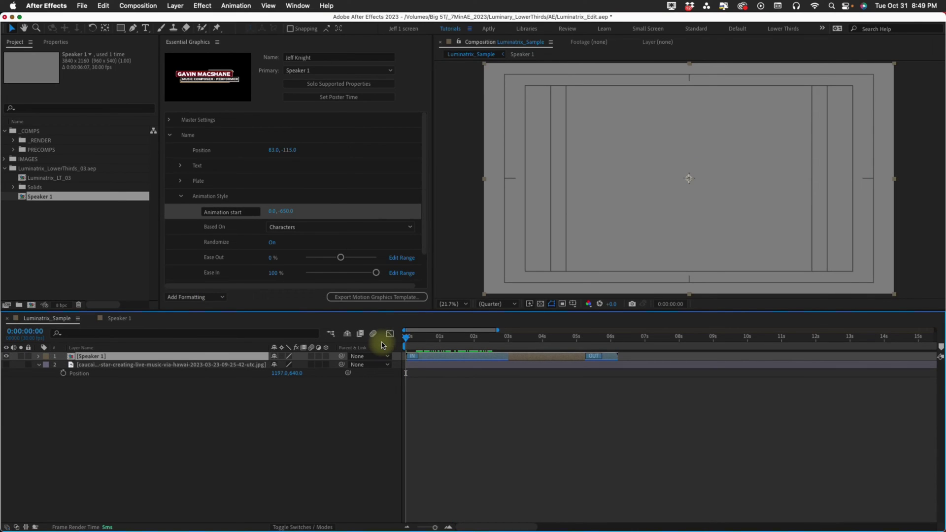
key(space)
Set Ease In to 0 % and Ease Out to 54 %, then preview.
click(274, 273)
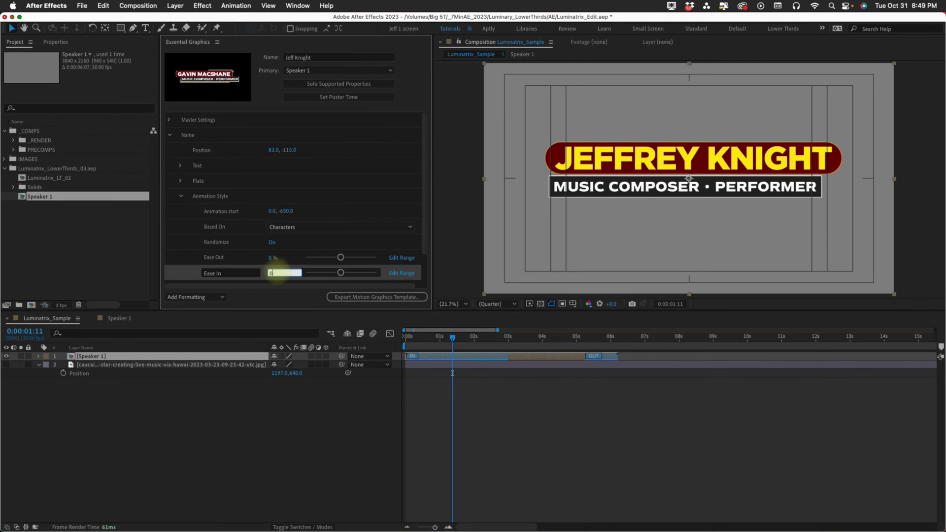
text(0)
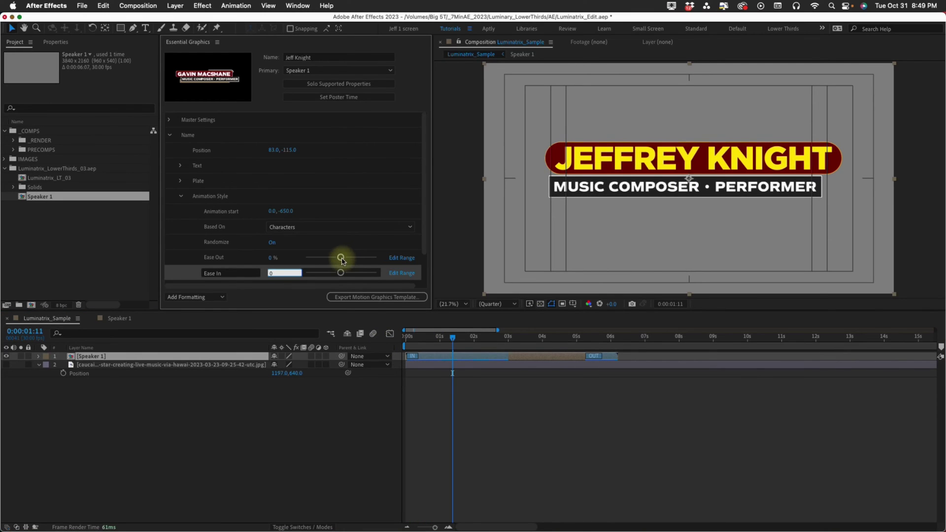
drag(343, 259, 360, 258)
drag(421, 336, 374, 338)
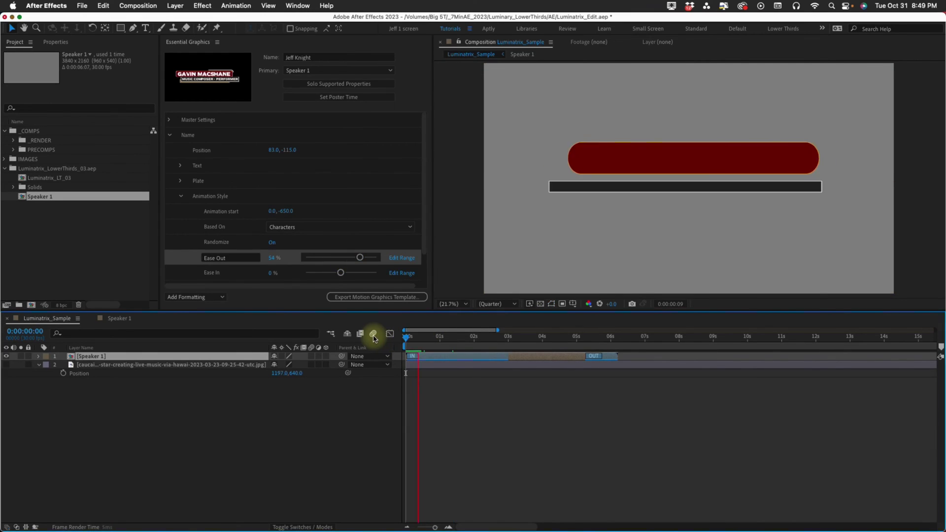
key(space)
key(space)
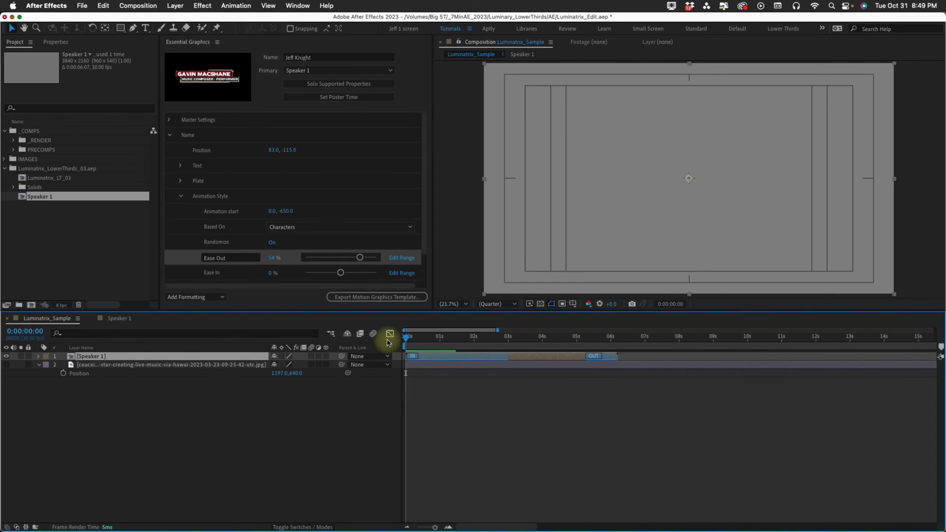
key(space)
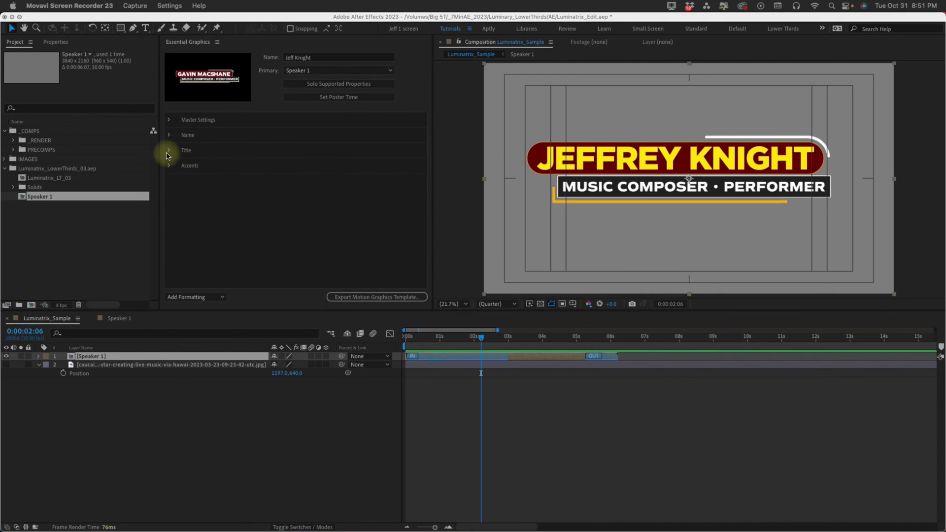
Turn off all caps on the Music Composer • Performer subtitle and tighten its tracking to -7.
click(168, 156)
click(169, 150)
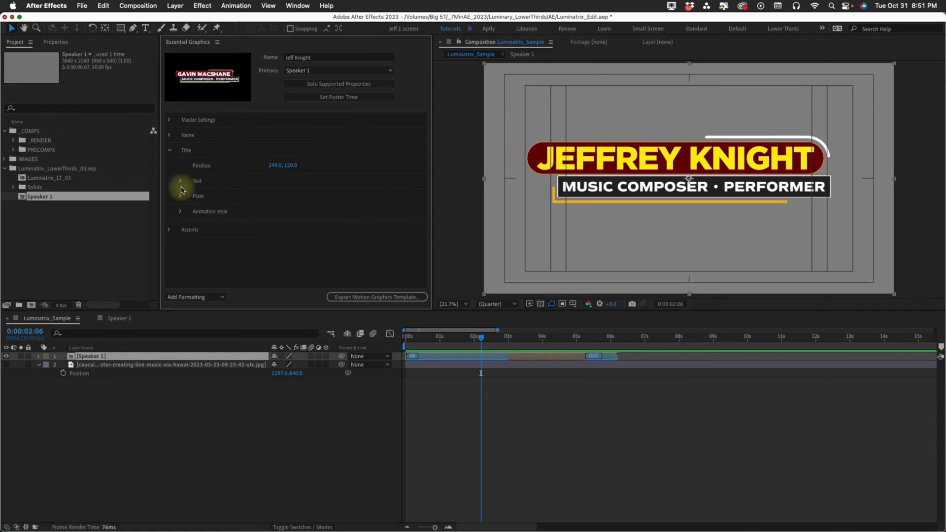
click(169, 135)
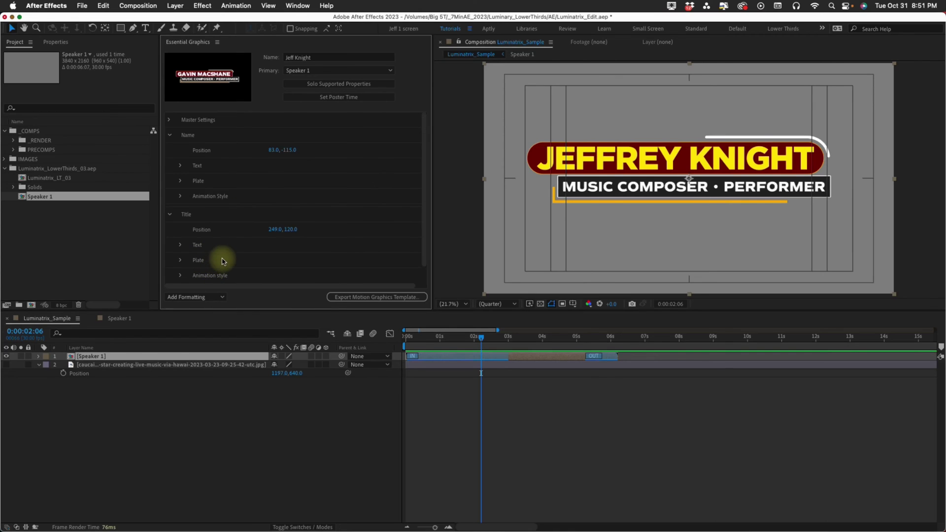
click(169, 134)
click(180, 183)
drag(423, 195, 422, 232)
click(317, 207)
click(300, 179)
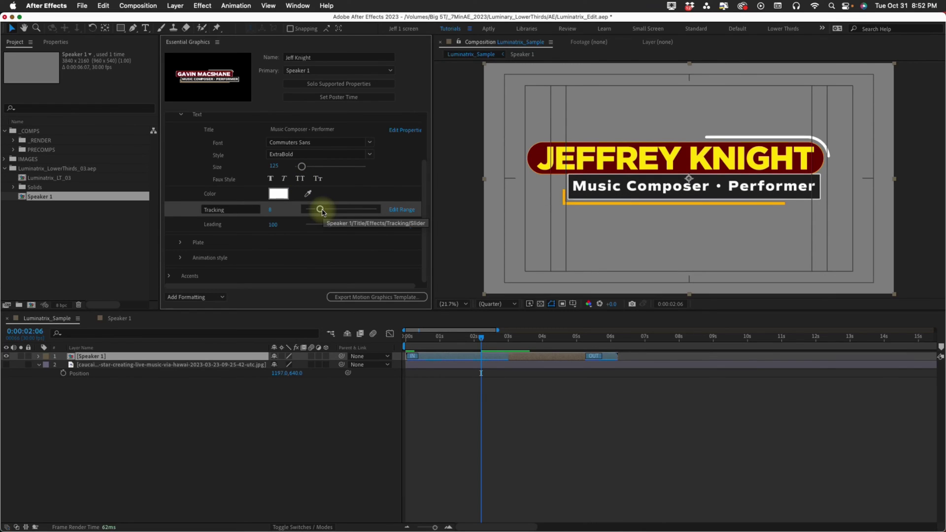
drag(320, 209, 310, 208)
Set the subtitle text size to 175.
click(273, 166)
text(175)
key(Return)
drag(422, 170, 422, 148)
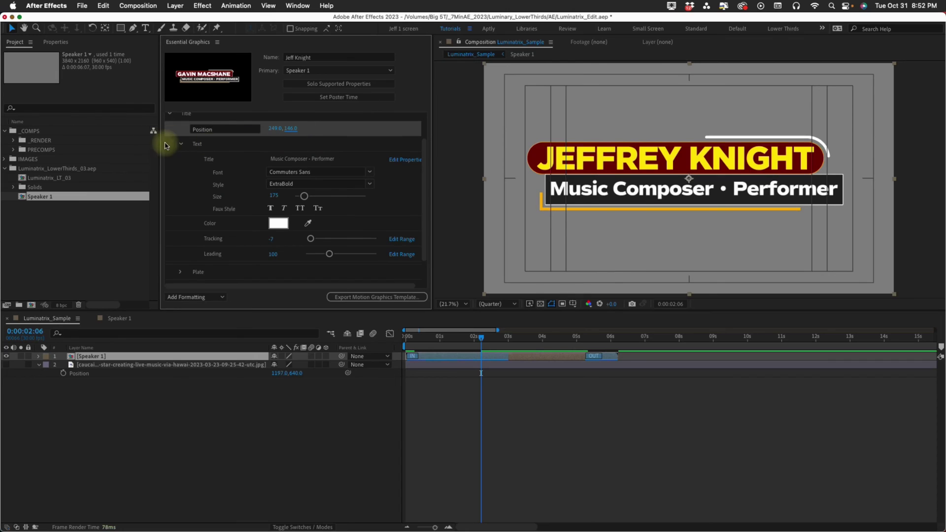
click(180, 143)
Round the title plate's corners into a pill shape, roundness 137.
click(180, 196)
drag(424, 184, 424, 253)
mouse_move(310, 219)
mouse_down()
mouse_move(320, 220)
mouse_move(312, 205)
mouse_move(325, 220)
mouse_up()
click(310, 205)
click(180, 128)
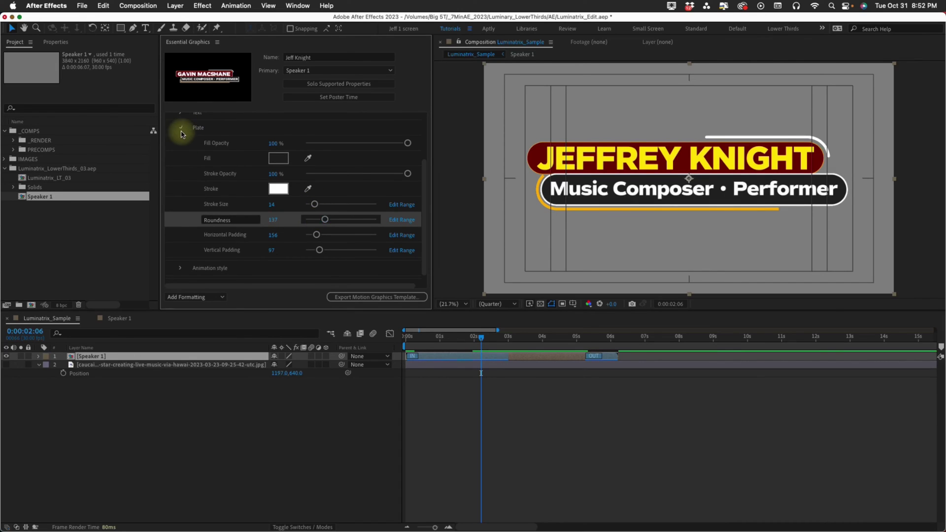
click(182, 212)
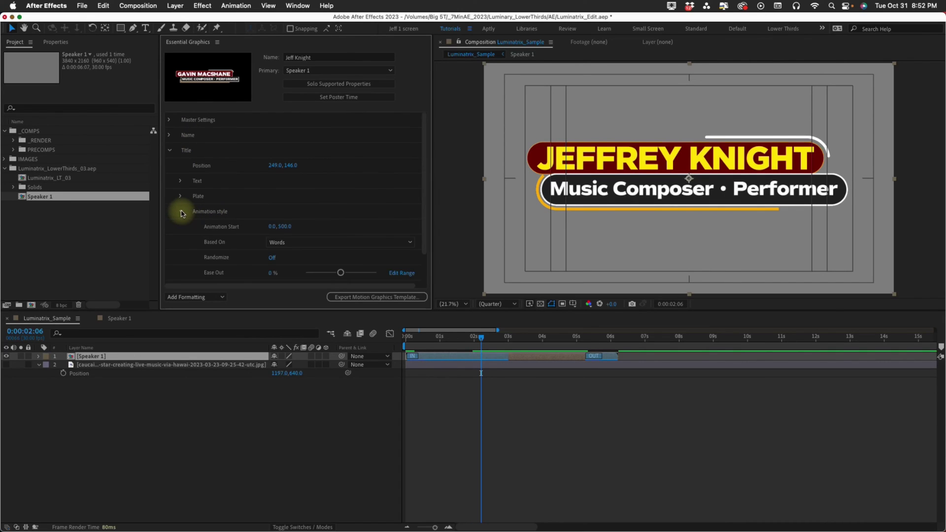
click(169, 151)
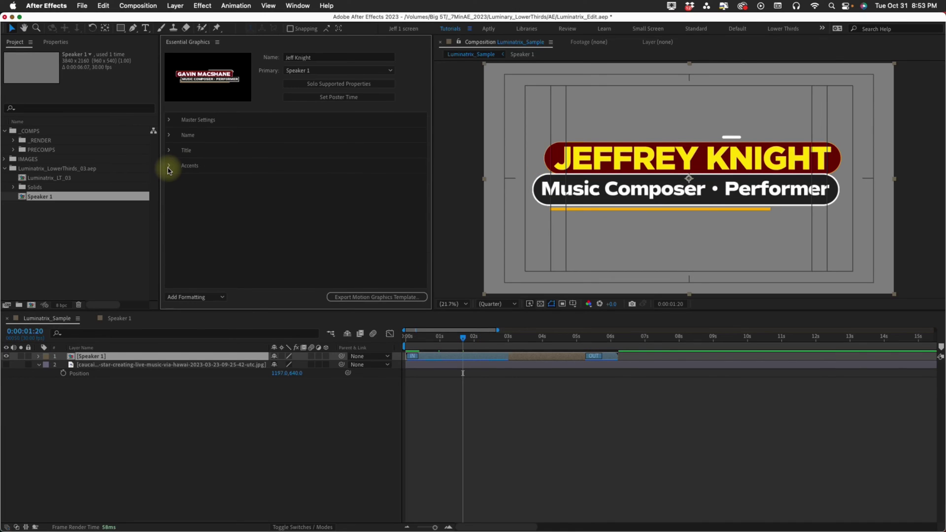
Toggle the name accent off and back on, and reveal its detailed settings.
click(169, 166)
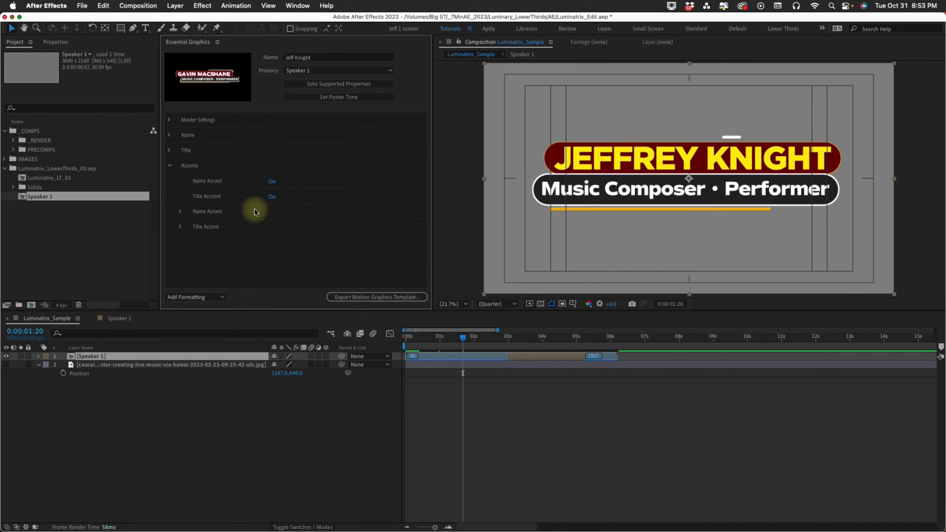
click(272, 181)
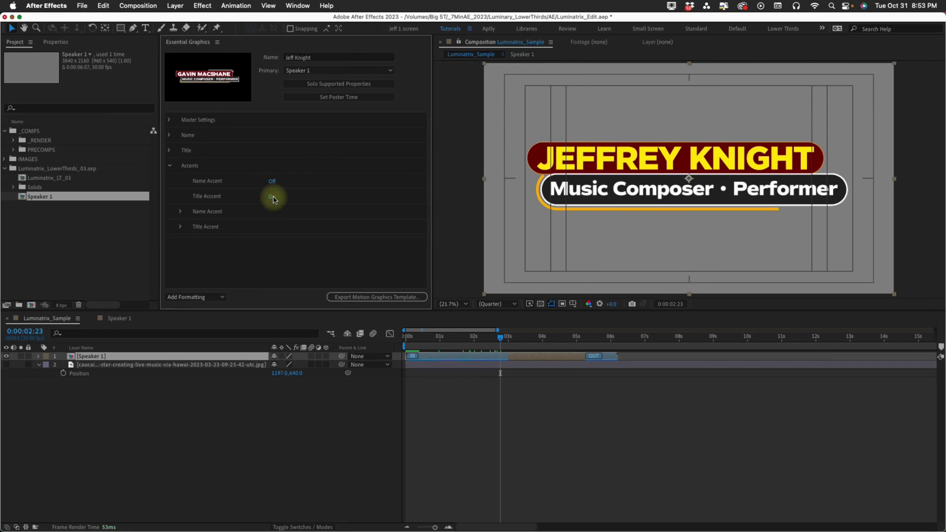
click(271, 181)
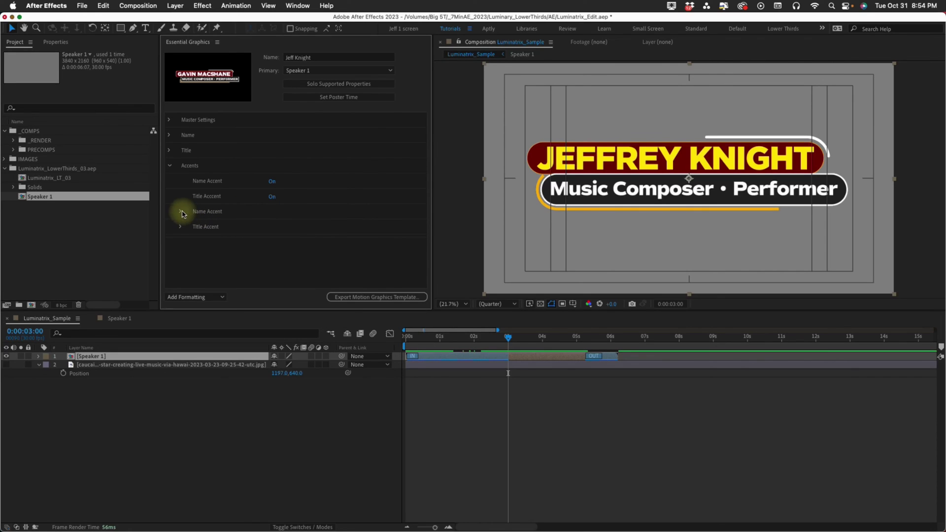
click(180, 212)
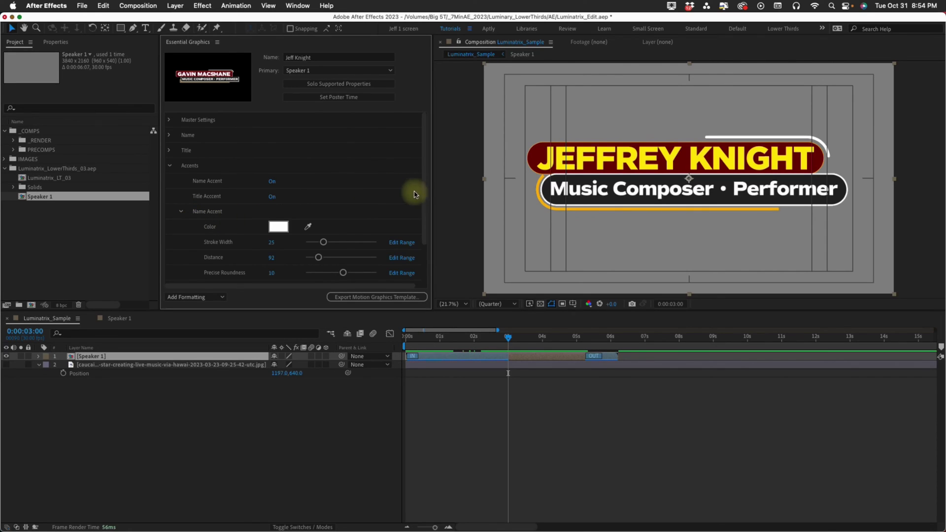
drag(419, 190, 423, 234)
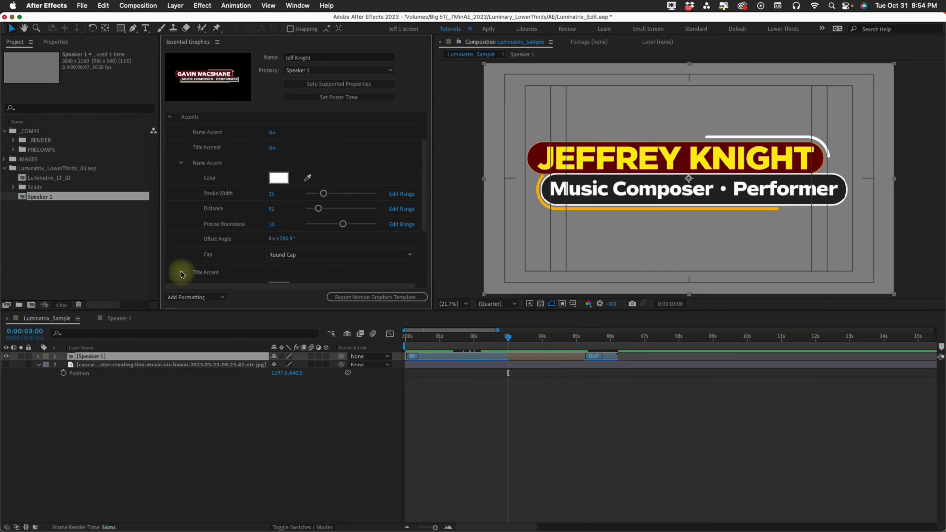
click(182, 274)
scroll(250, 238, down, 5)
scroll(207, 238, up, 3)
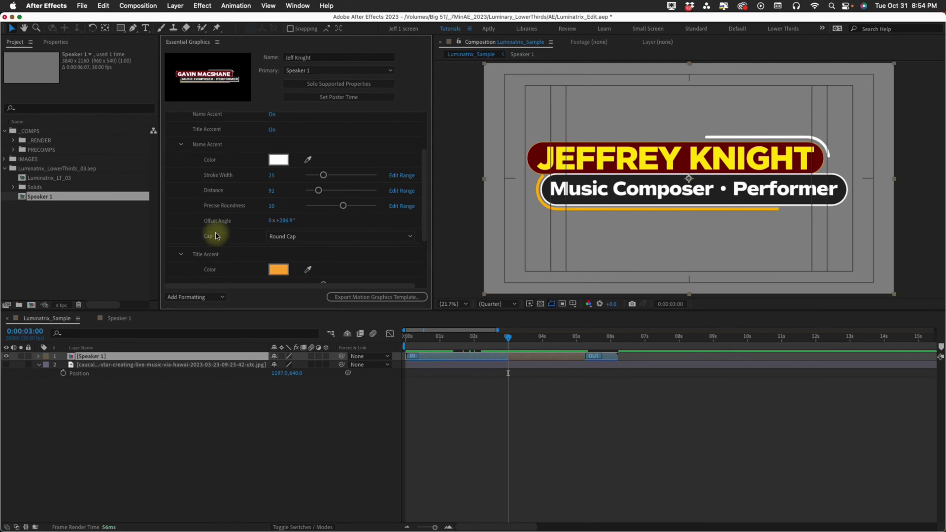
click(181, 254)
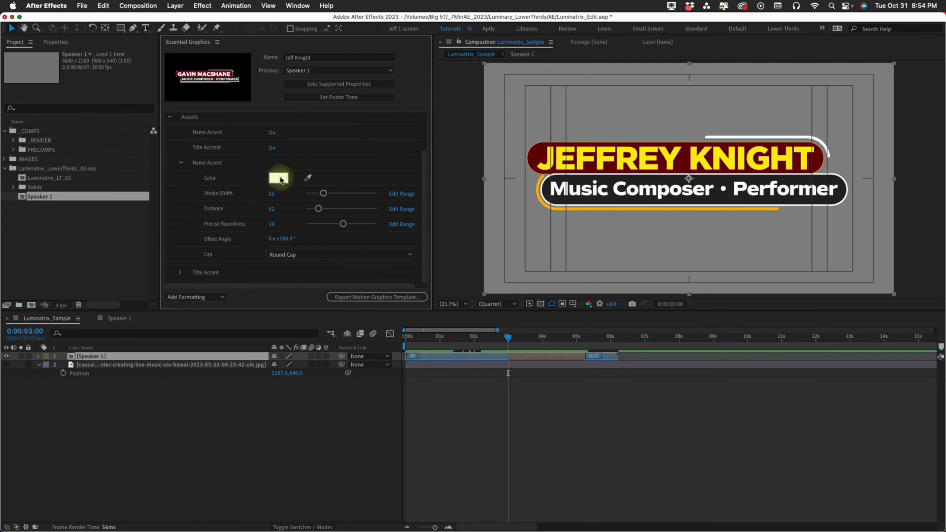
Try a dark red colour on the name accent and adjust its stroke width to 13.
click(279, 179)
click(266, 139)
click(371, 141)
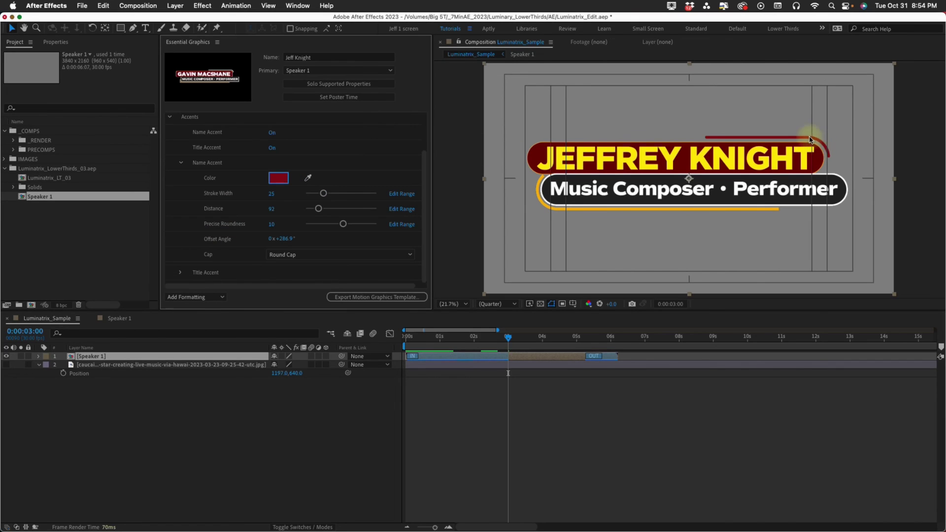
scroll(822, 153, up, 2)
mouse_move(323, 194)
mouse_down()
mouse_move(343, 195)
mouse_move(319, 196)
mouse_move(336, 212)
mouse_move(327, 214)
mouse_up()
Set the name accent back to white and move it to distance 69.
click(278, 178)
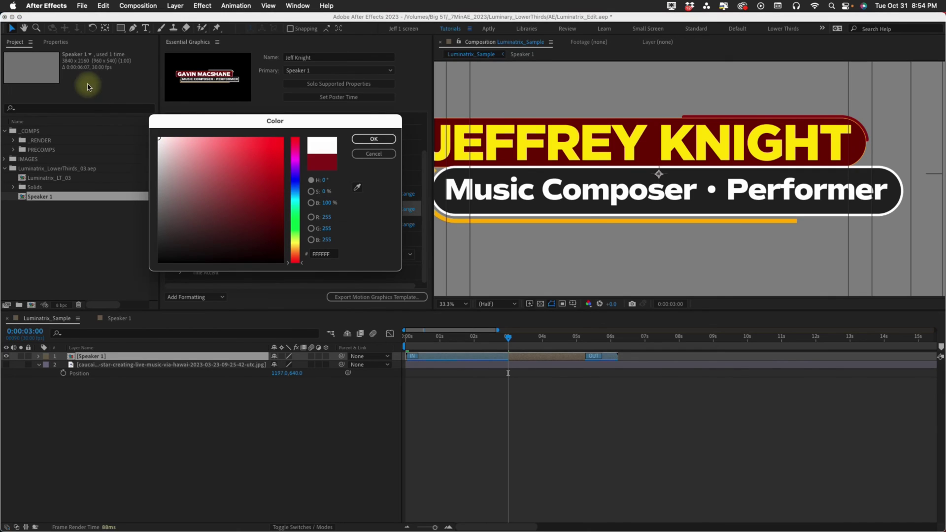
click(387, 137)
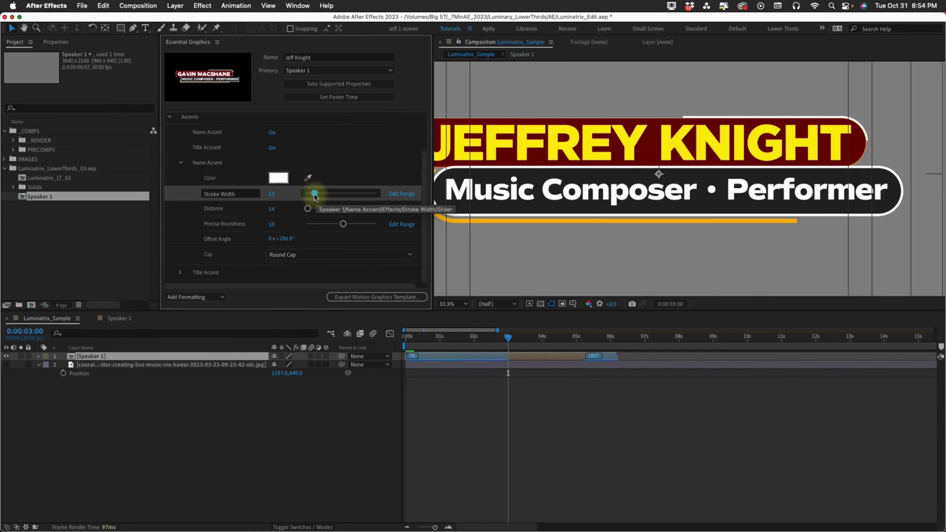
drag(308, 209, 312, 208)
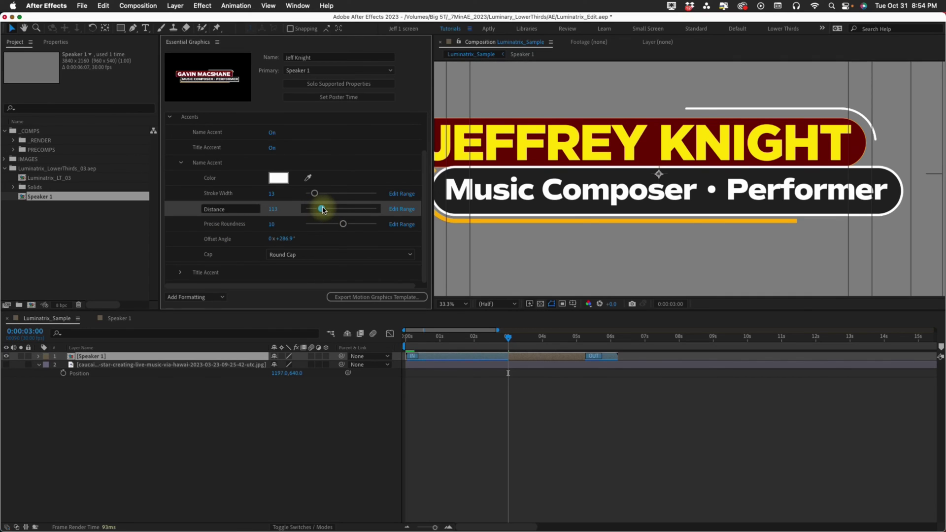
drag(316, 210, 318, 210)
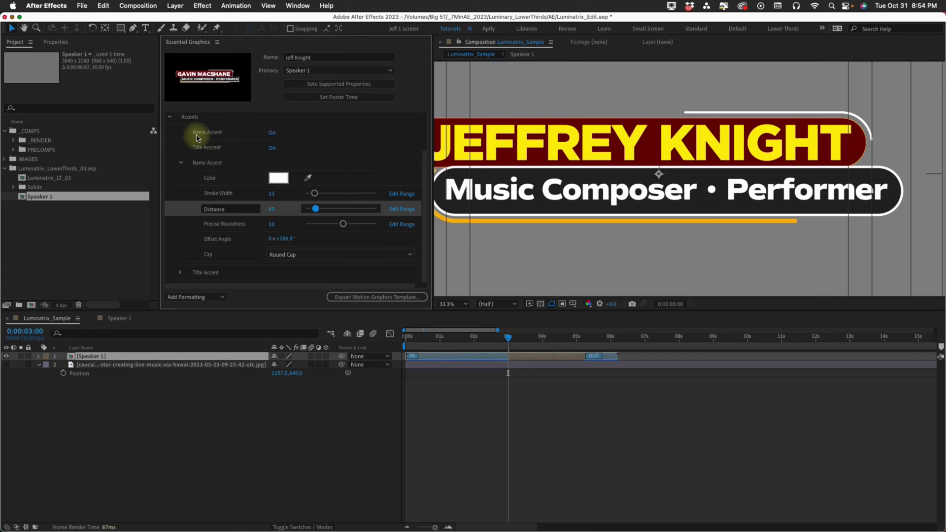
Set the name plate's corner roundness to 38.
scroll(186, 125, up, 2)
scroll(169, 132, up, 2)
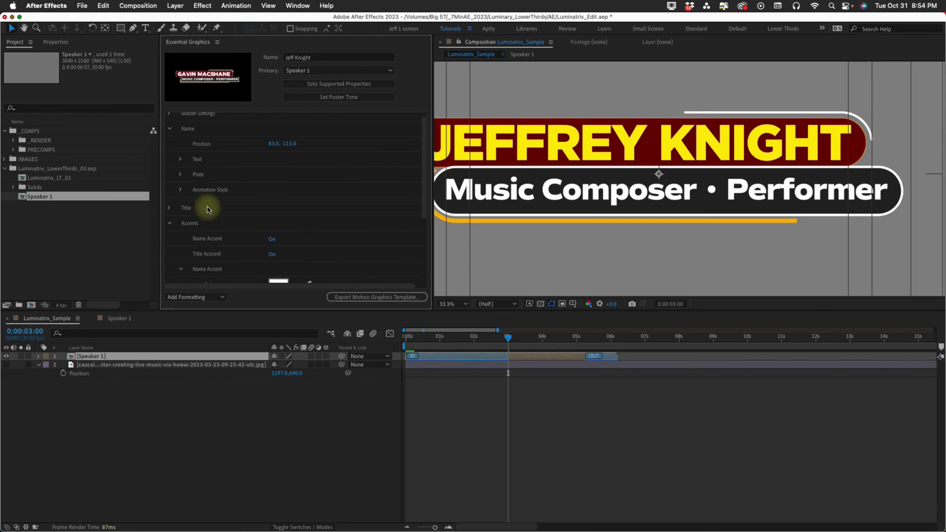
click(180, 174)
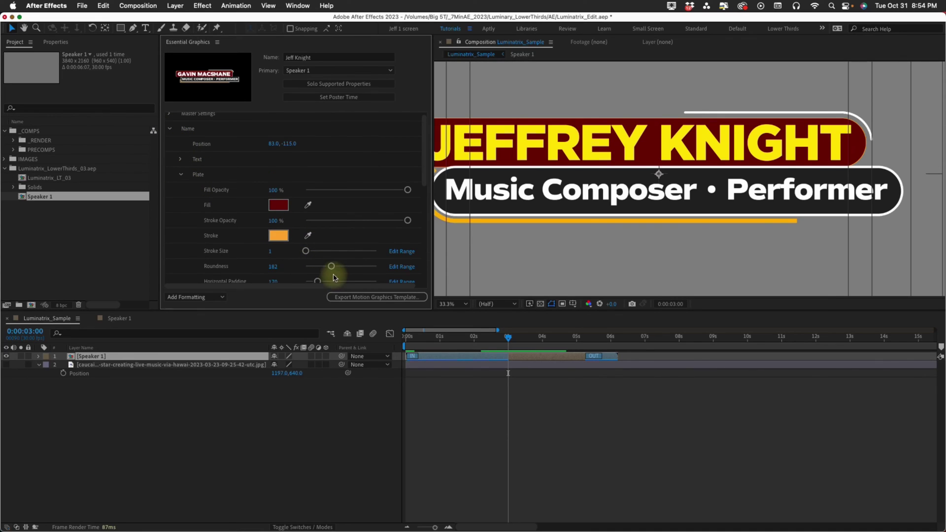
drag(331, 267, 320, 268)
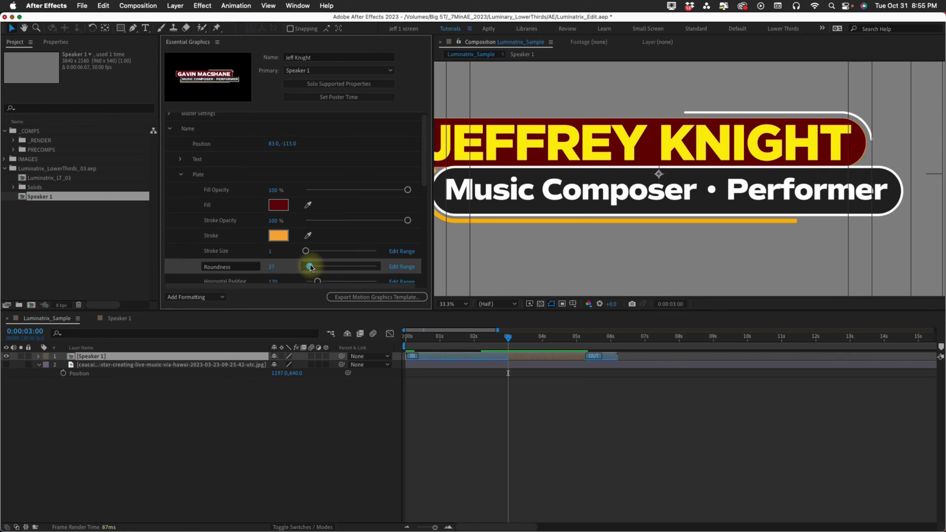
mouse_move(303, 265)
mouse_down()
mouse_move(324, 277)
mouse_move(312, 270)
mouse_up()
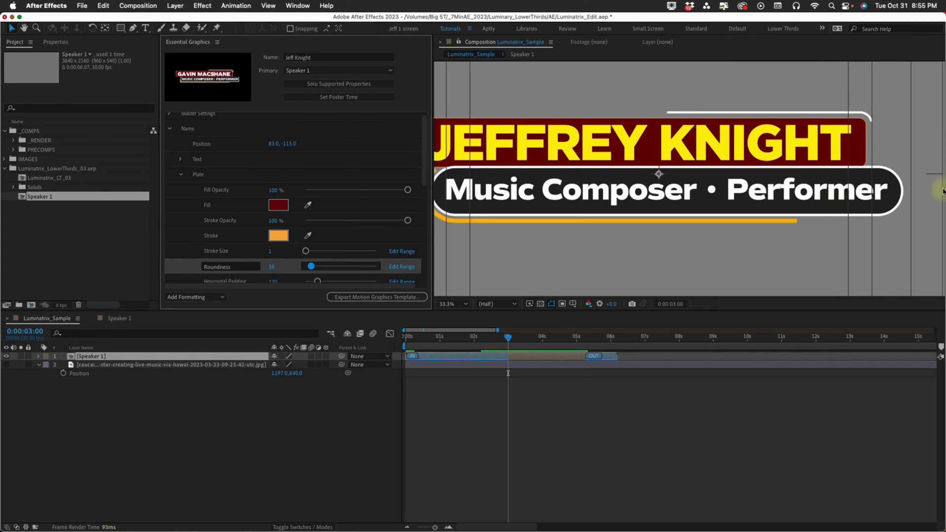
scroll(936, 158, up, 1)
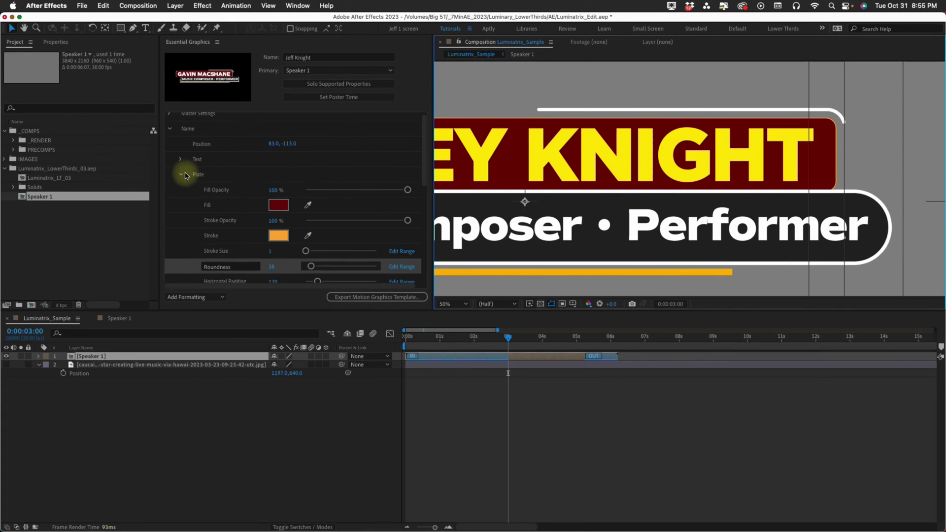
click(181, 174)
click(169, 130)
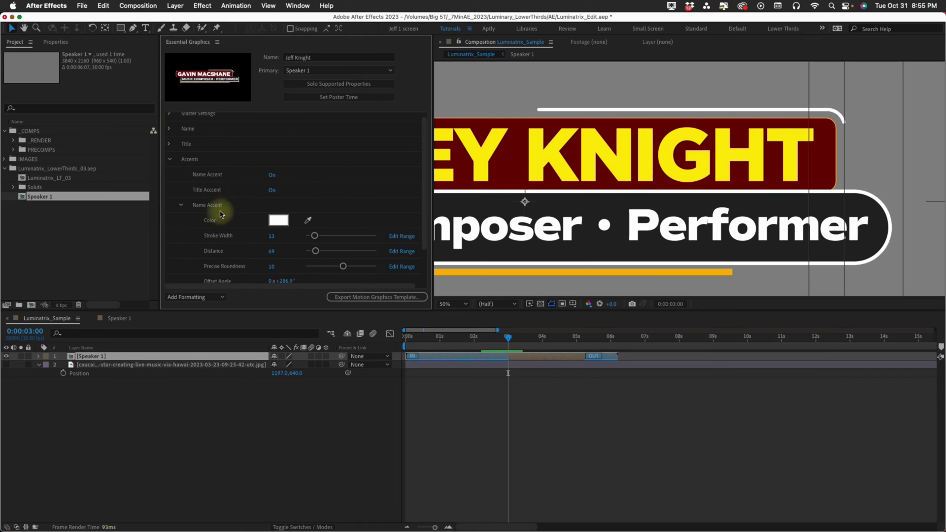
Experiment with the name accent's precise roundness and offset angle, typing 0 for roundness.
mouse_move(342, 266)
mouse_down()
mouse_move(364, 269)
mouse_move(324, 268)
mouse_move(340, 269)
mouse_move(332, 267)
mouse_up()
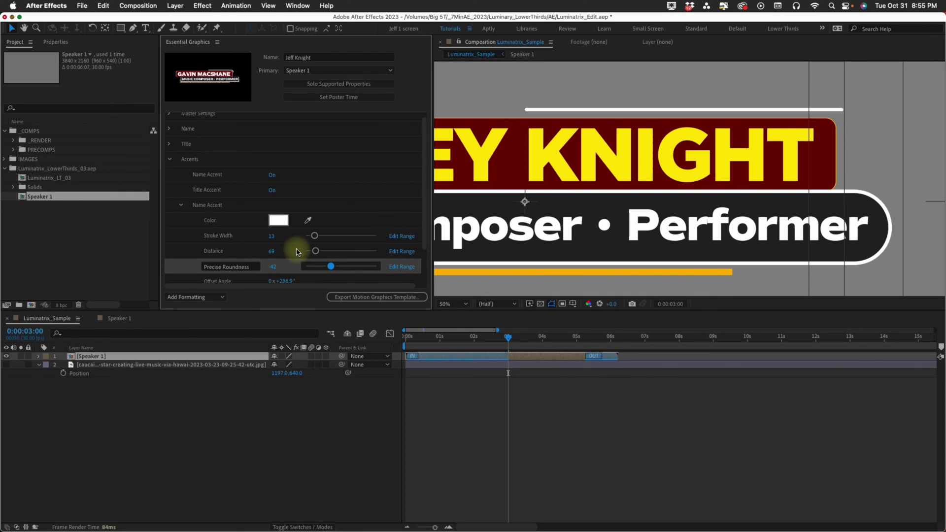
scroll(290, 207, down, 2)
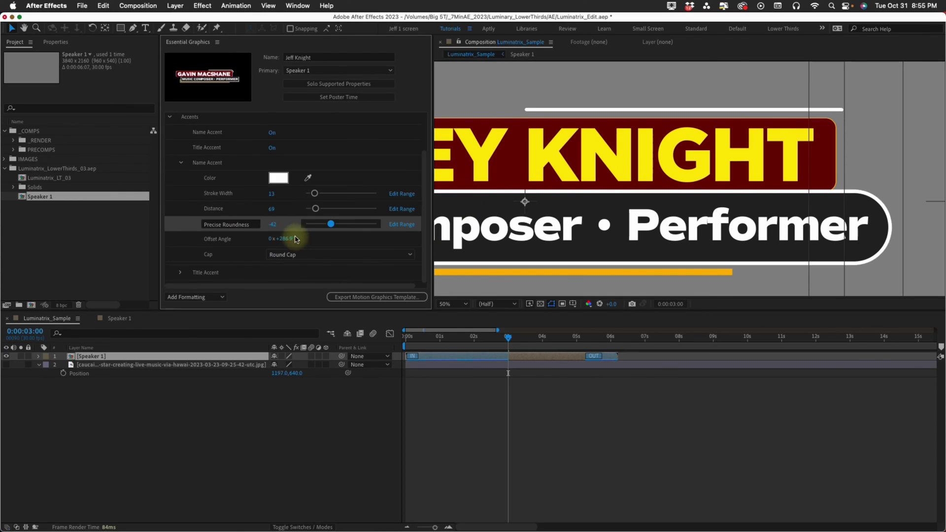
drag(289, 239, 296, 239)
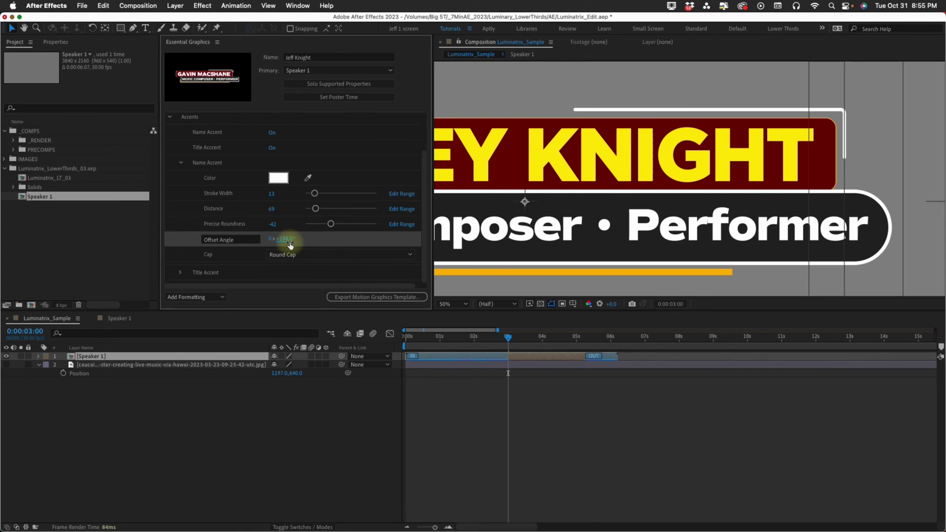
click(271, 224)
text(0)
key(Return)
drag(341, 225, 325, 222)
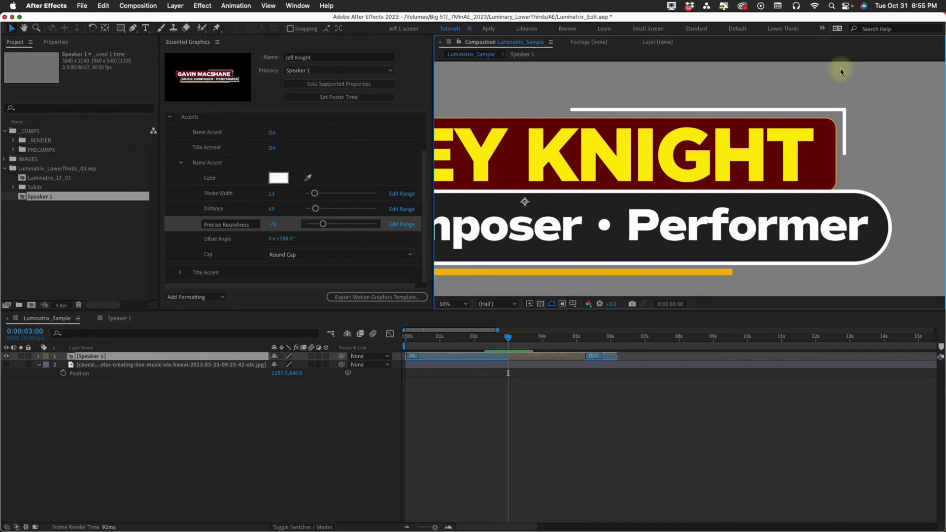
Set the name accent's precise roundness back to 0 and its offset angle to 289°.
click(273, 226)
text(0)
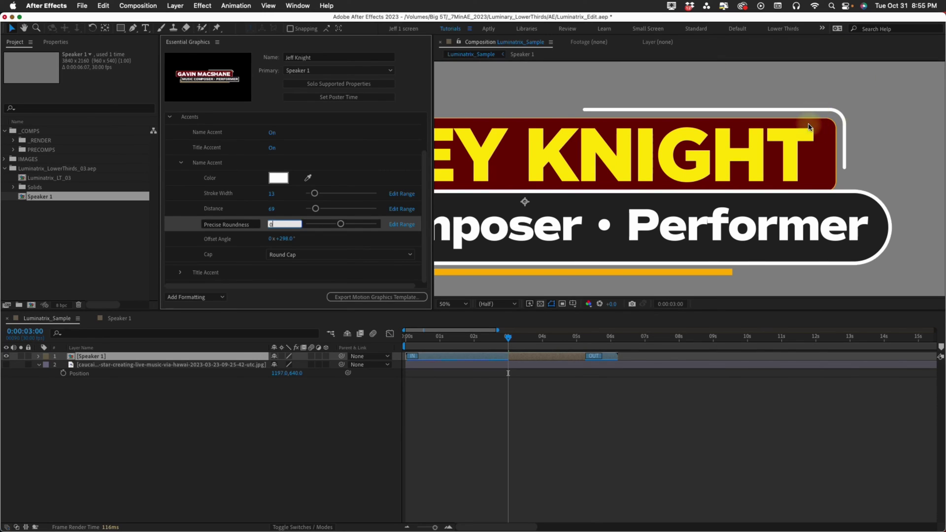
drag(274, 238, 300, 243)
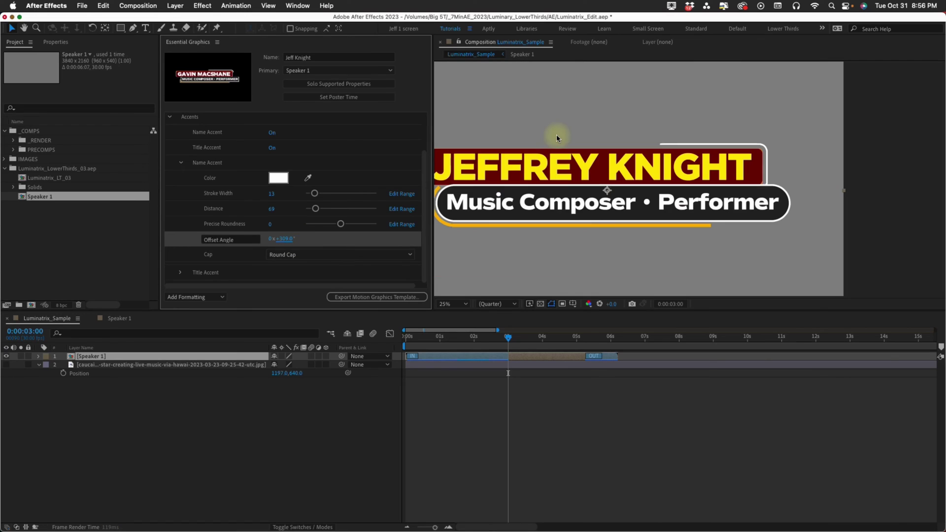
scroll(373, 282, up, 1)
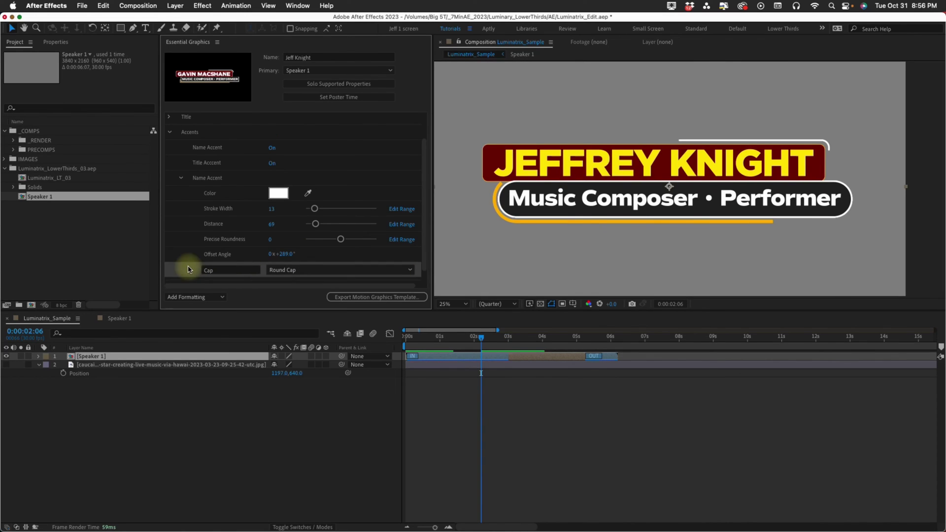
scroll(780, 192, up, 4)
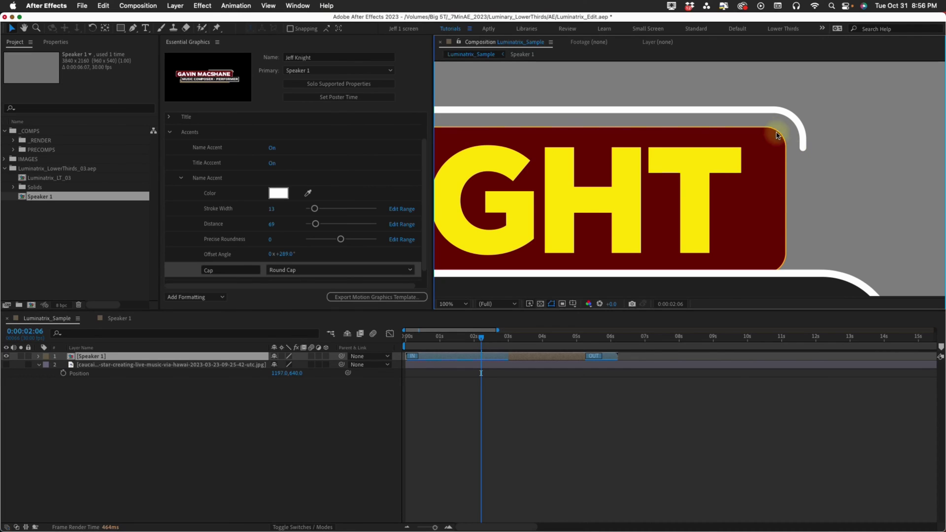
Square off the name plate's corners by lowering its roundness.
scroll(176, 127, up, 2)
click(169, 134)
click(180, 181)
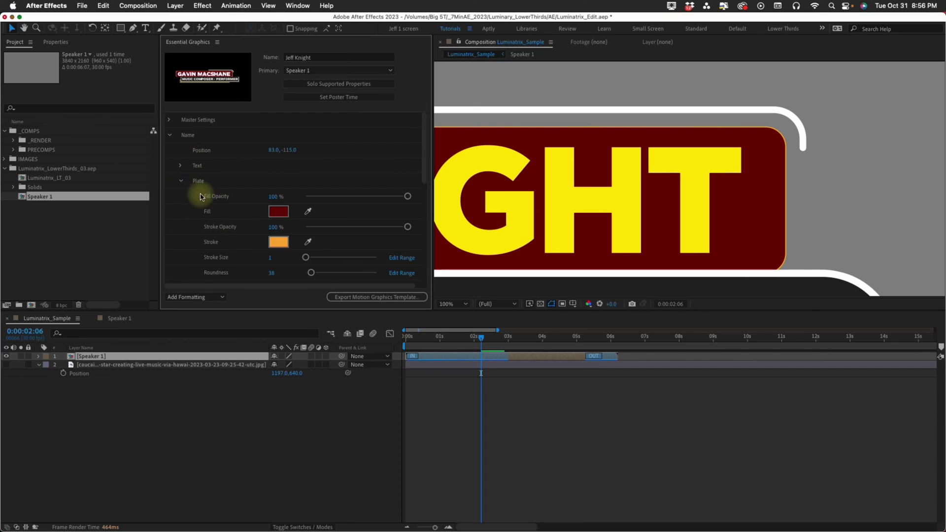
drag(310, 272, 289, 274)
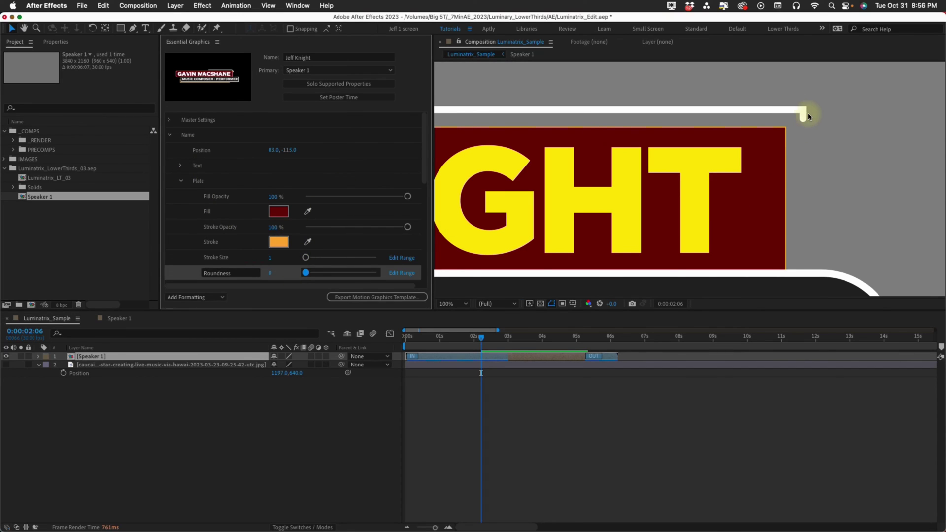
click(181, 181)
click(169, 134)
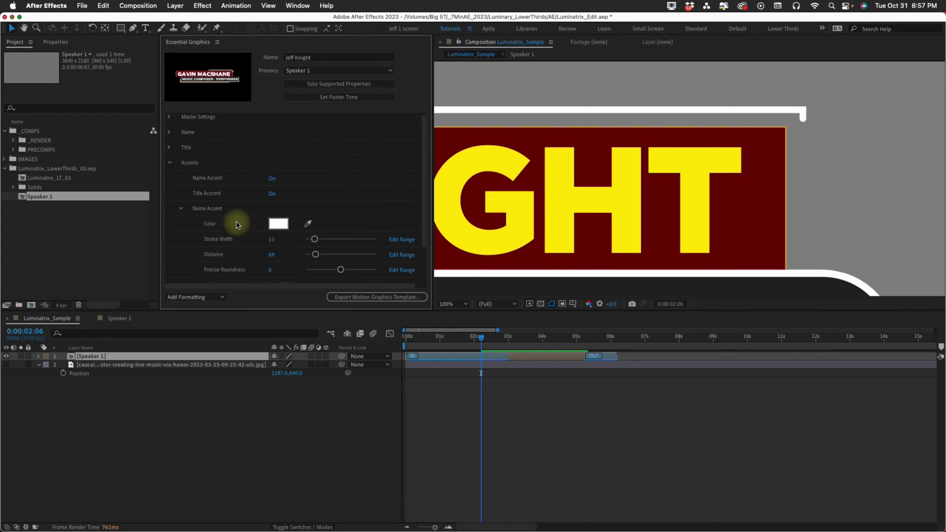
Set the name accent's stroke cap to Butt Cap.
scroll(249, 236, down, 3)
click(291, 256)
click(298, 269)
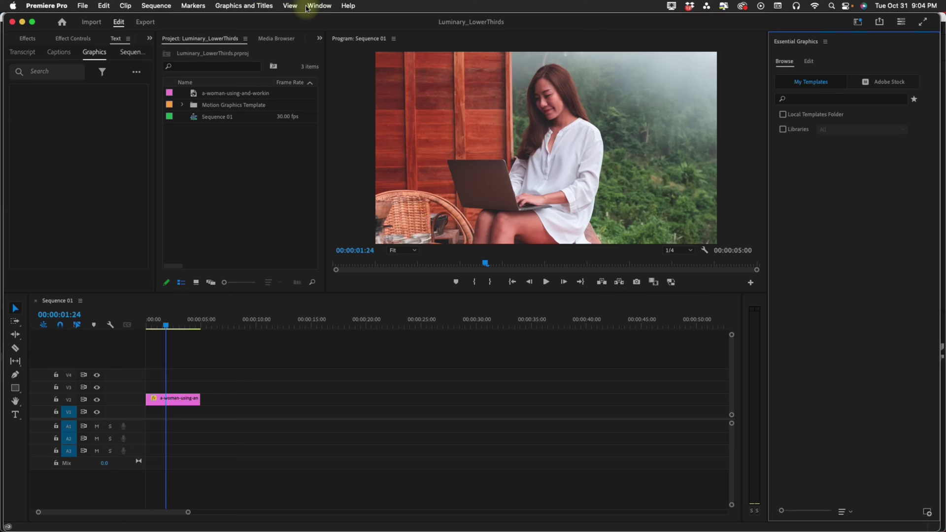
Bring up Premiere Pro's Window menu to show the Essential Graphics panel.
click(318, 6)
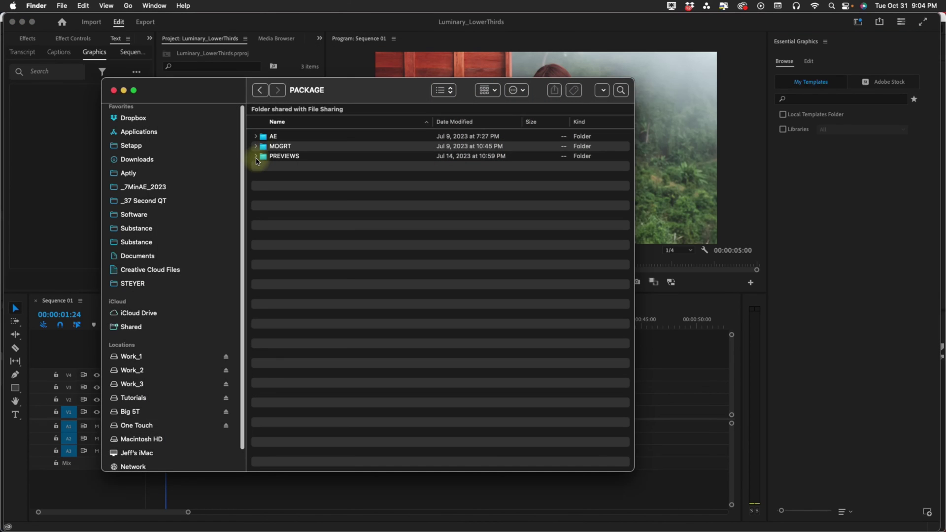
Expand MOGRT > Luminatrix_Lite and select Luminatrix_Lite_01 through Luminatrix_Lite_05.mogrt.
click(255, 146)
click(263, 156)
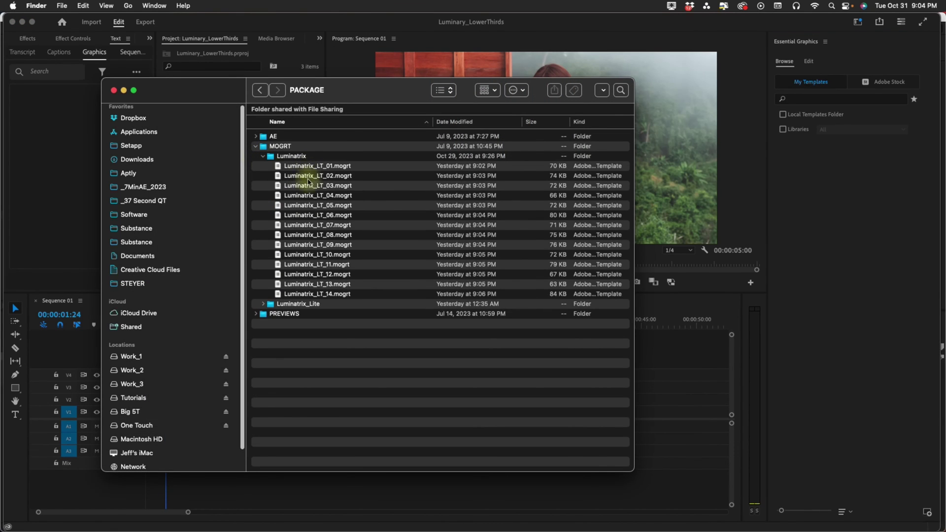
click(263, 156)
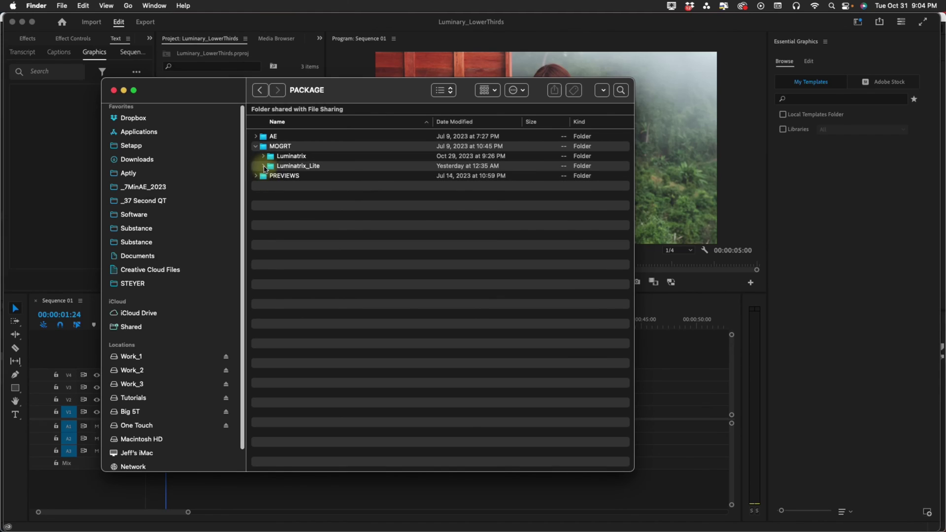
click(264, 166)
key(Down)
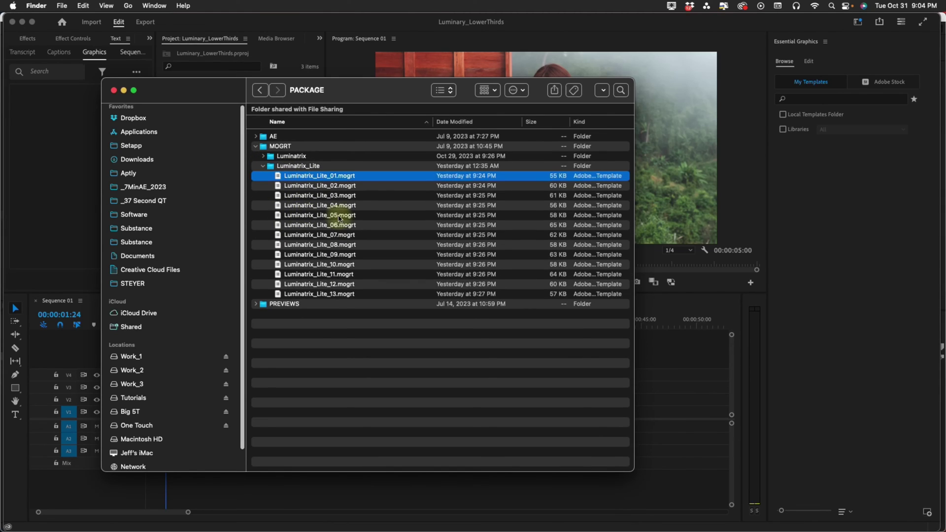
shift+click(339, 216)
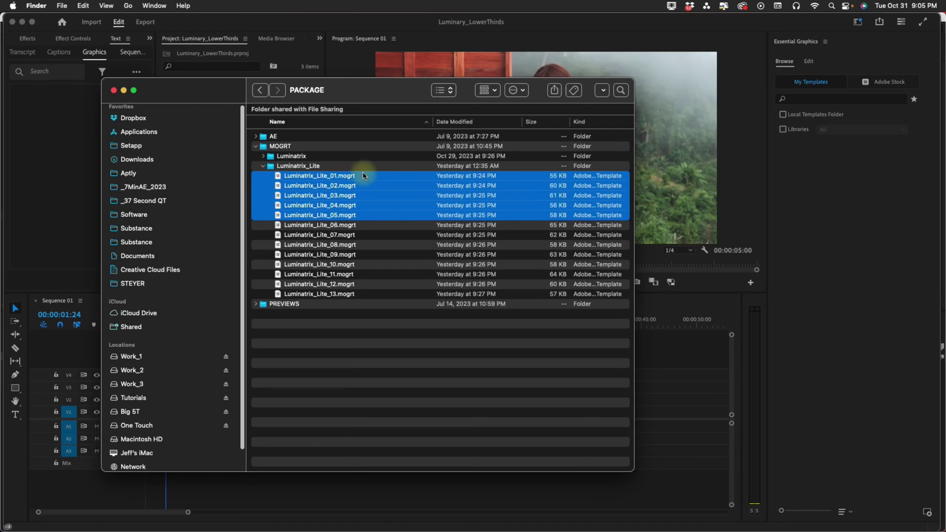
Add the five Lite templates to Essential Graphics and place Luminatrix_Lite_03 on V4.
drag(347, 176, 880, 237)
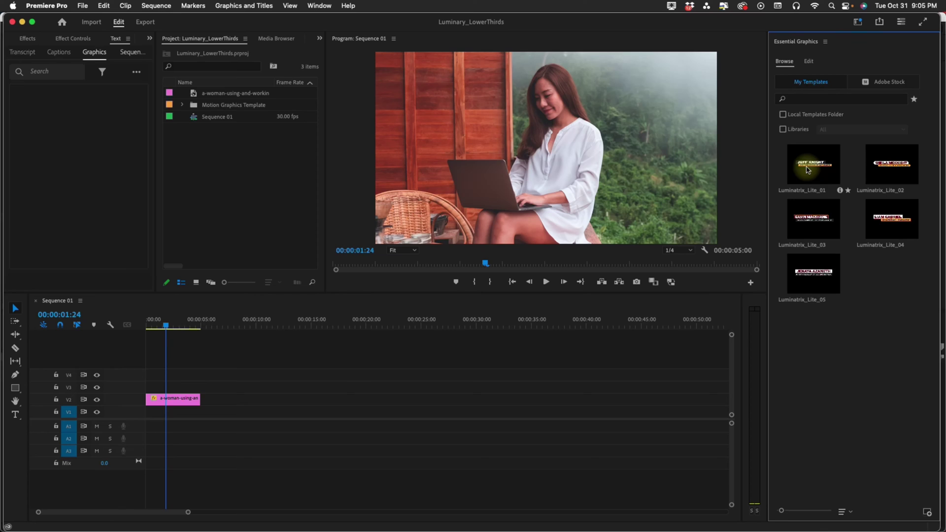
drag(813, 221, 168, 374)
click(180, 327)
Adjust the lower-third clip's length and extend the V2 photo clip longer.
drag(179, 329, 183, 328)
mouse_move(234, 375)
mouse_down()
mouse_move(275, 374)
mouse_move(232, 372)
mouse_up()
click(185, 375)
drag(200, 399, 265, 398)
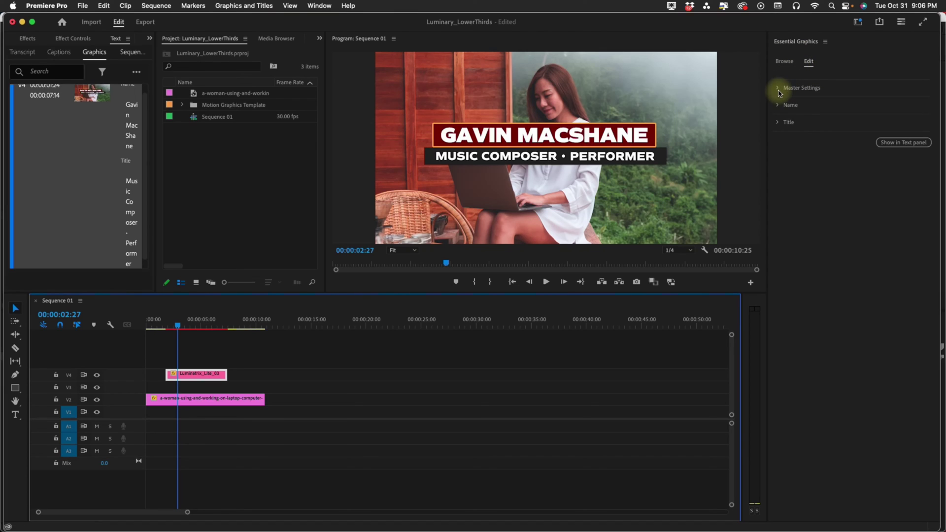
Set the lower third's master Scale to 77 and Position to 1364, 1802.
click(778, 88)
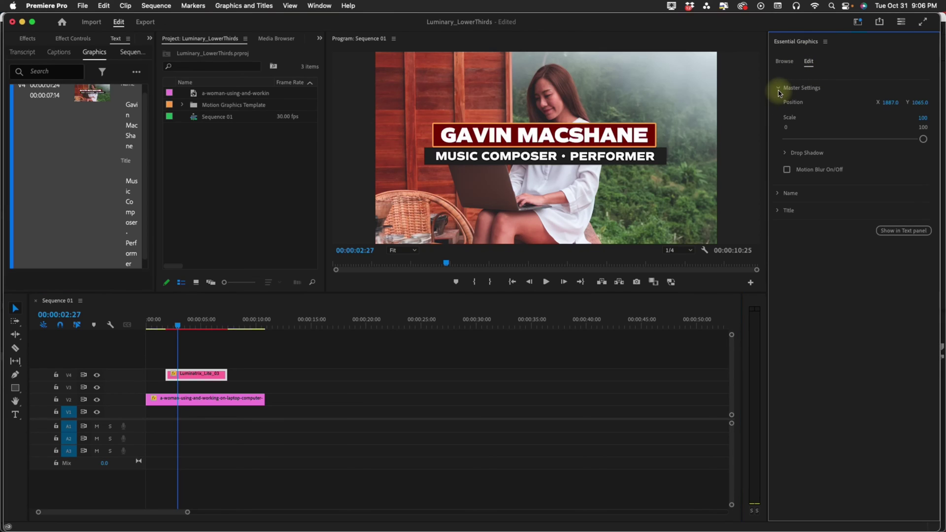
click(776, 194)
click(780, 263)
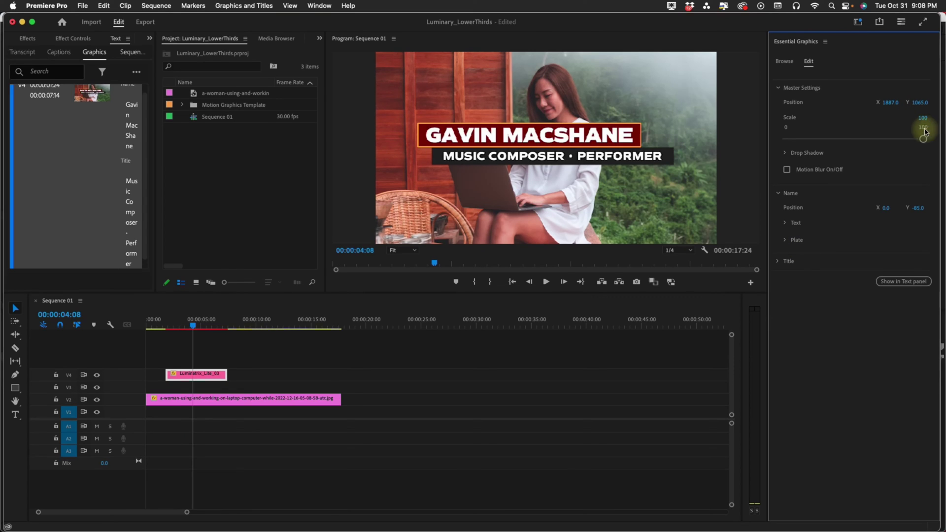
drag(924, 139, 893, 140)
mouse_move(917, 102)
mouse_down()
mouse_move(930, 115)
mouse_move(915, 94)
mouse_move(882, 103)
mouse_move(923, 102)
mouse_up()
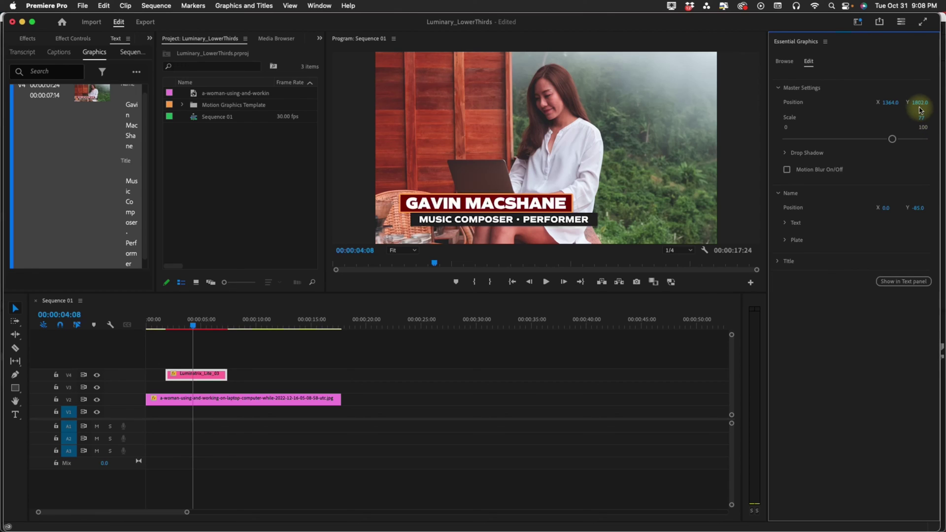
Adjust the drop shadow opacity and preview the animation with motion blur on.
click(785, 153)
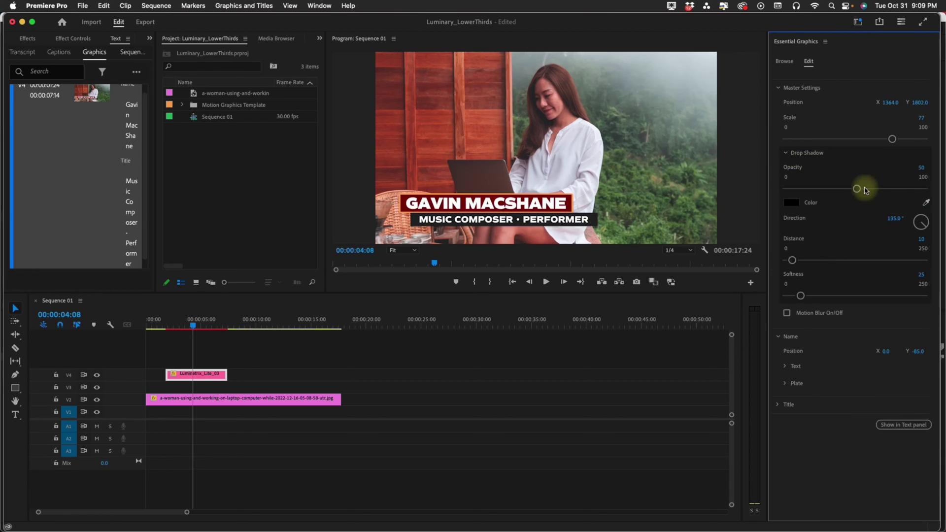
drag(862, 190, 870, 189)
mouse_move(157, 325)
mouse_down()
mouse_move(179, 323)
mouse_move(165, 323)
mouse_up()
click(787, 169)
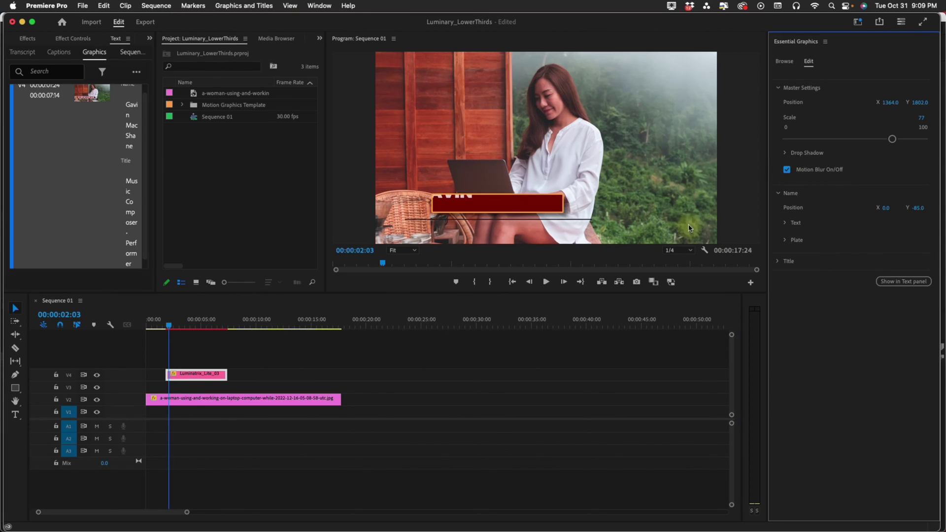
click(163, 329)
key(space)
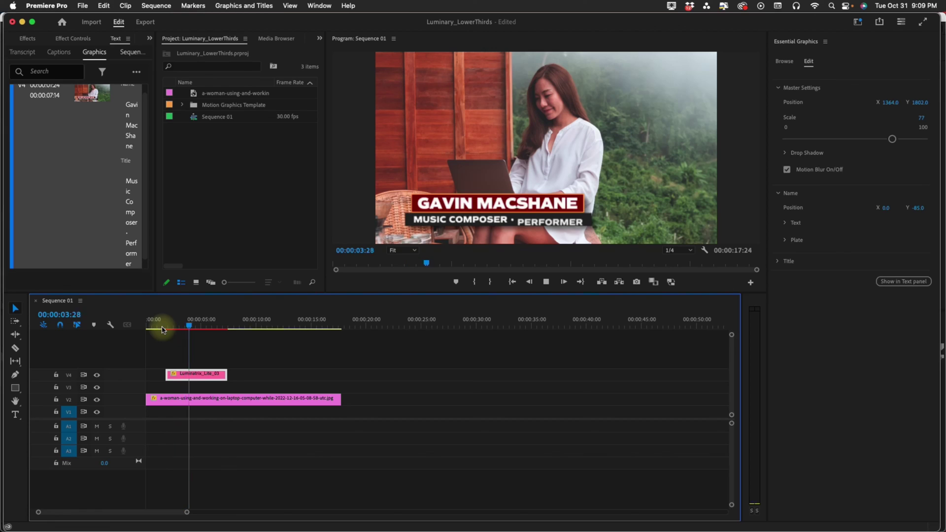
click(165, 326)
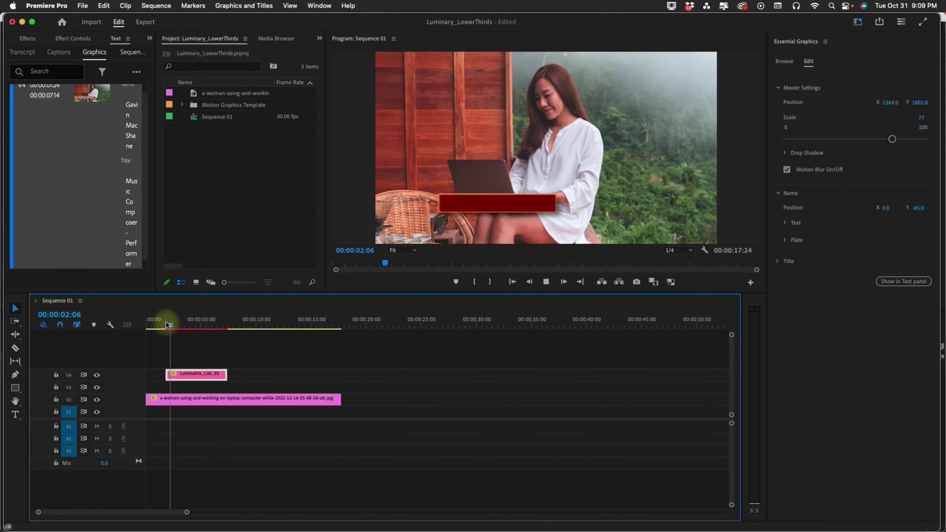
key(space)
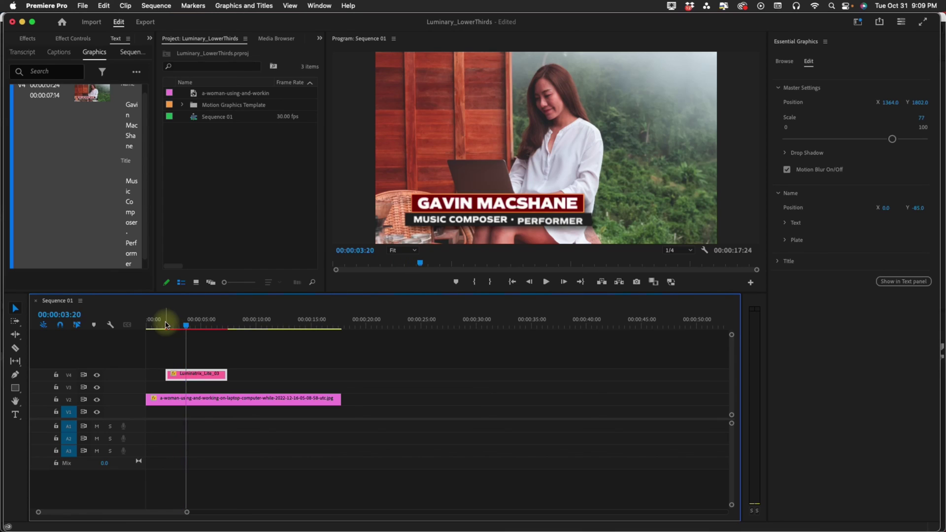
Turn motion blur back off and shift the name right to Position X 318.
click(169, 325)
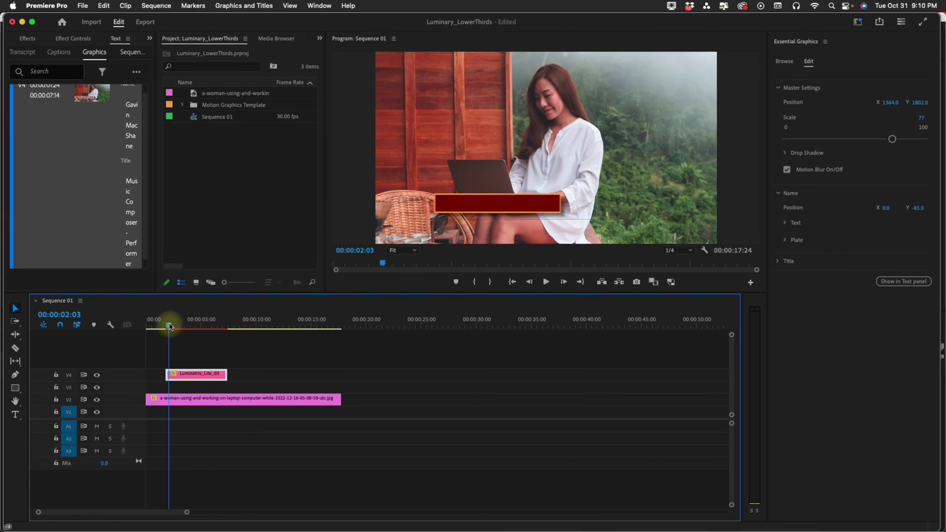
drag(169, 326, 221, 326)
click(787, 169)
mouse_move(886, 208)
mouse_down()
mouse_move(842, 219)
mouse_move(887, 208)
mouse_up()
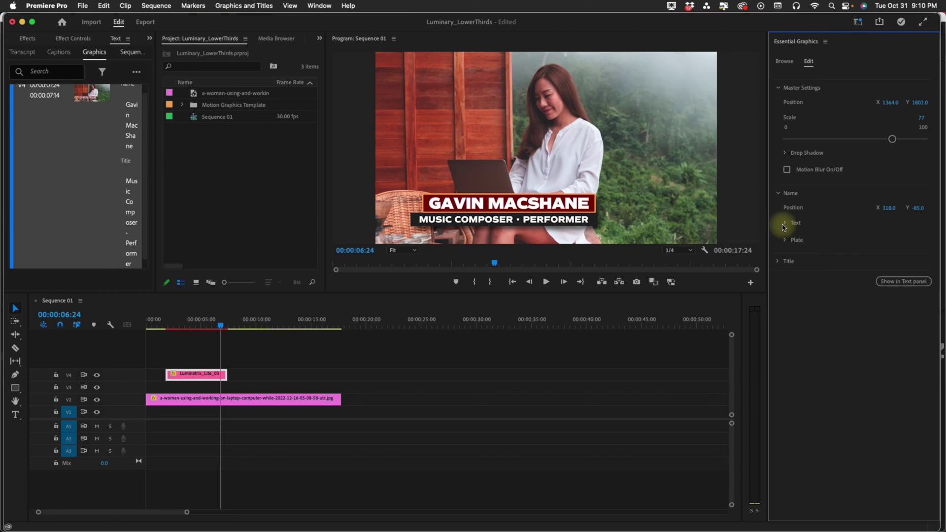
Replace the name text with the new speaker's name and colour it yellow.
click(783, 227)
click(814, 249)
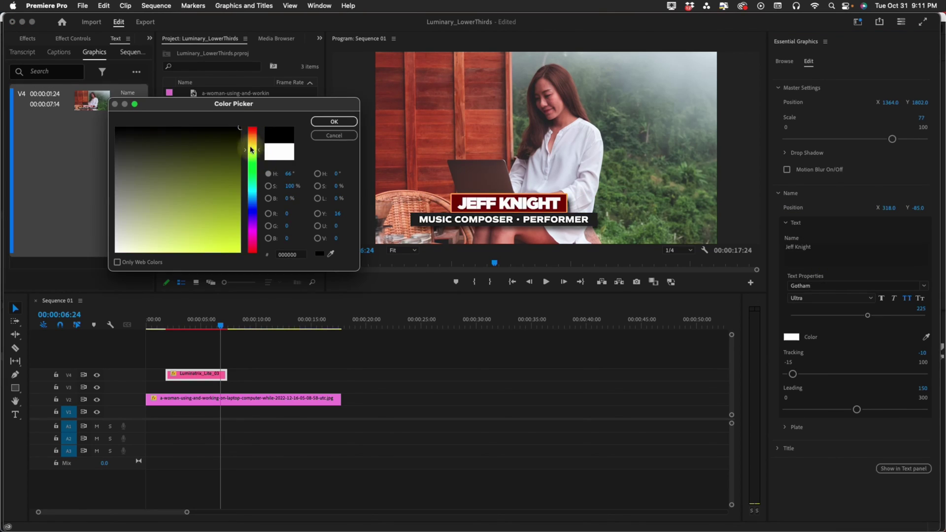
click(239, 129)
click(338, 123)
click(779, 193)
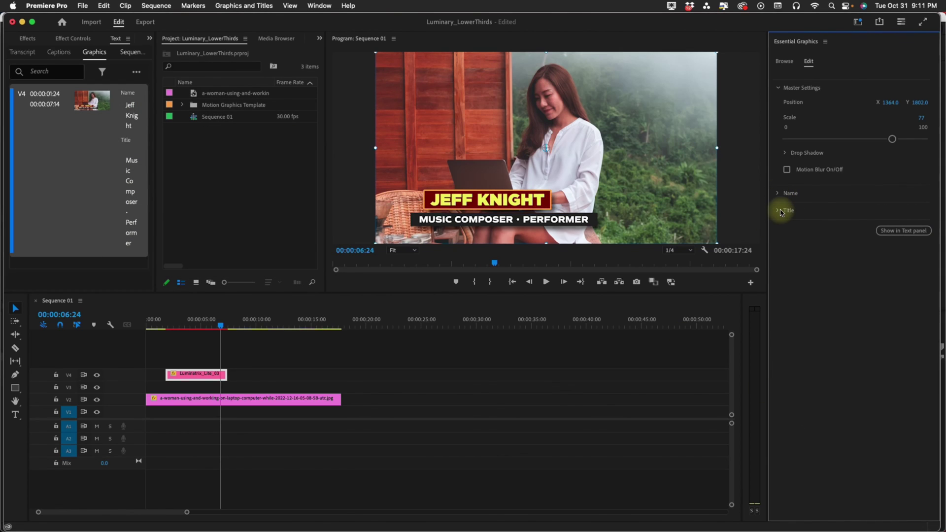
click(780, 211)
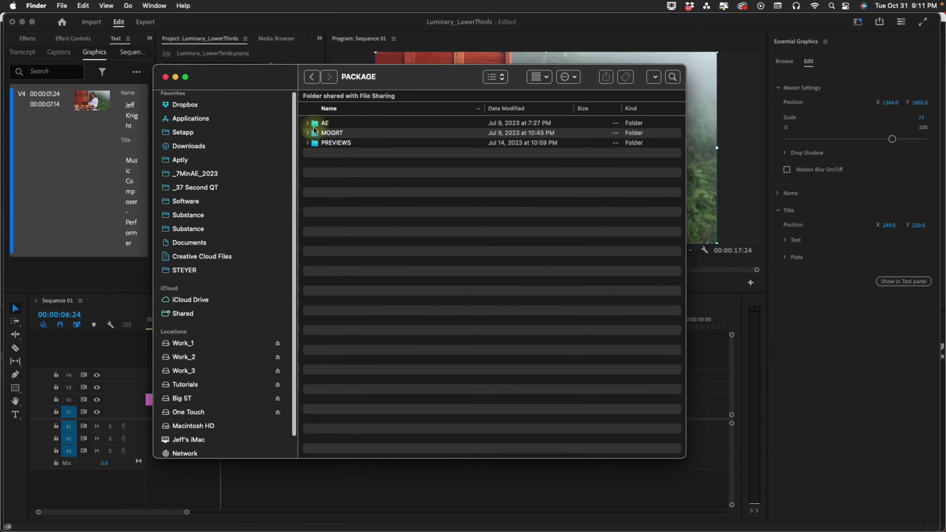
Browse the AE folder's Luminatrix and Luminatrix Lite project files, then collapse them.
click(307, 124)
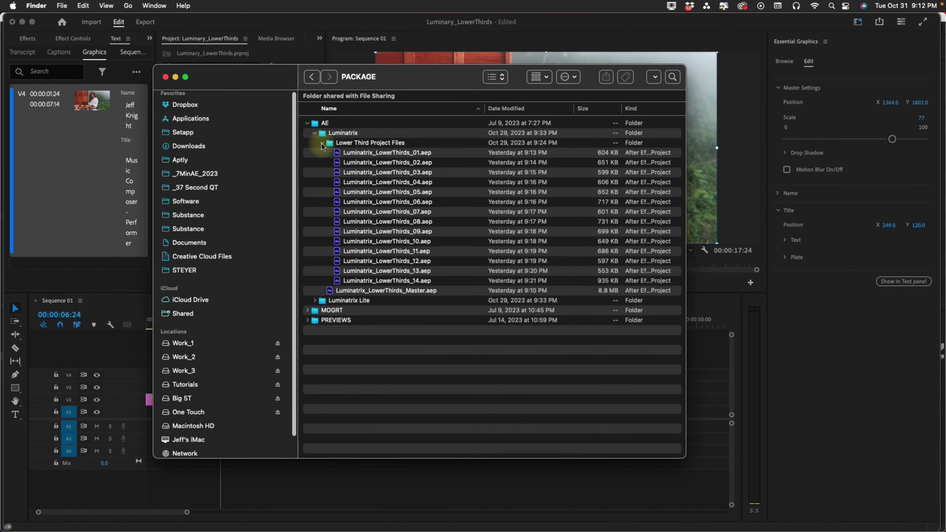
click(322, 143)
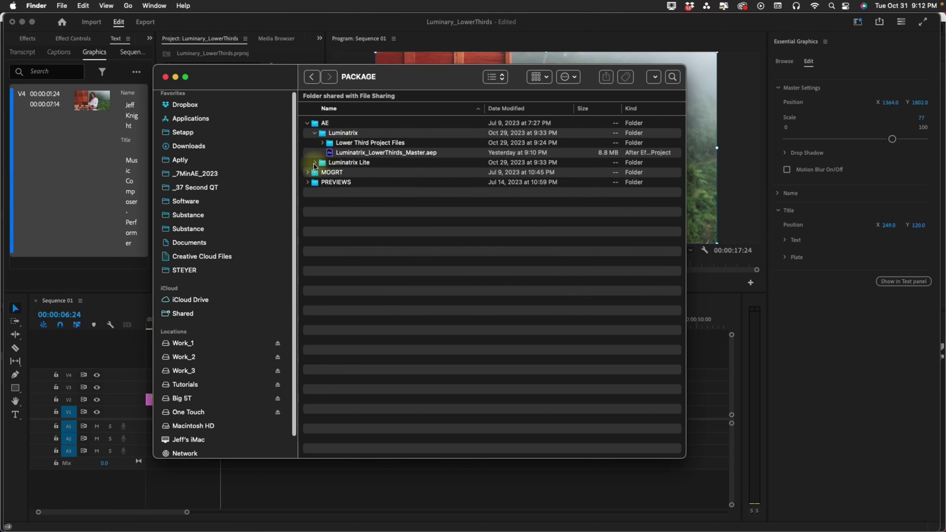
click(315, 162)
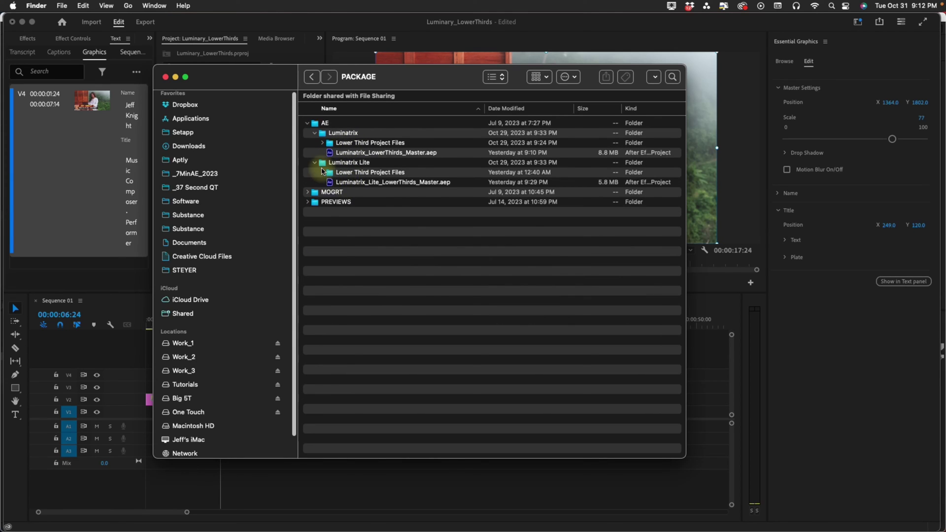
click(323, 172)
click(323, 143)
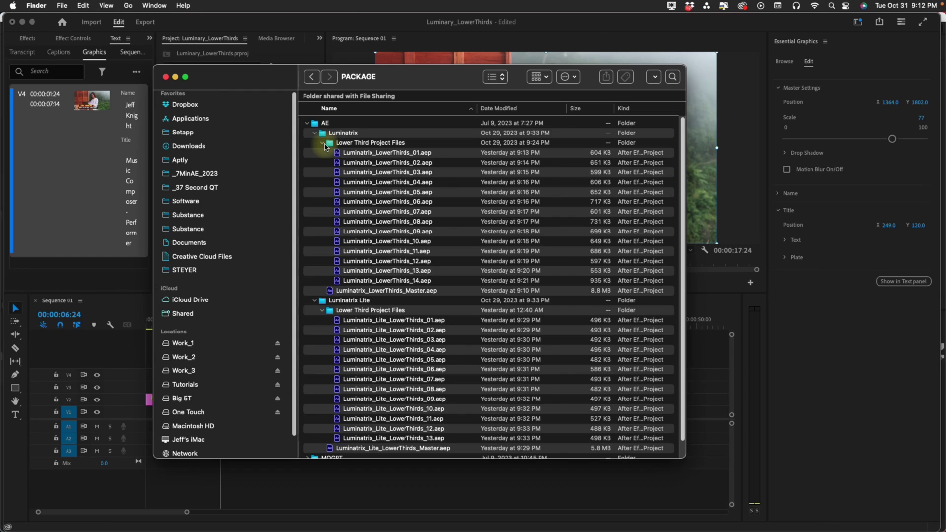
click(315, 133)
click(315, 143)
Inspect the MOGRT folder's Luminatrix and Luminatrix_Lite template folders, then collapse them.
click(307, 153)
click(315, 162)
click(315, 309)
click(315, 310)
click(315, 162)
click(312, 152)
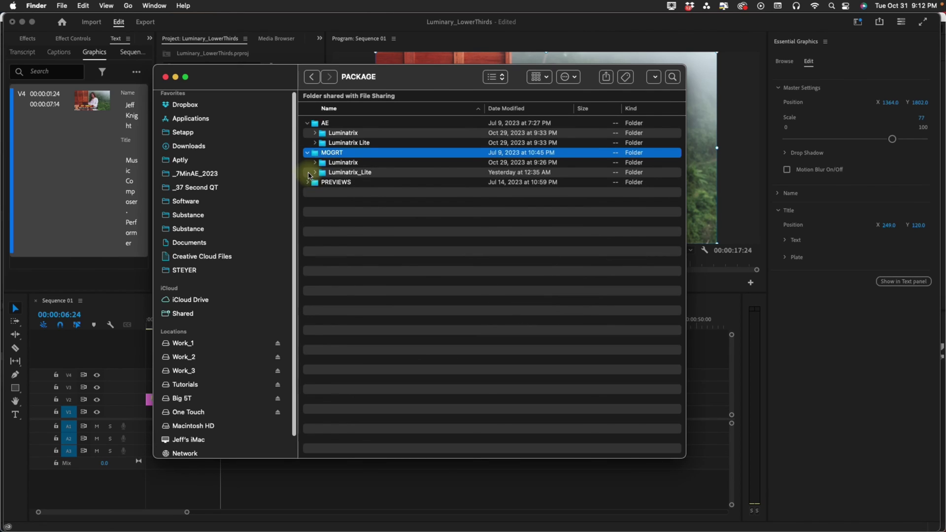
Quick Look Lower Third 14.mp4 from the PREVIEWS folder.
click(307, 181)
click(375, 323)
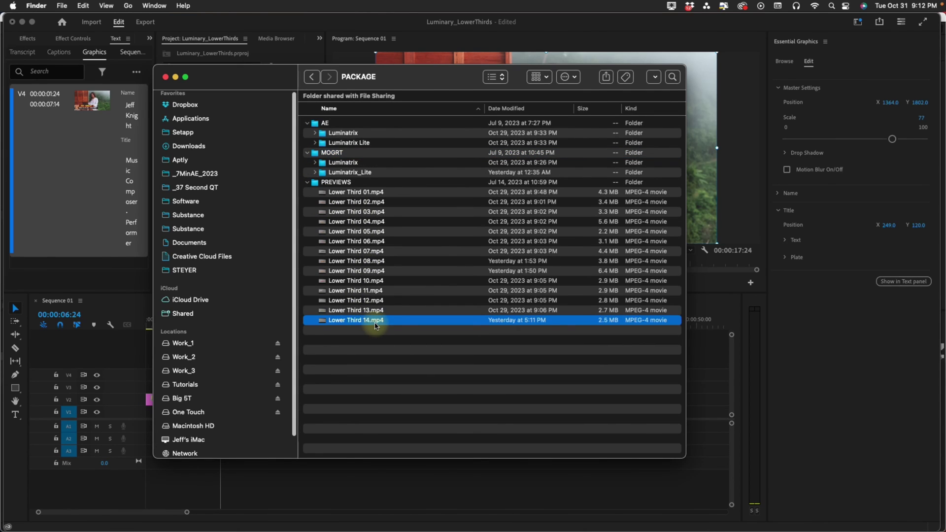
key(space)
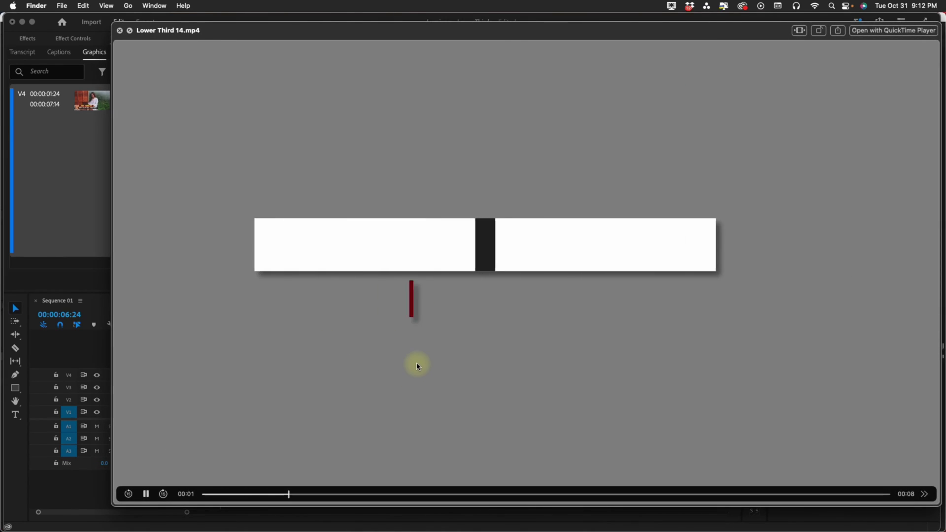